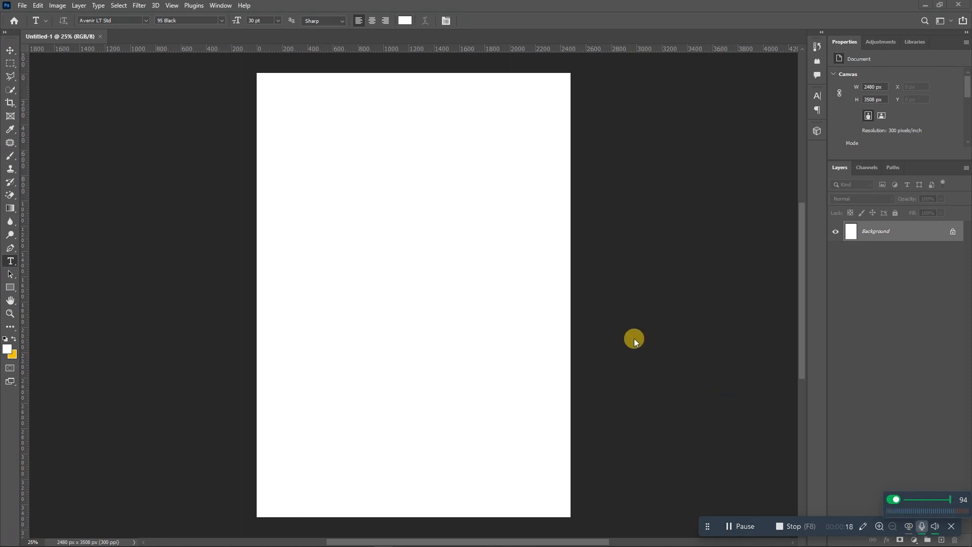
Unlock the Background layer to make it an editable layer
click(10, 51)
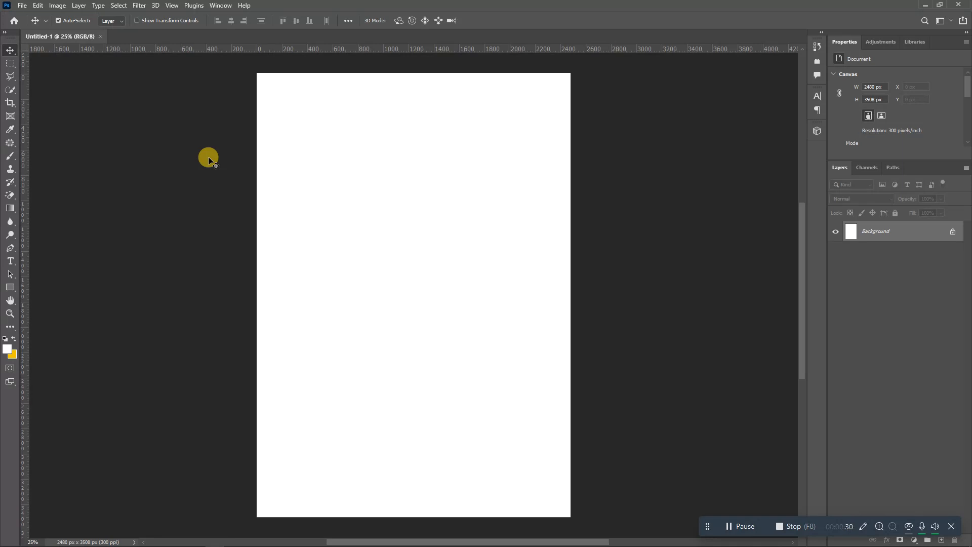
click(953, 234)
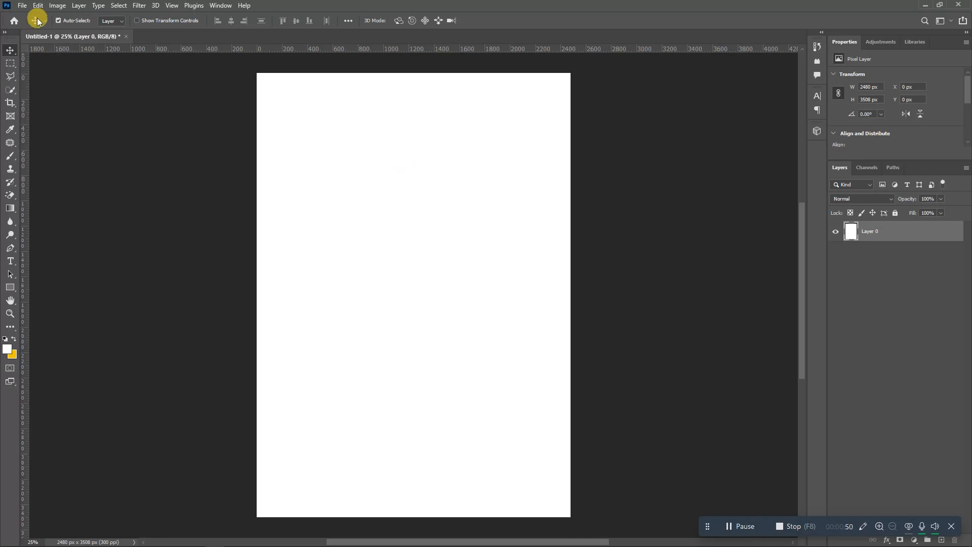
click(22, 6)
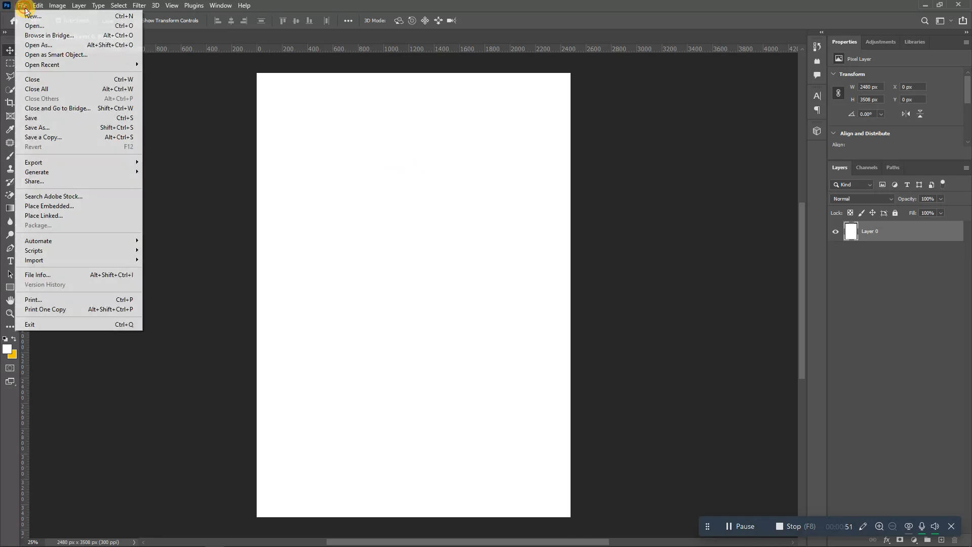
click(47, 217)
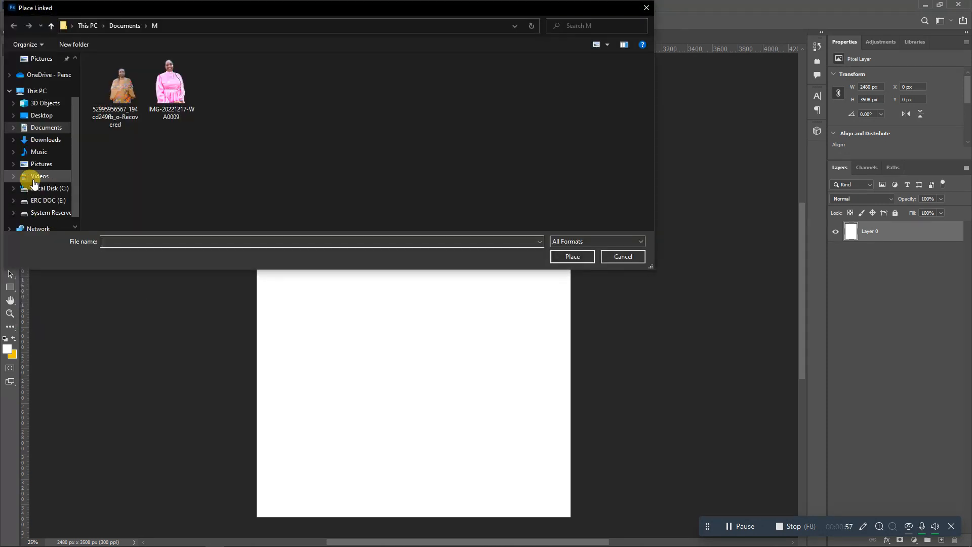
click(47, 140)
double_click(120, 105)
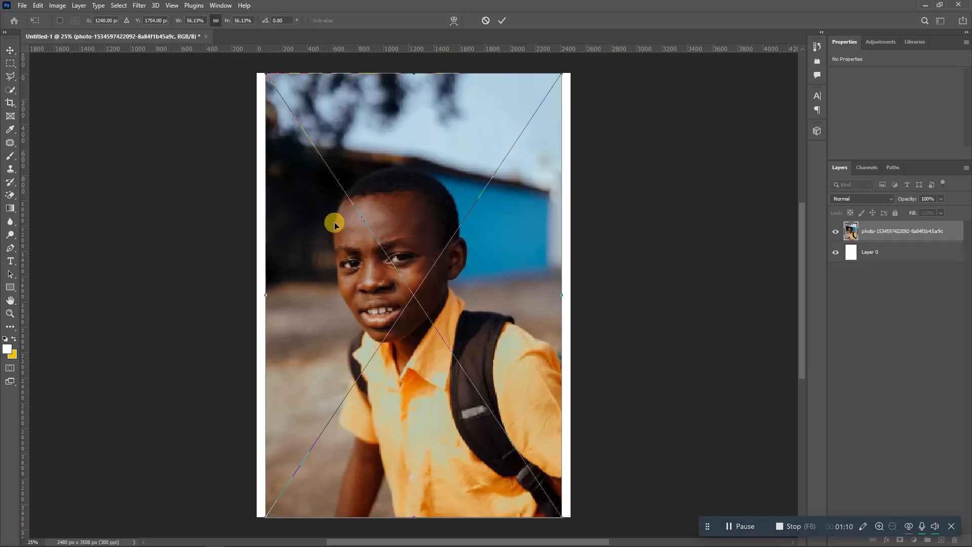
drag(561, 74, 553, 80)
drag(525, 154, 527, 151)
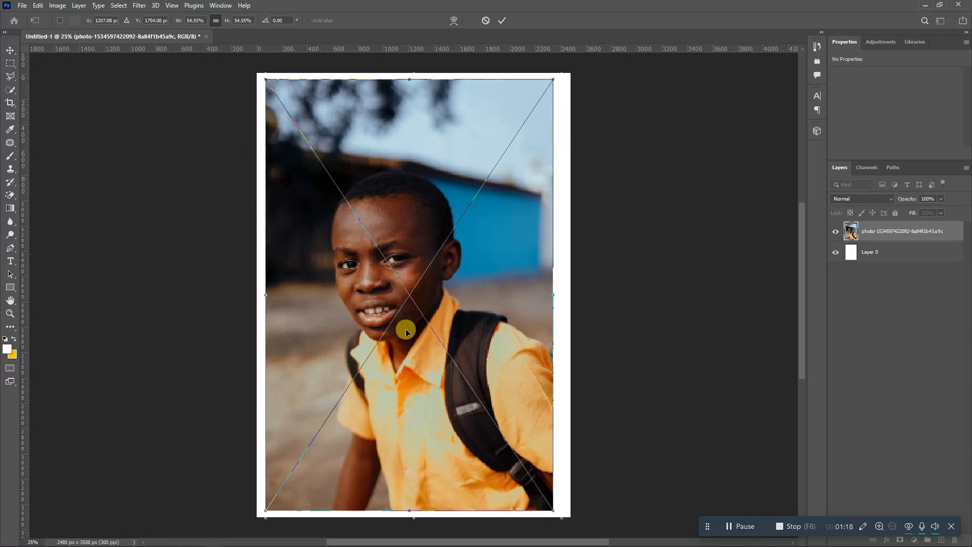
click(502, 20)
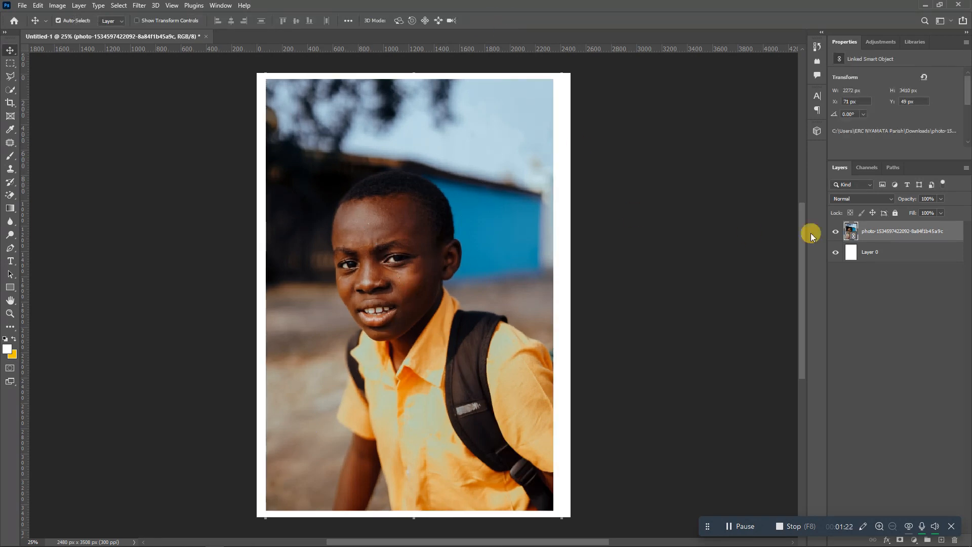
Compare the photo layer and the white Layer 0 by hiding and showing each one in turn
click(836, 231)
click(835, 231)
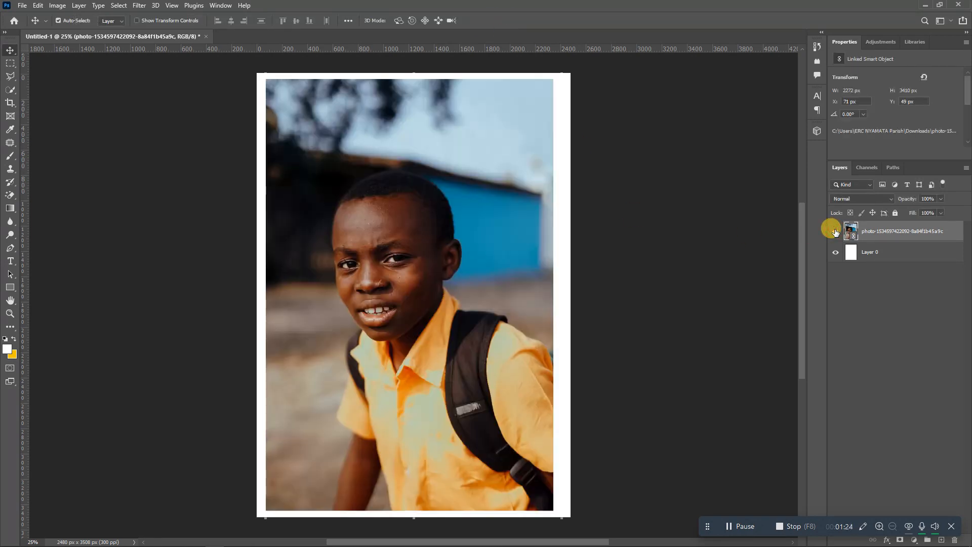
click(836, 253)
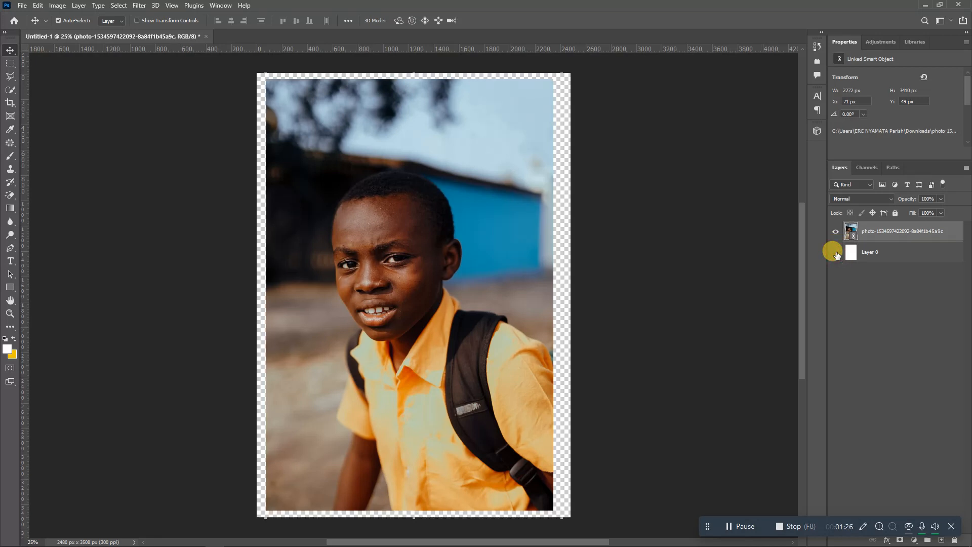
click(836, 253)
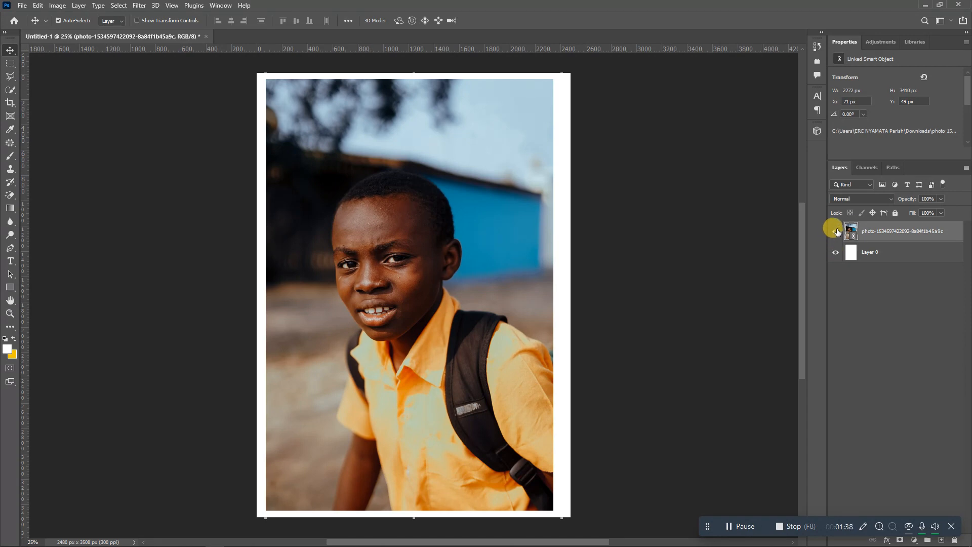
Apply a green (#189215) Color Overlay to Layer 0, keeping the photo layer hidden while choosing the color
click(835, 232)
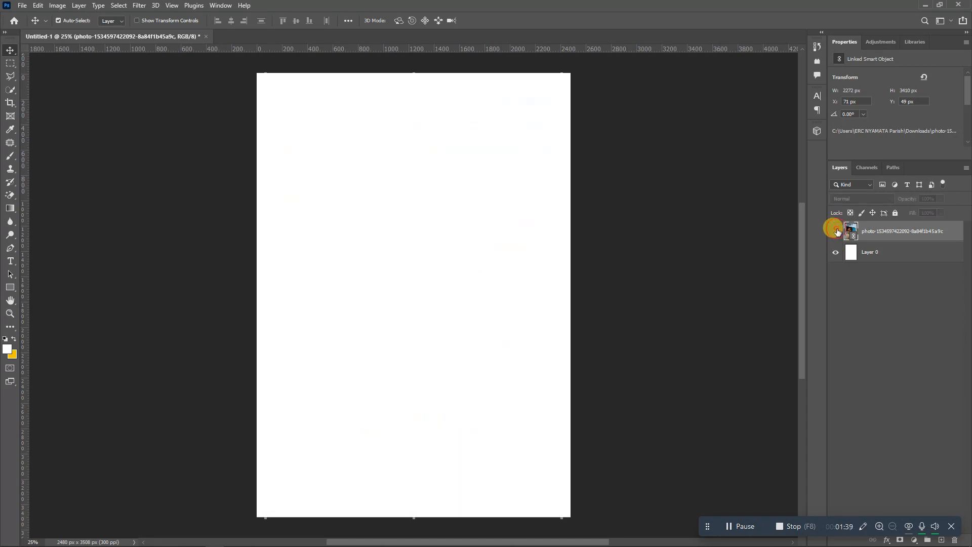
click(896, 250)
double_click(896, 252)
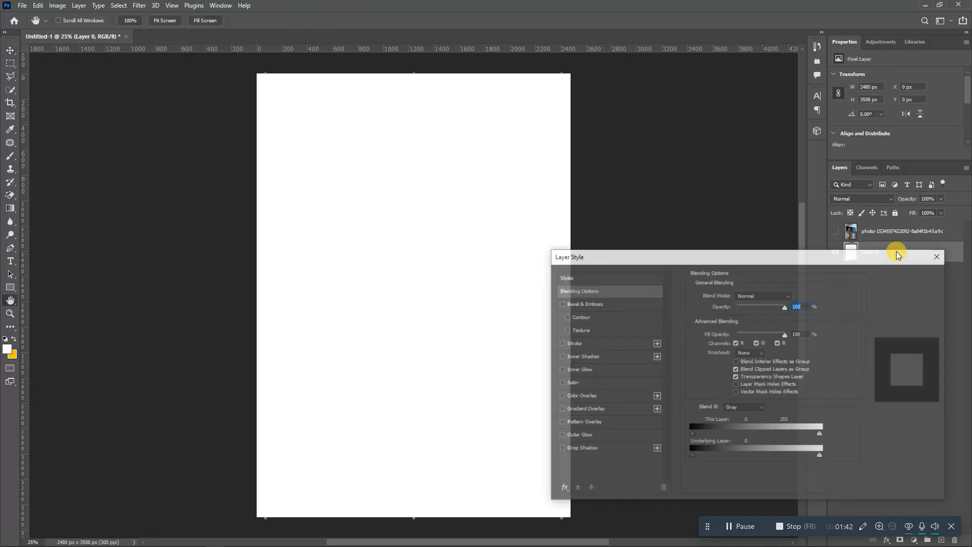
click(577, 400)
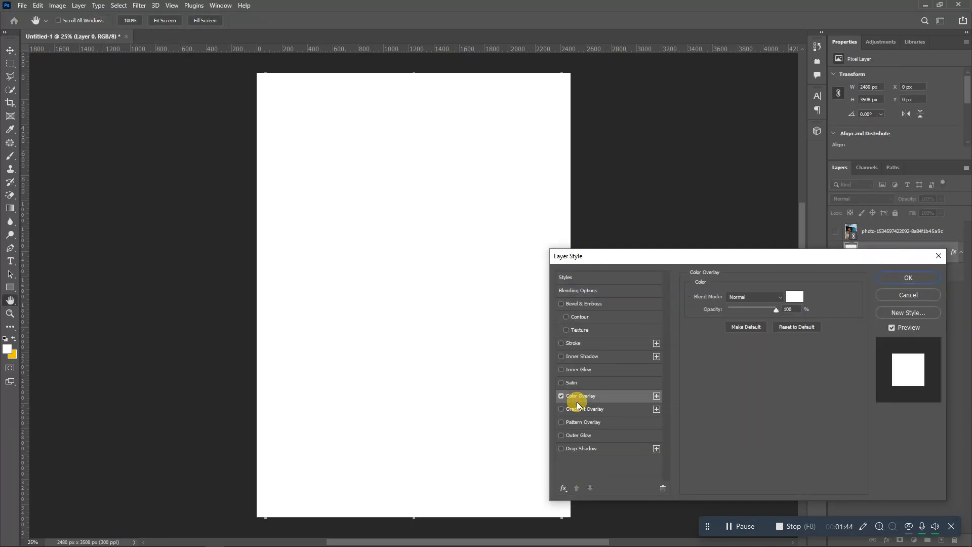
click(796, 295)
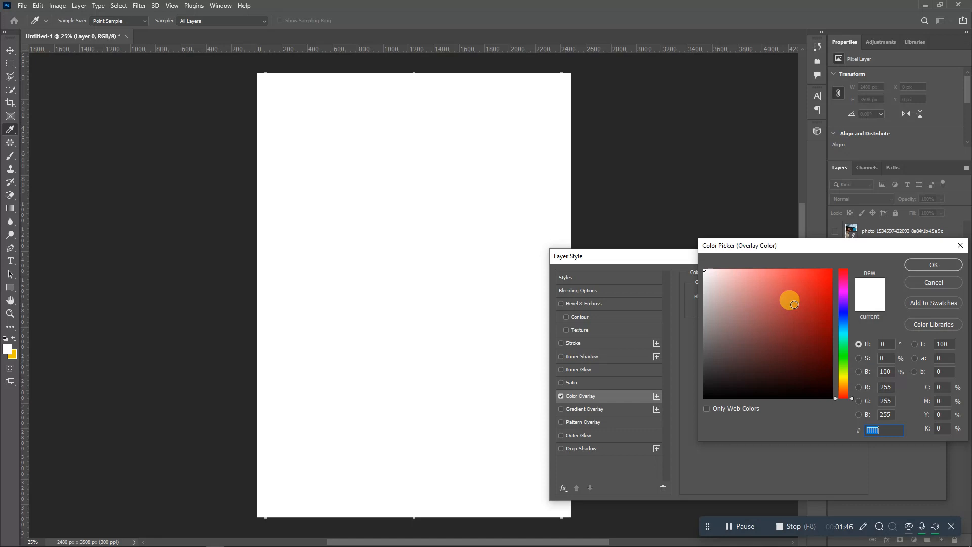
click(843, 356)
click(809, 307)
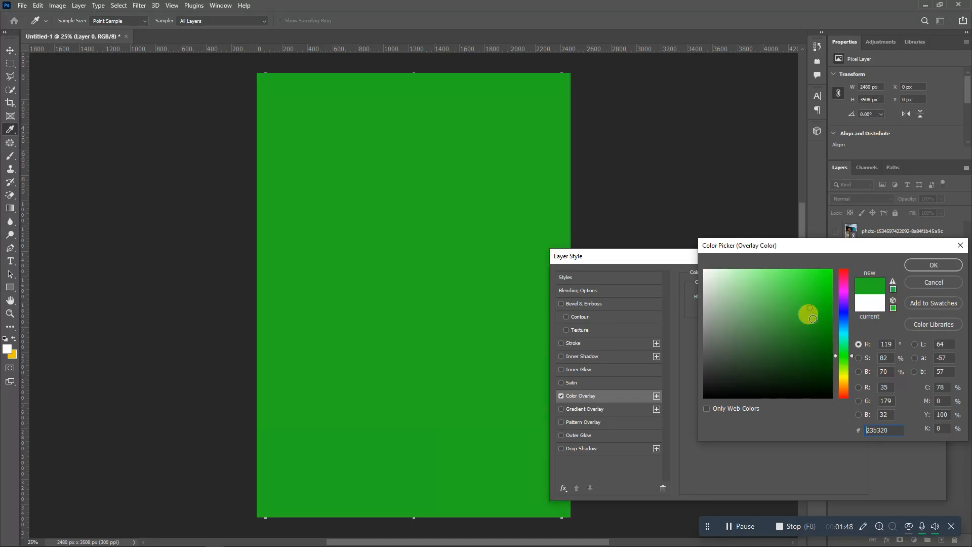
click(814, 324)
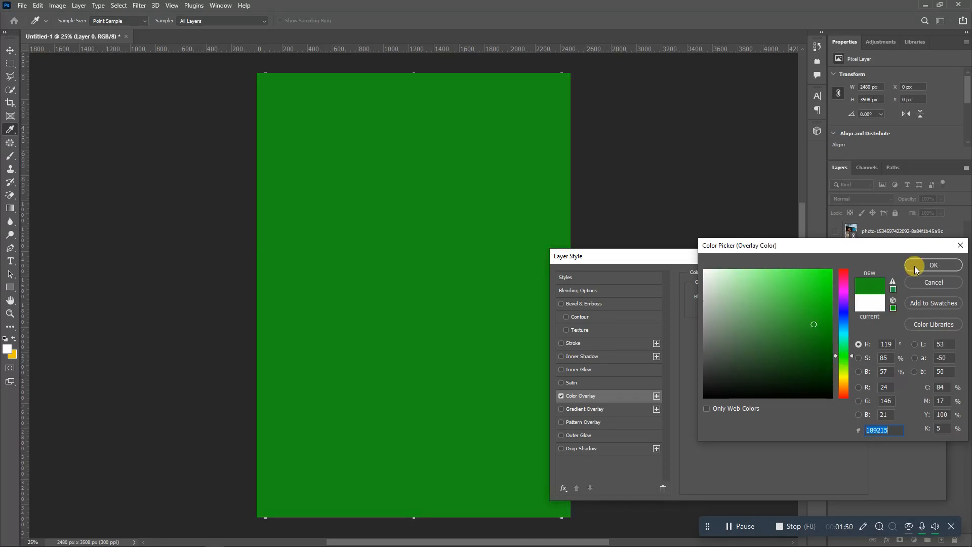
click(931, 264)
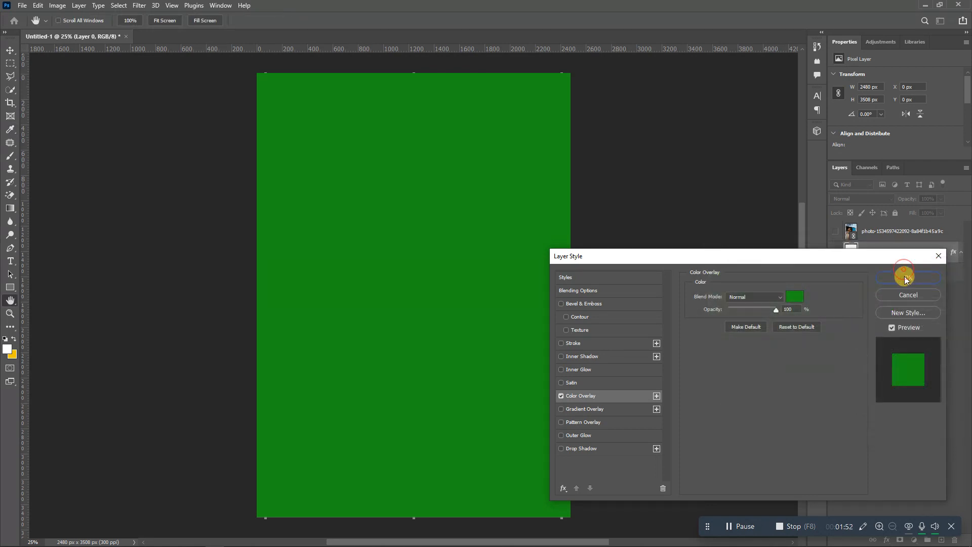
click(907, 276)
click(836, 233)
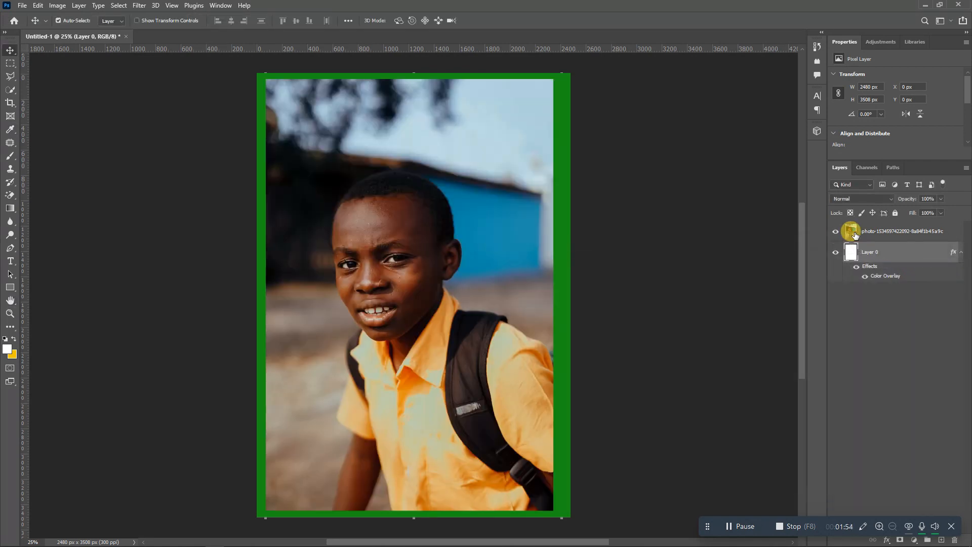
Rasterize the linked photo layer
click(879, 231)
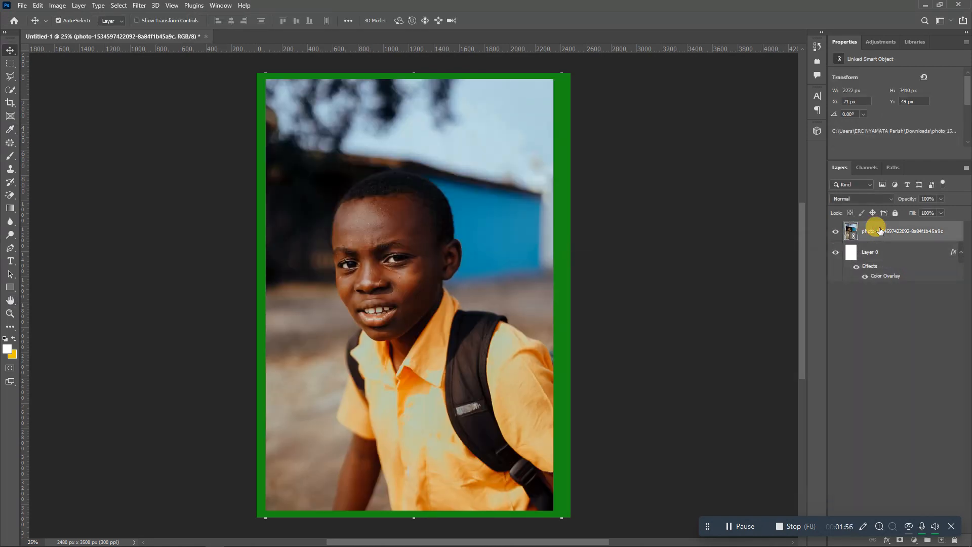
right_click(880, 231)
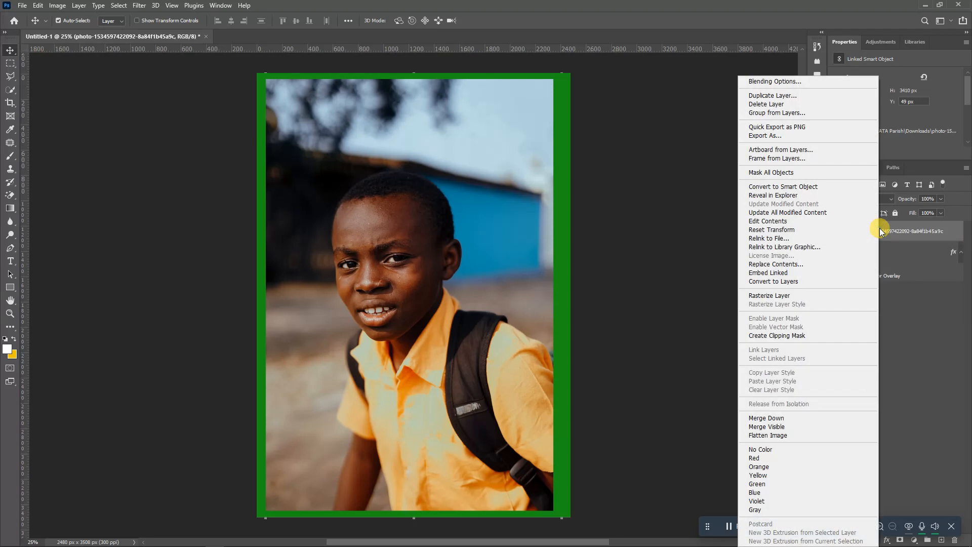
click(796, 294)
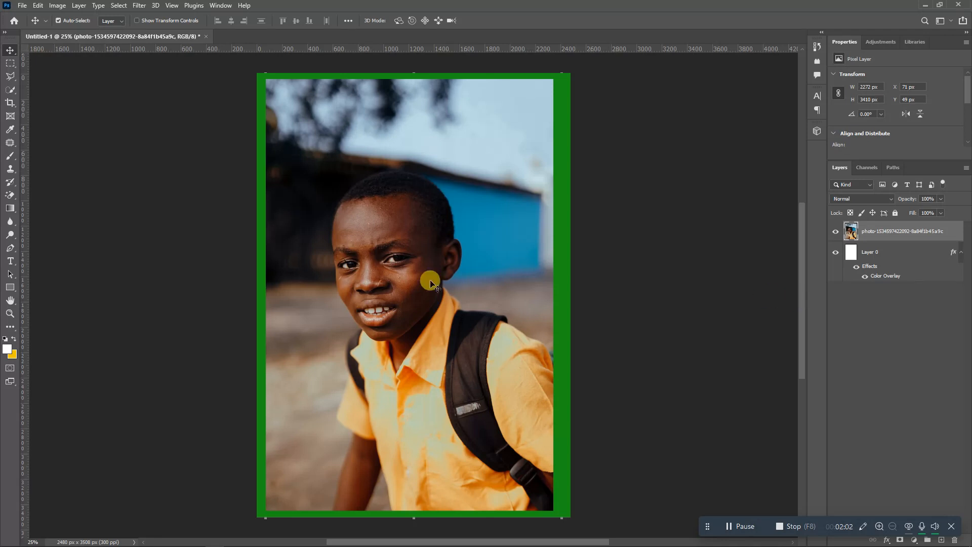
click(11, 196)
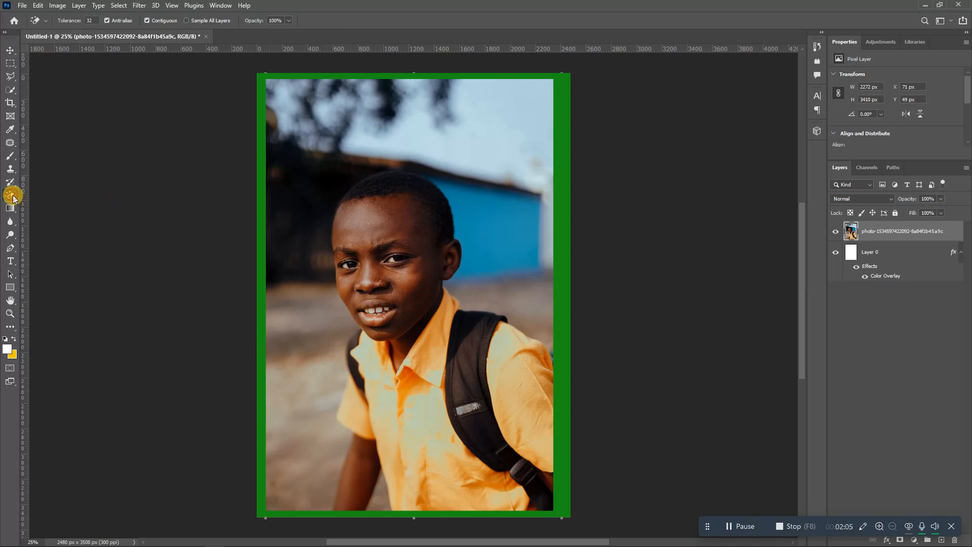
click(11, 80)
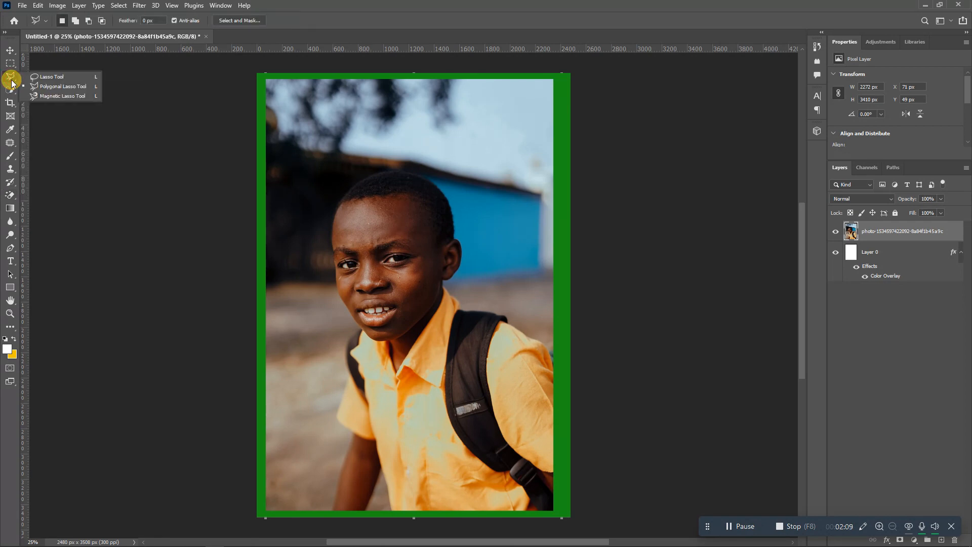
click(41, 86)
click(11, 79)
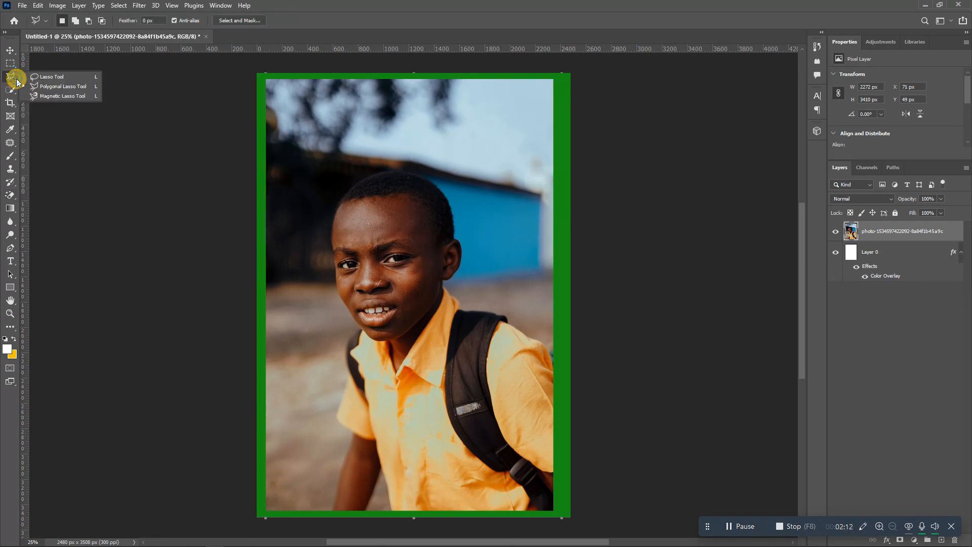
click(34, 96)
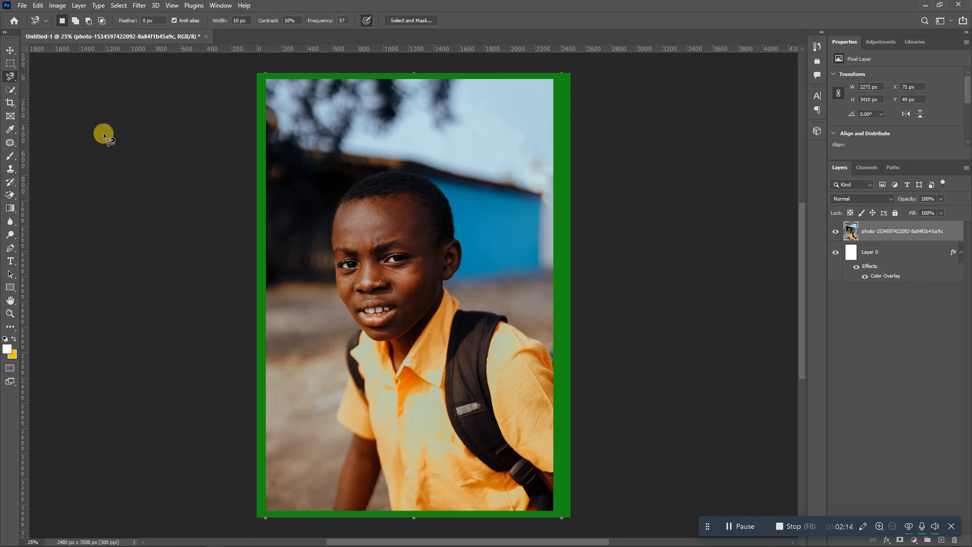
click(19, 76)
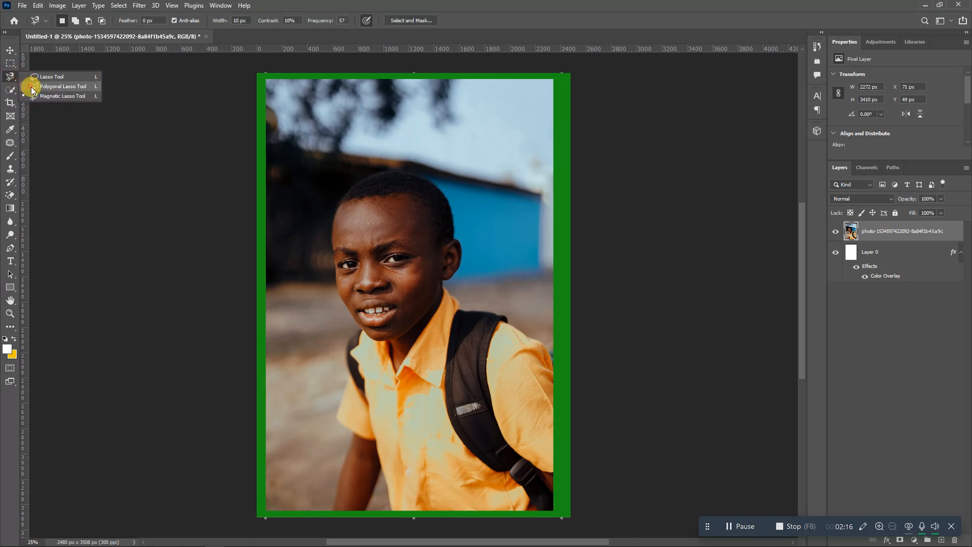
click(28, 87)
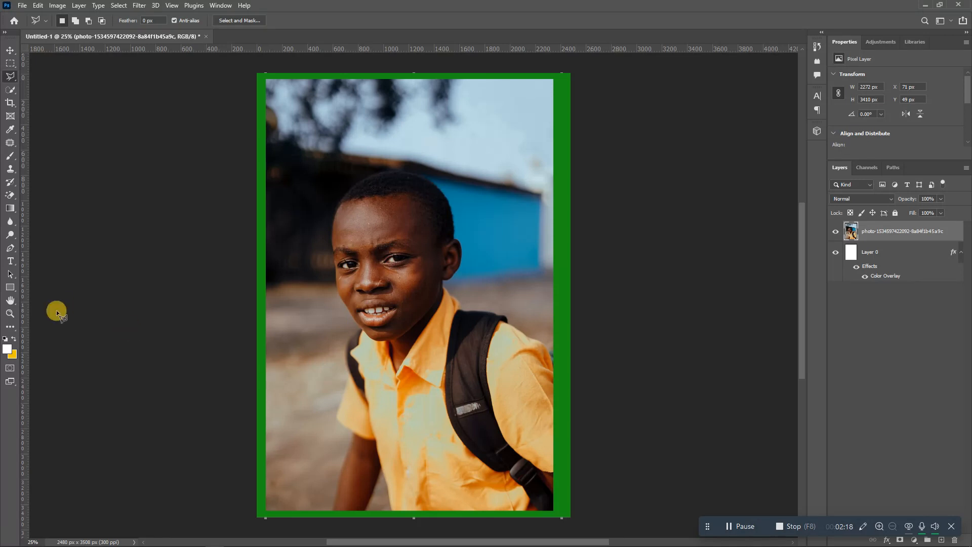
Select the outer background with a loose Polygonal Lasso outline around the boy's head and shoulders, delete it and deselect
click(10, 314)
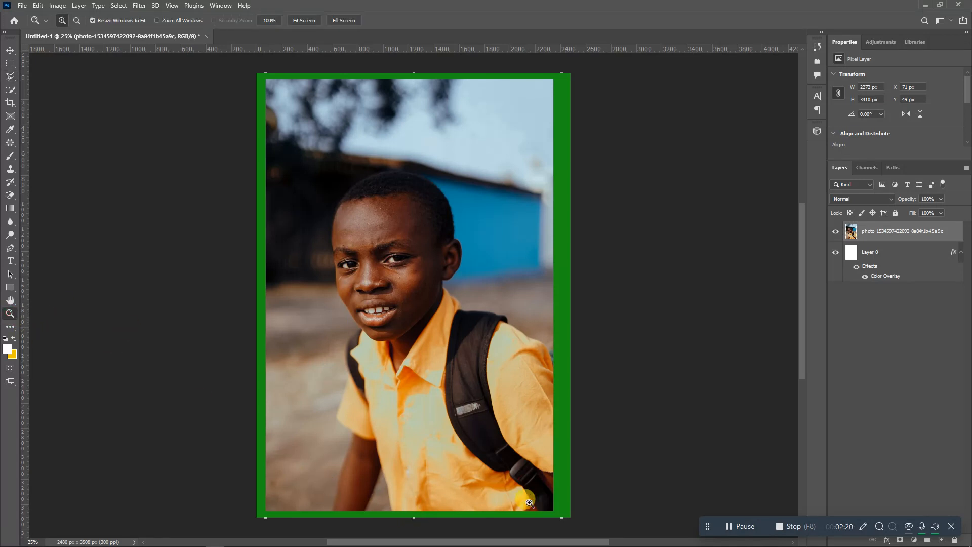
click(554, 355)
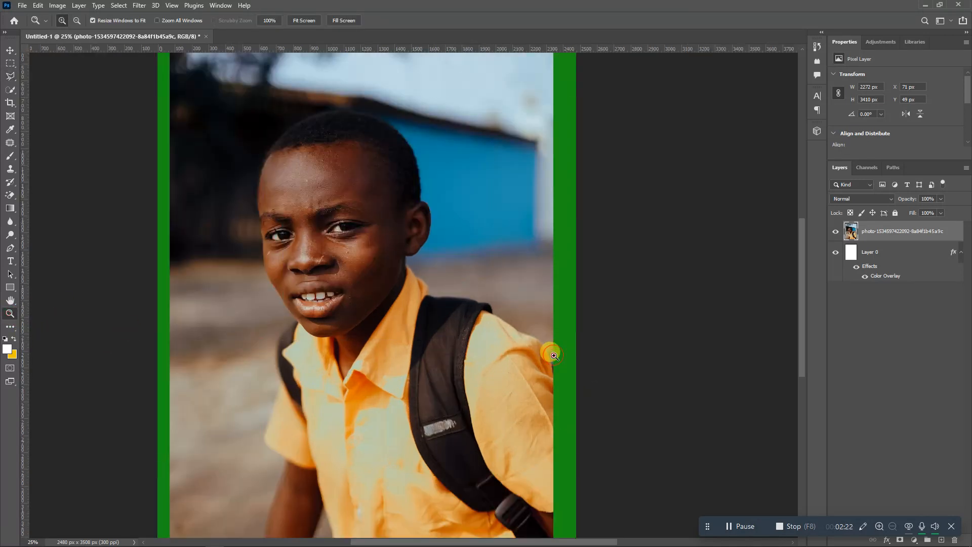
alt+click(554, 356)
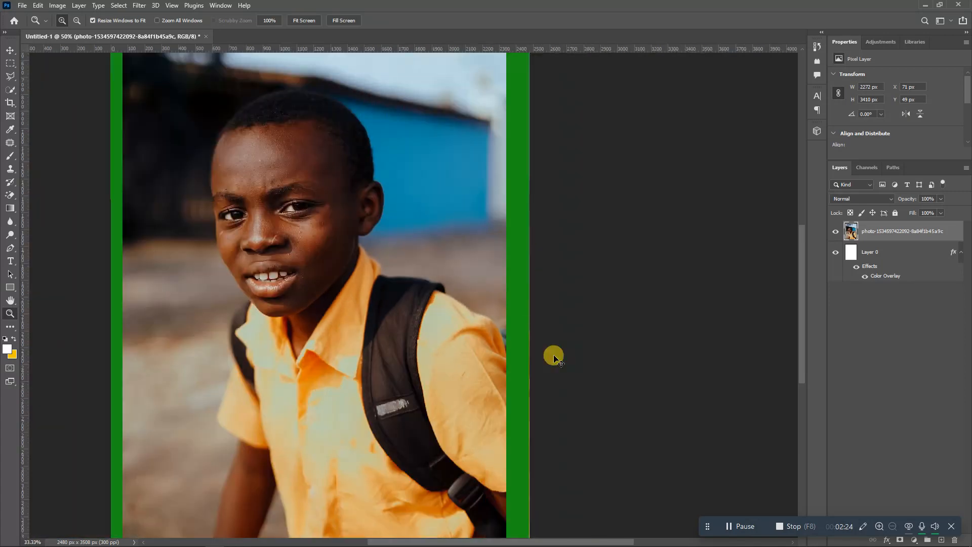
alt+click(554, 355)
alt+click(554, 356)
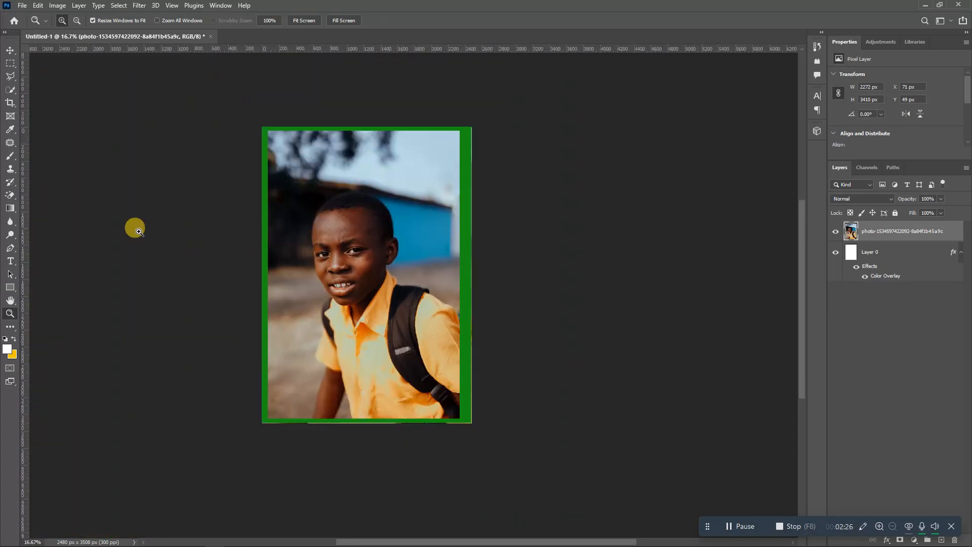
click(11, 78)
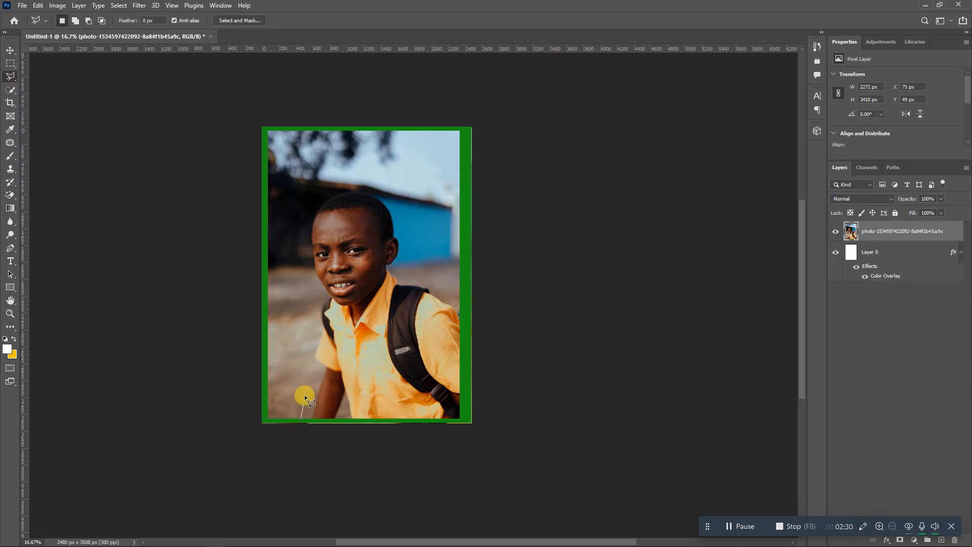
click(296, 320)
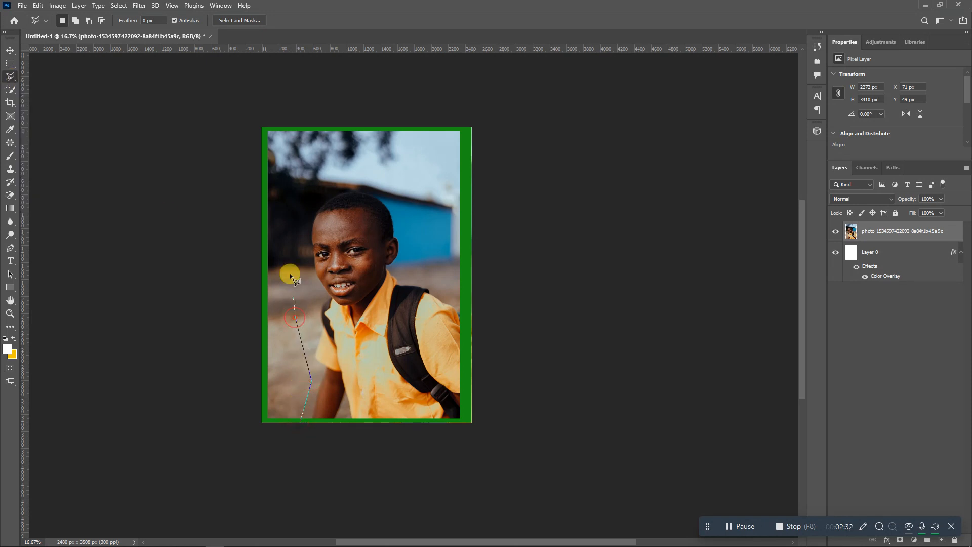
click(300, 209)
click(383, 180)
click(502, 322)
click(503, 97)
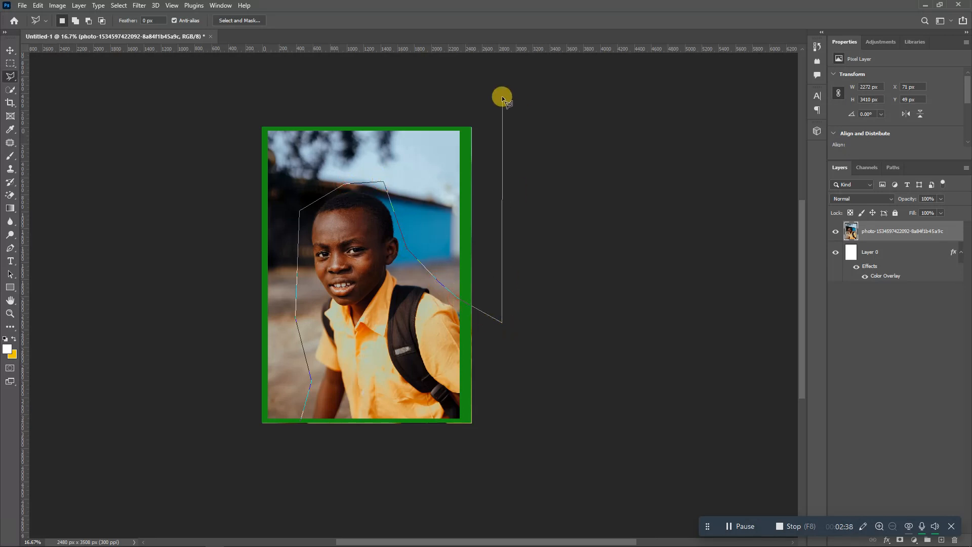
click(279, 104)
click(205, 149)
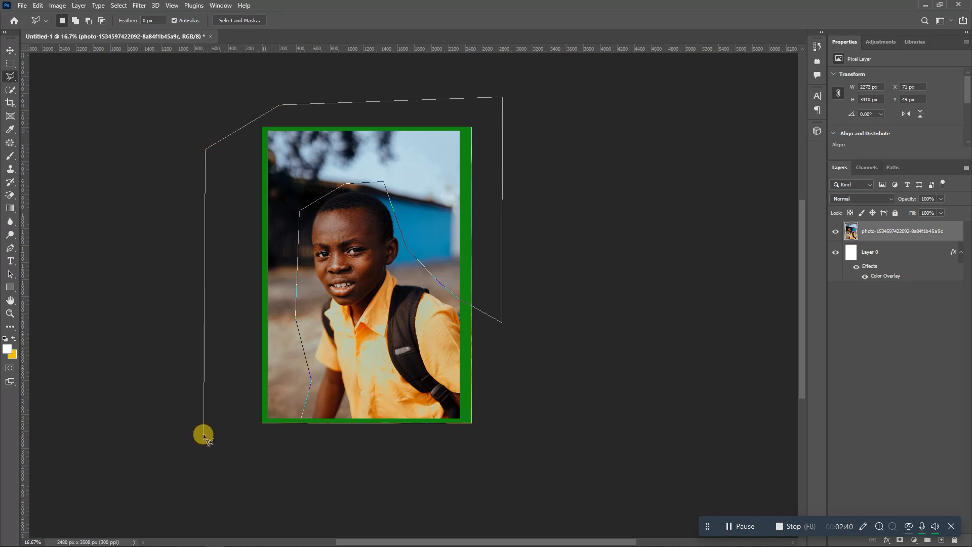
click(204, 438)
click(299, 454)
click(301, 421)
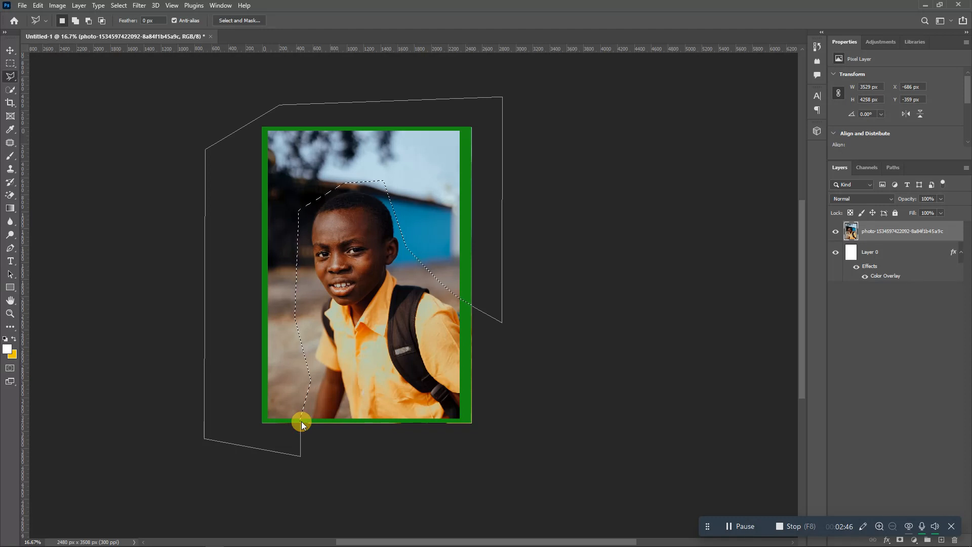
key(Delete)
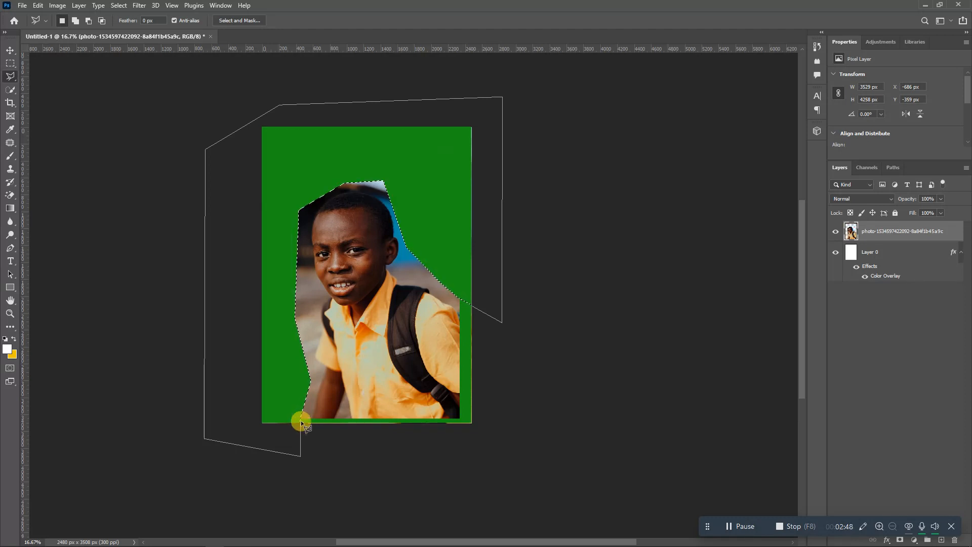
right_click(449, 175)
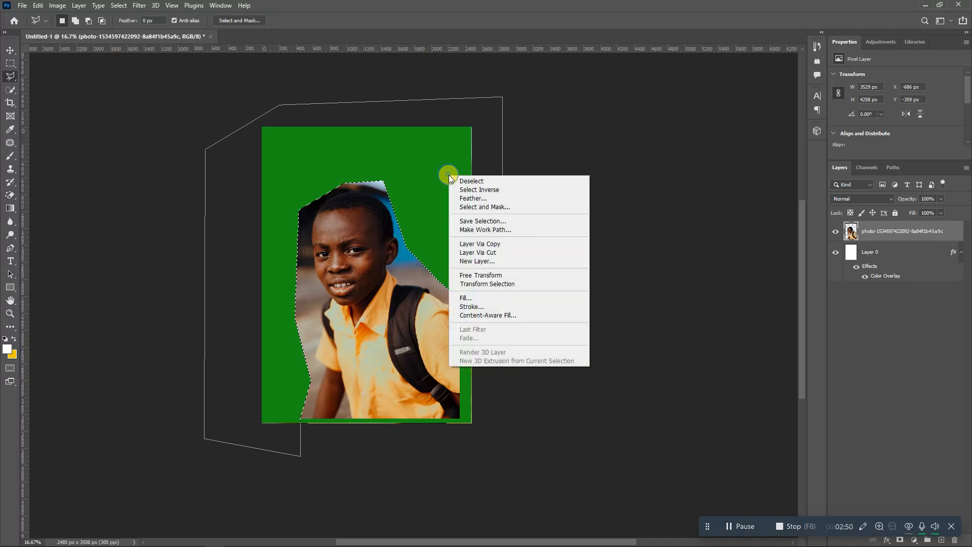
click(461, 182)
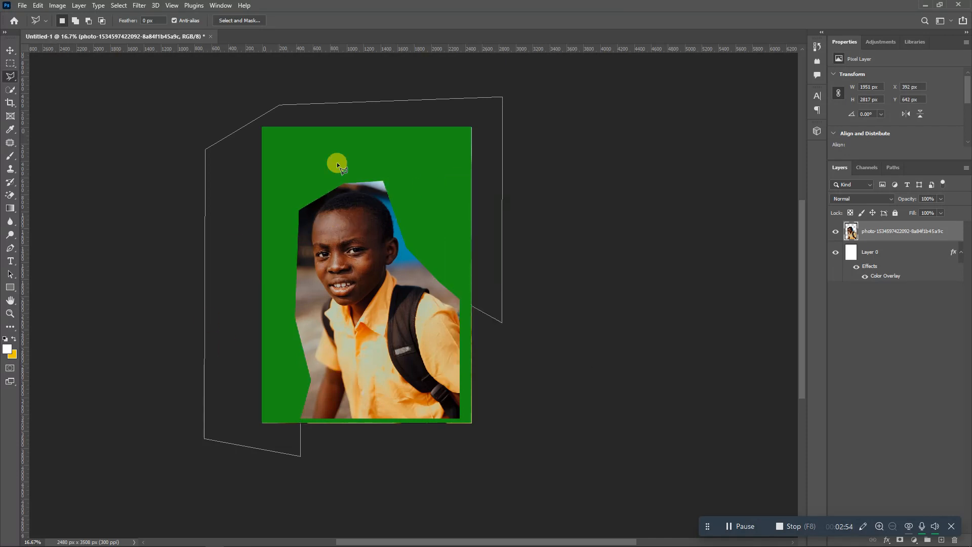
Try to outline the background along the top edge of the yellow shirt's shoulder beside the backpack strap with the Polygonal Lasso
click(10, 313)
click(458, 317)
click(458, 316)
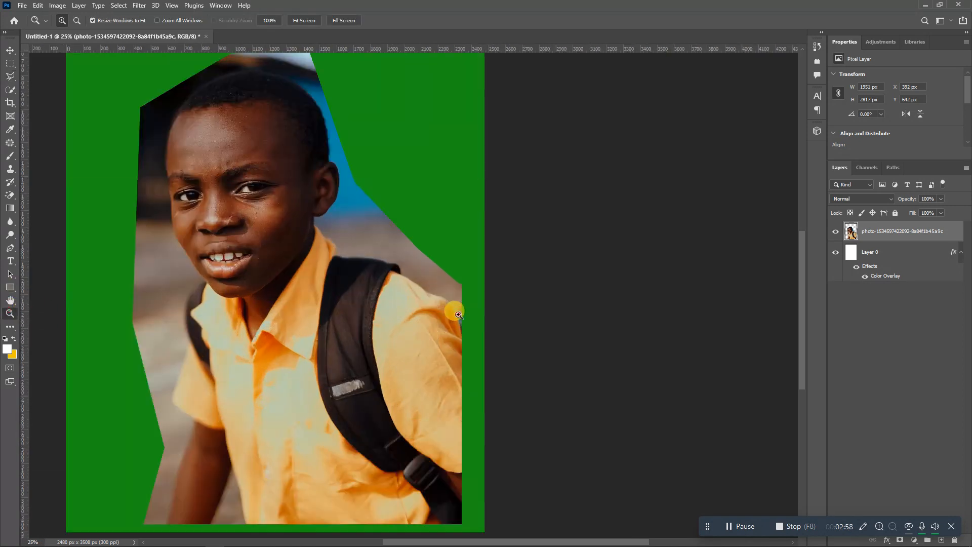
click(458, 317)
click(458, 315)
click(457, 307)
click(457, 303)
click(459, 302)
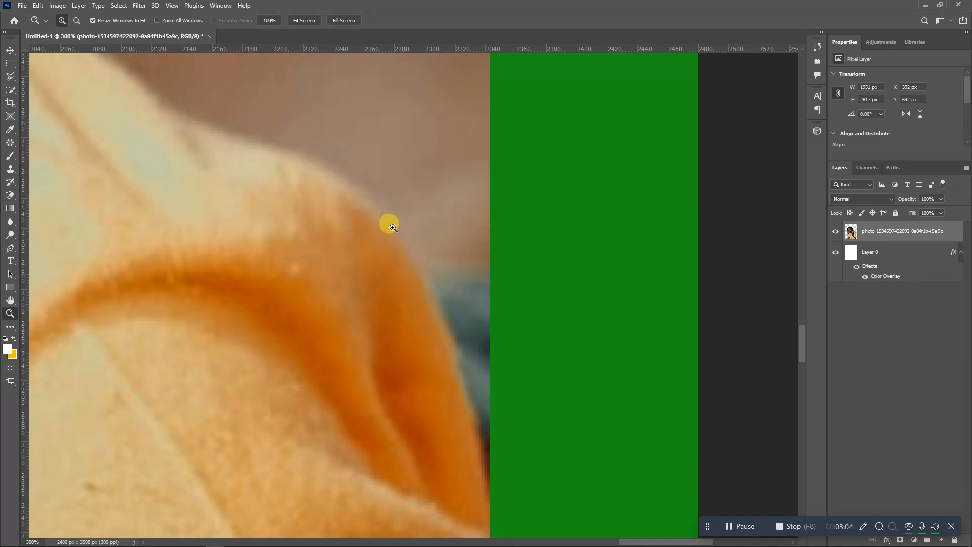
click(387, 213)
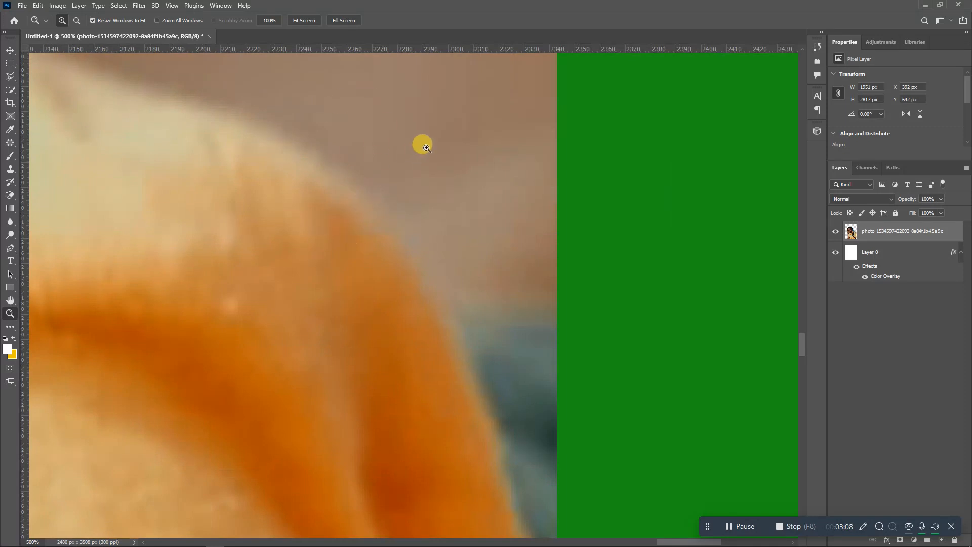
alt+click(381, 213)
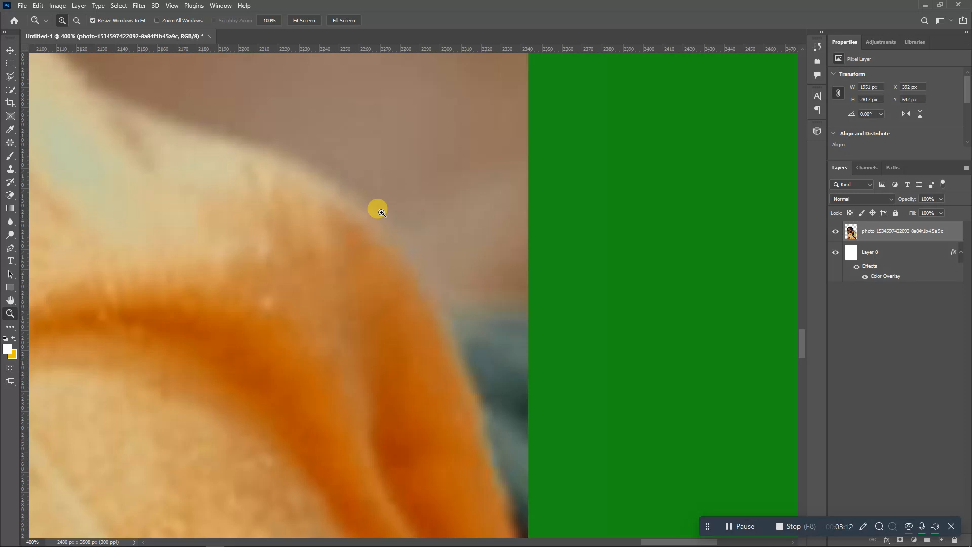
click(10, 76)
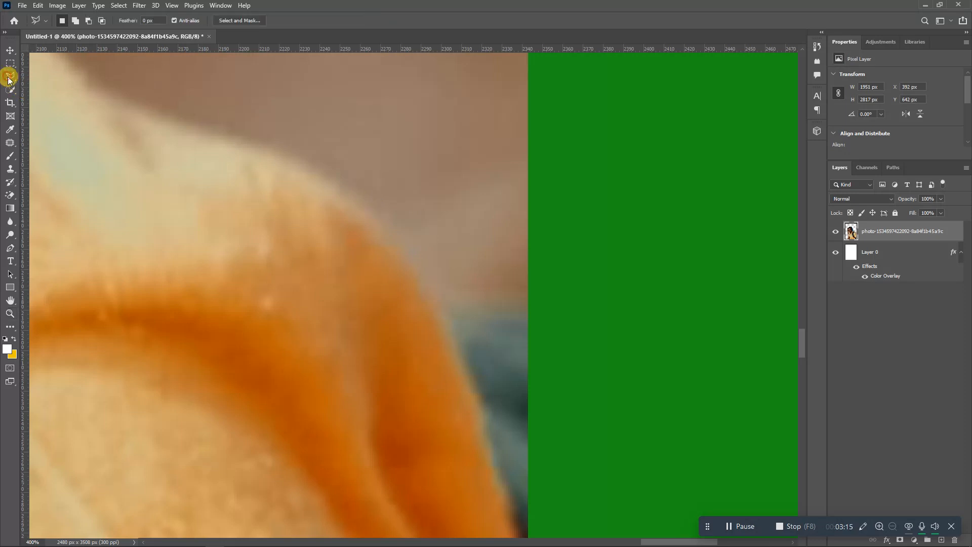
click(528, 323)
click(484, 315)
click(440, 307)
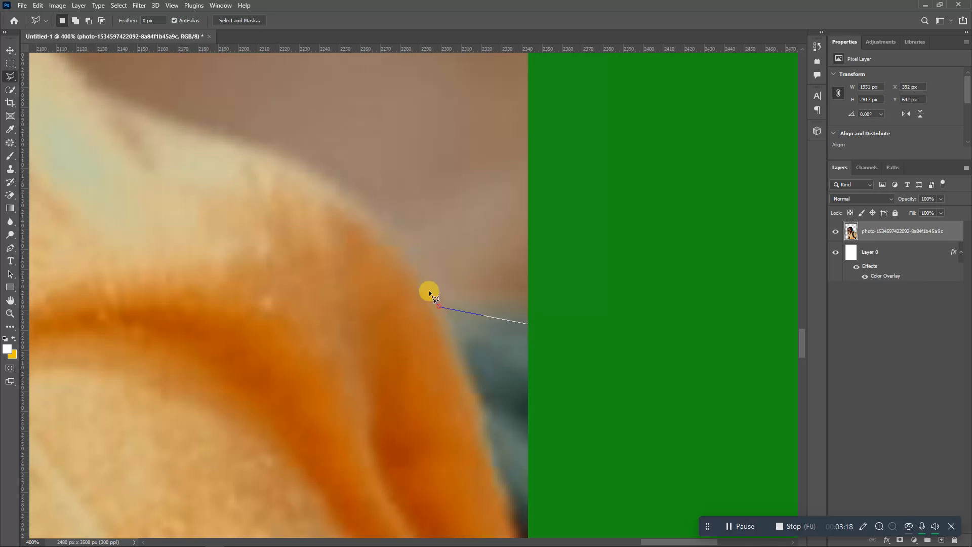
click(384, 237)
click(301, 175)
click(116, 112)
click(55, 73)
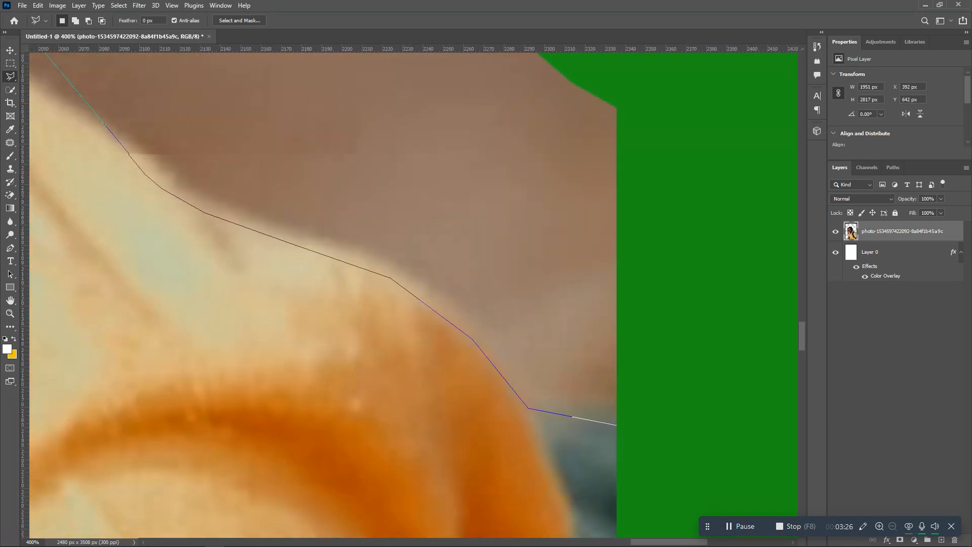
click(69, 134)
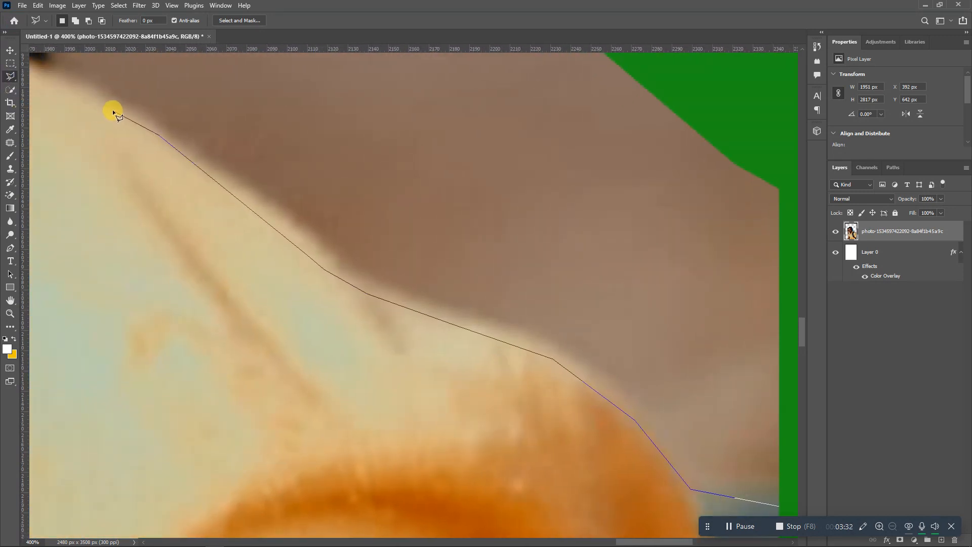
double_click(112, 110)
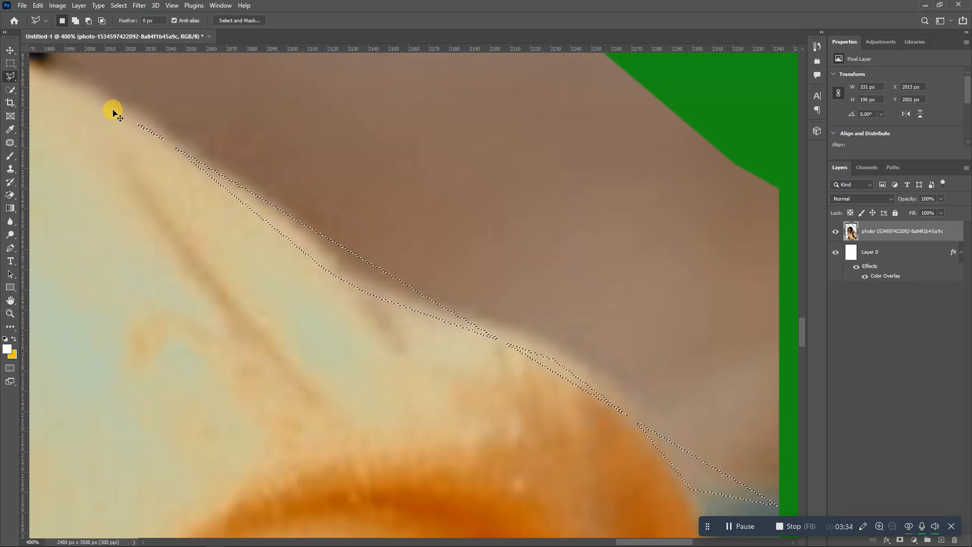
key(ctrl+minus)
key(ctrl+minus)
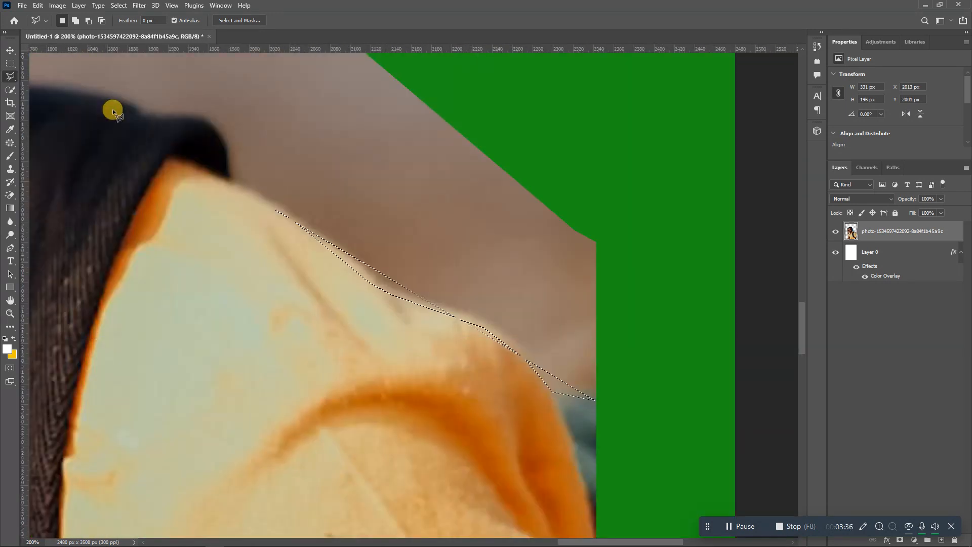
click(380, 288)
right_click(380, 288)
click(394, 292)
right_click(596, 401)
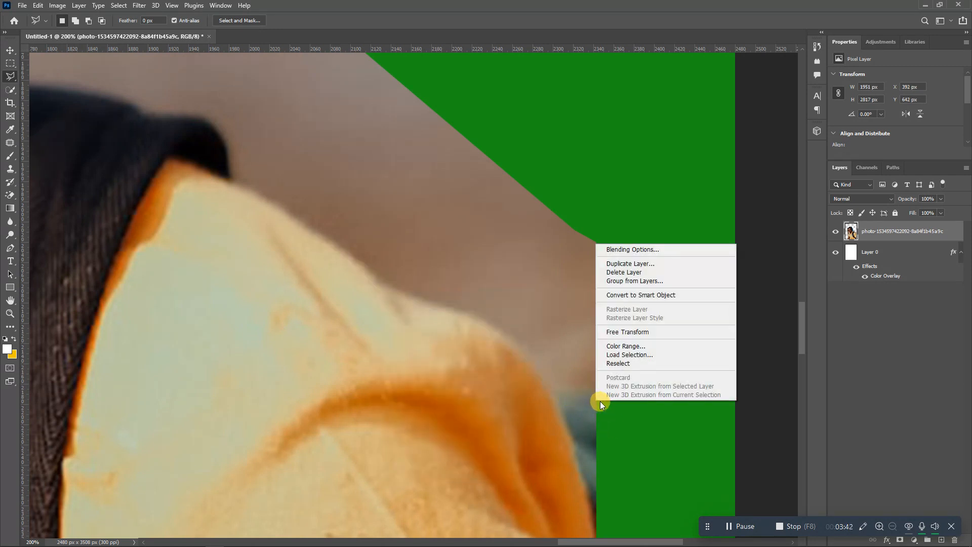
click(600, 401)
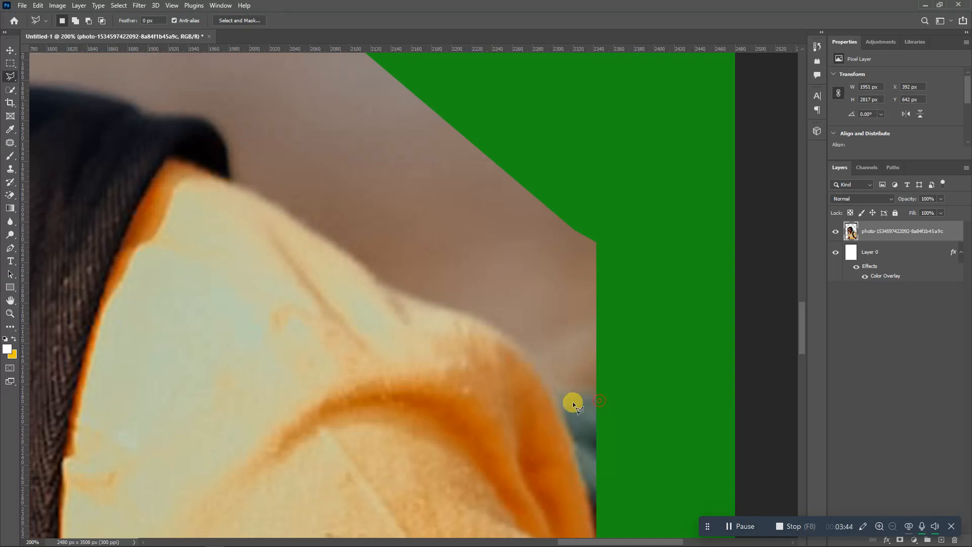
double_click(603, 402)
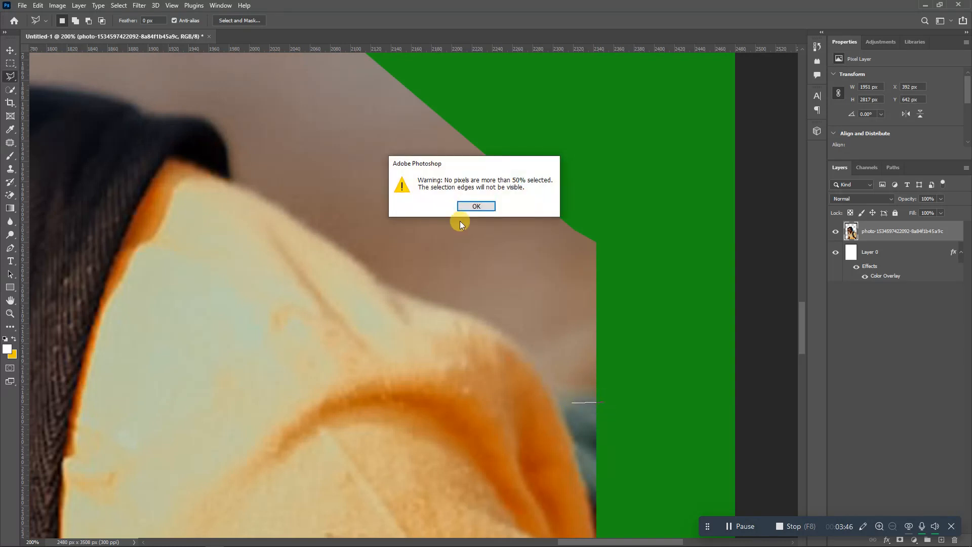
click(471, 210)
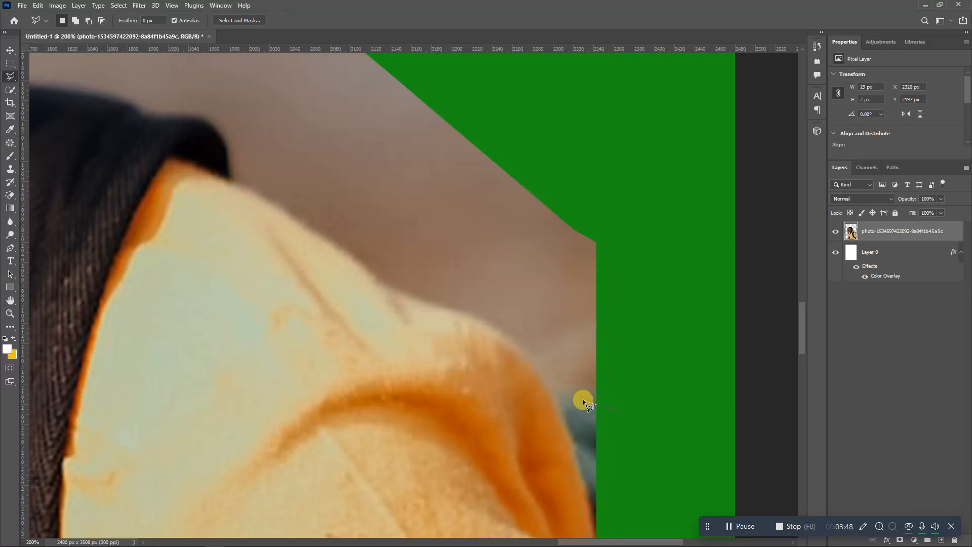
Trace the shirt shoulder and the top of the backpack strap with the Polygonal Lasso, delete the enclosed background and deselect
click(555, 400)
click(370, 284)
click(323, 241)
click(226, 158)
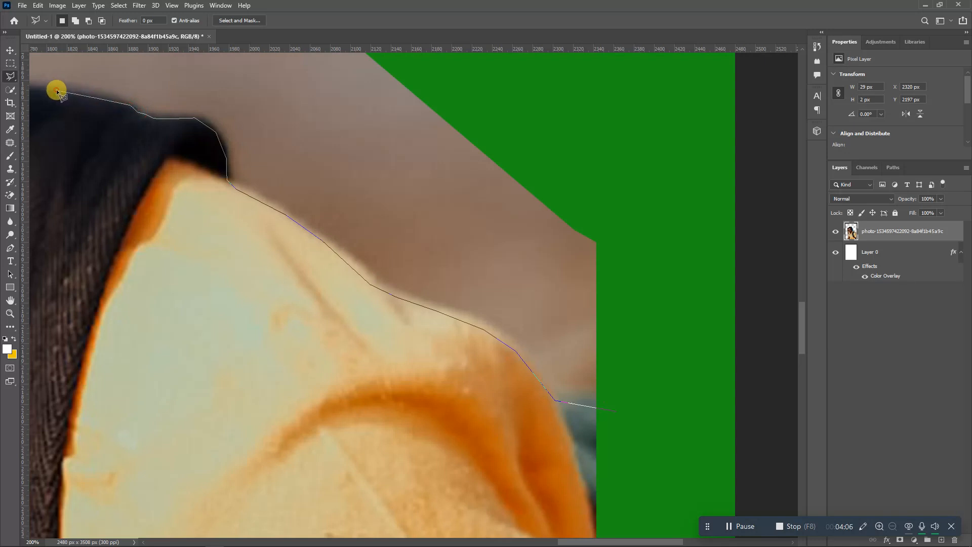
click(37, 89)
scroll(36, 86, left, 3)
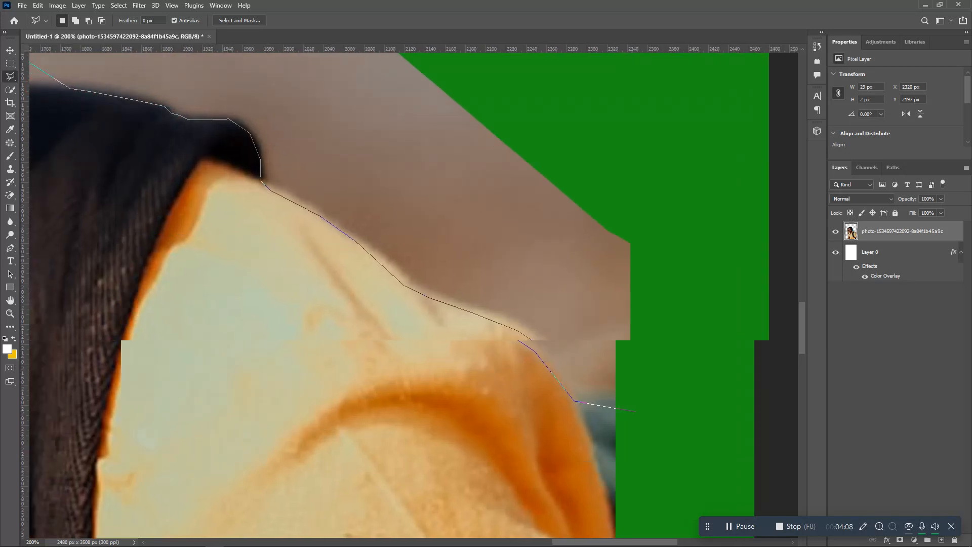
scroll(35, 86, left, 2)
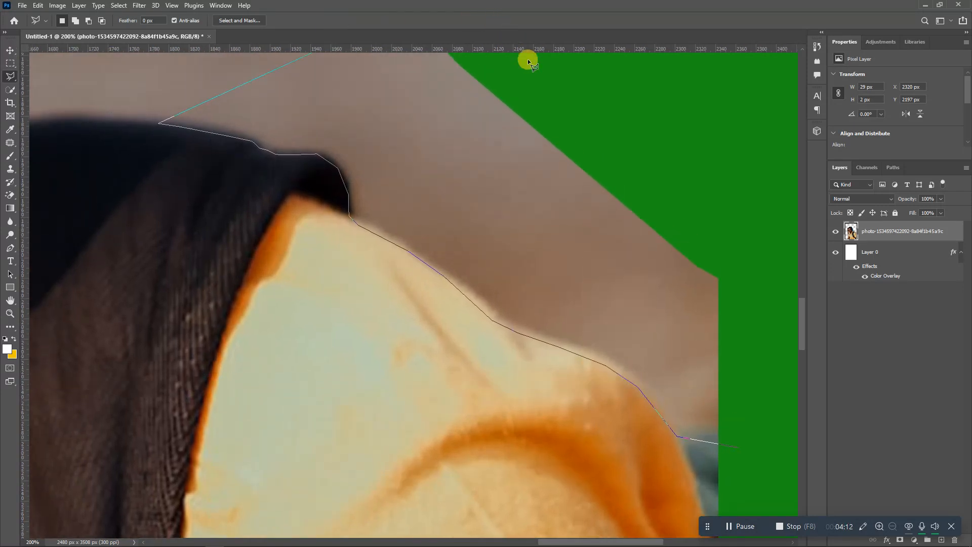
click(686, 148)
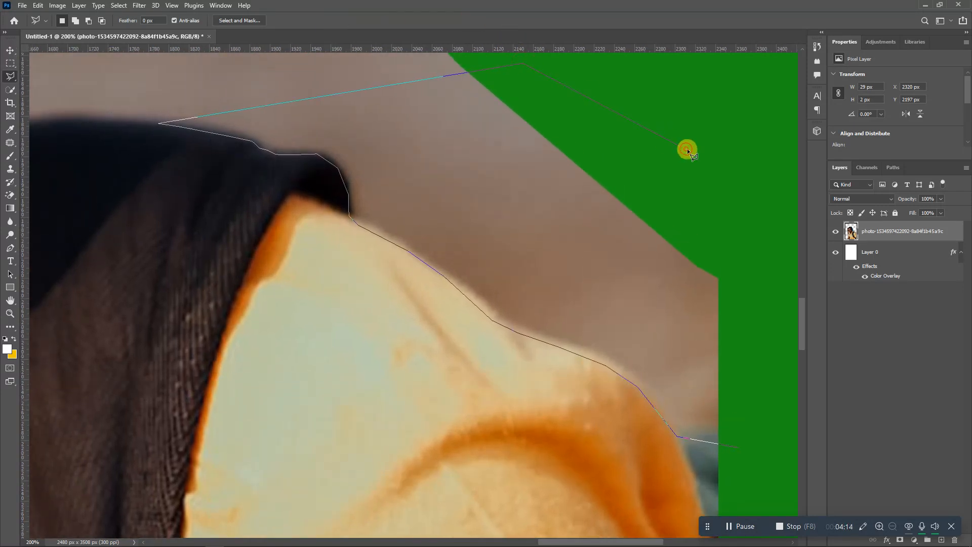
click(809, 264)
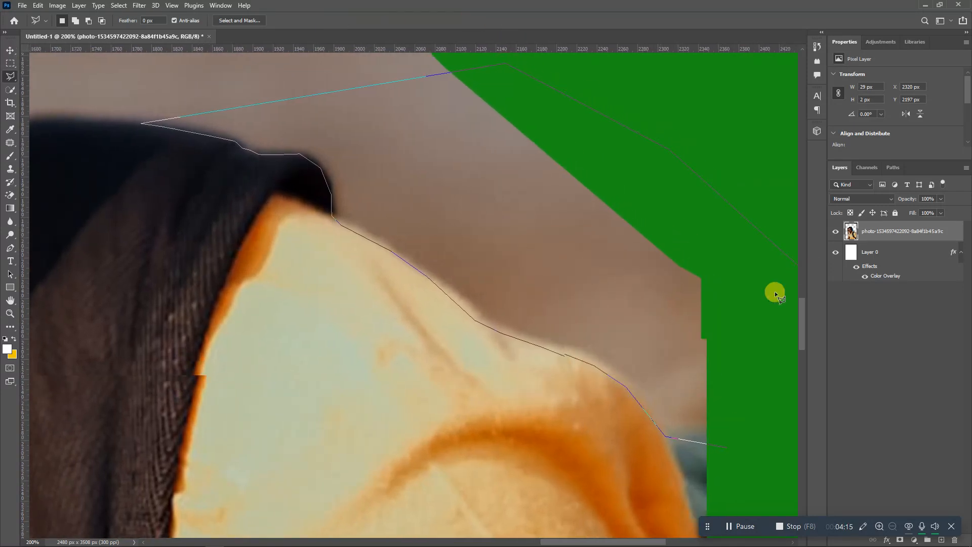
click(722, 446)
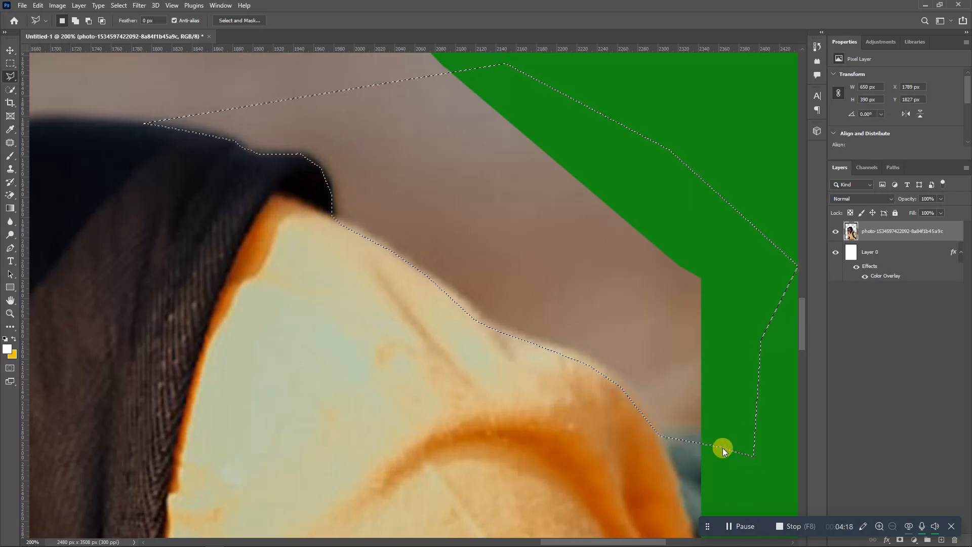
key(Delete)
right_click(665, 323)
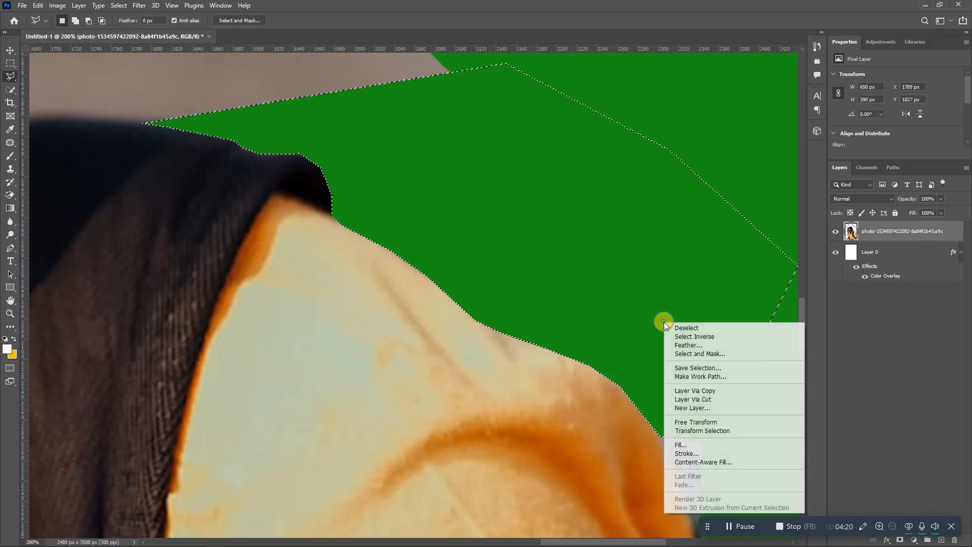
click(676, 328)
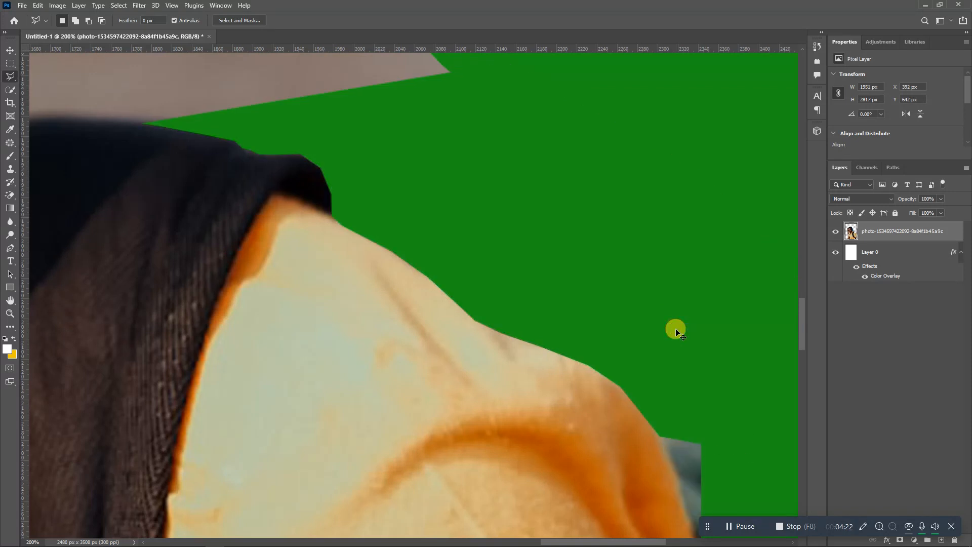
key(ctrl+minus)
key(ctrl+minus)
key(ctrl+minus)
key(ctrl+minus)
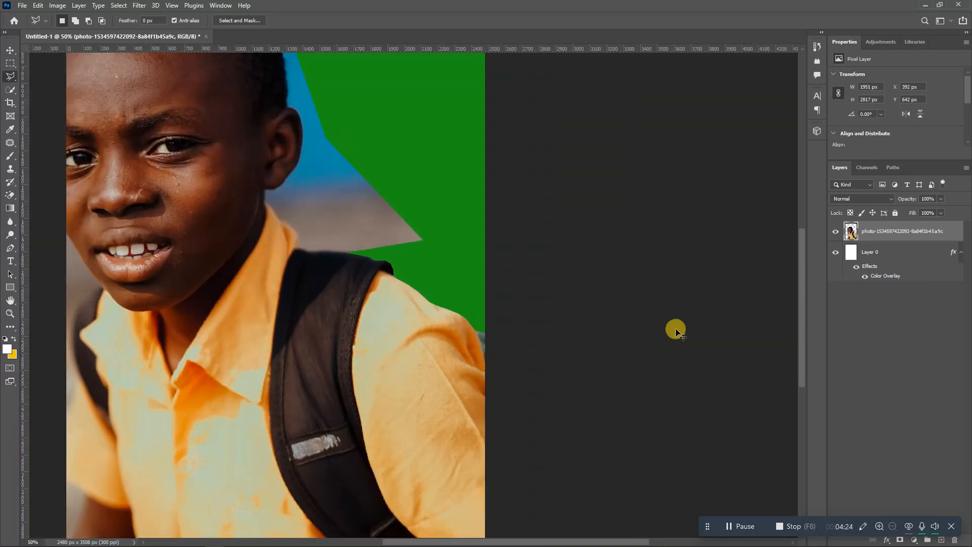
Try to outline the background along the top edge of the backpack strap, from the cleared area towards the collar, with the Polygonal Lasso
key(ctrl+plus)
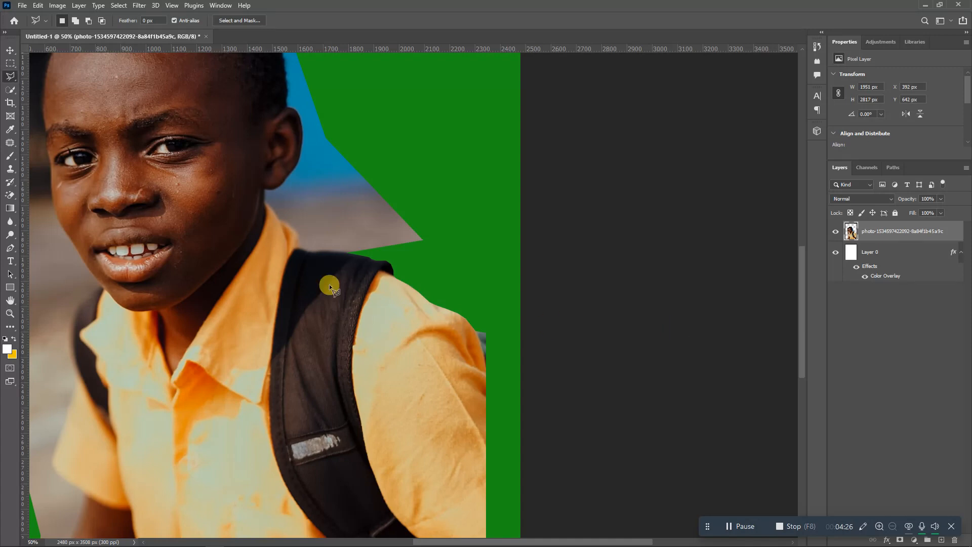
click(9, 313)
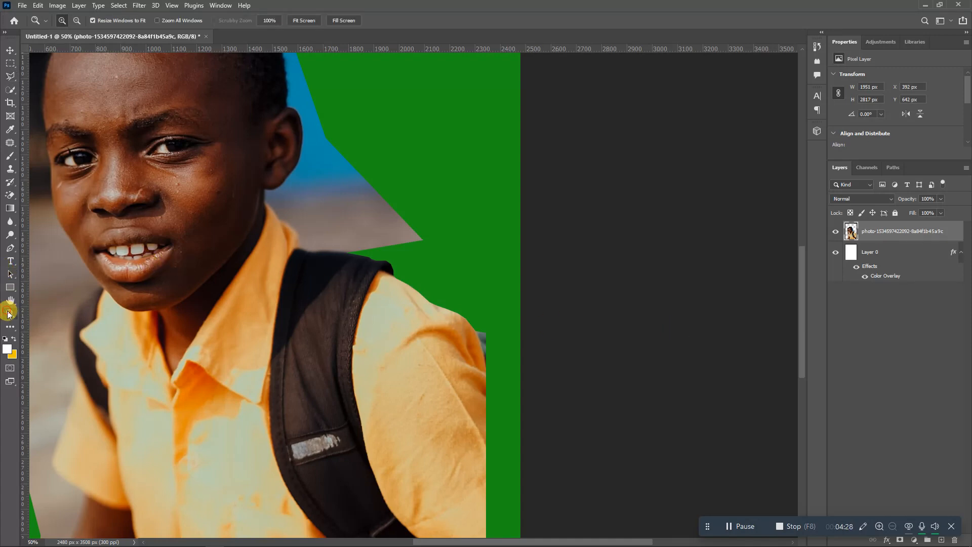
click(312, 257)
click(312, 256)
click(312, 255)
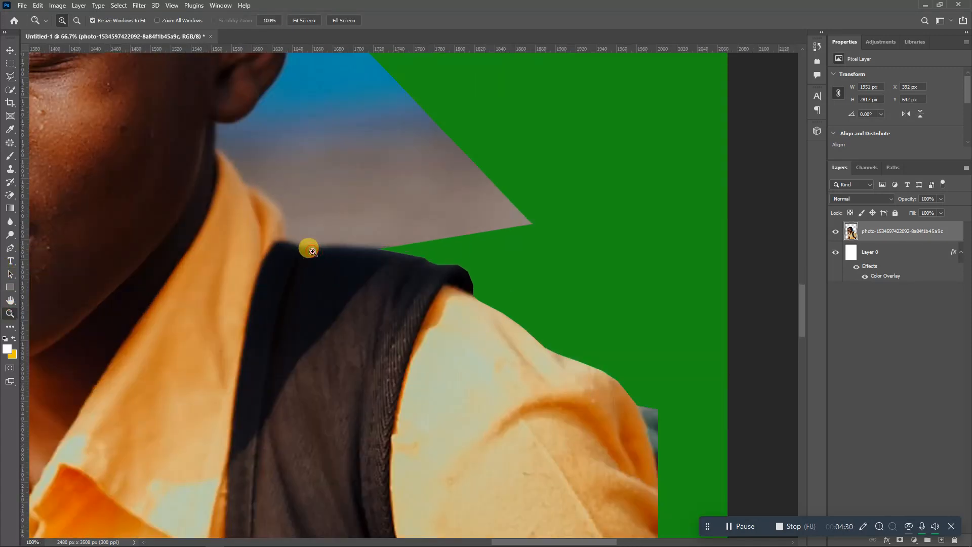
click(312, 254)
click(313, 253)
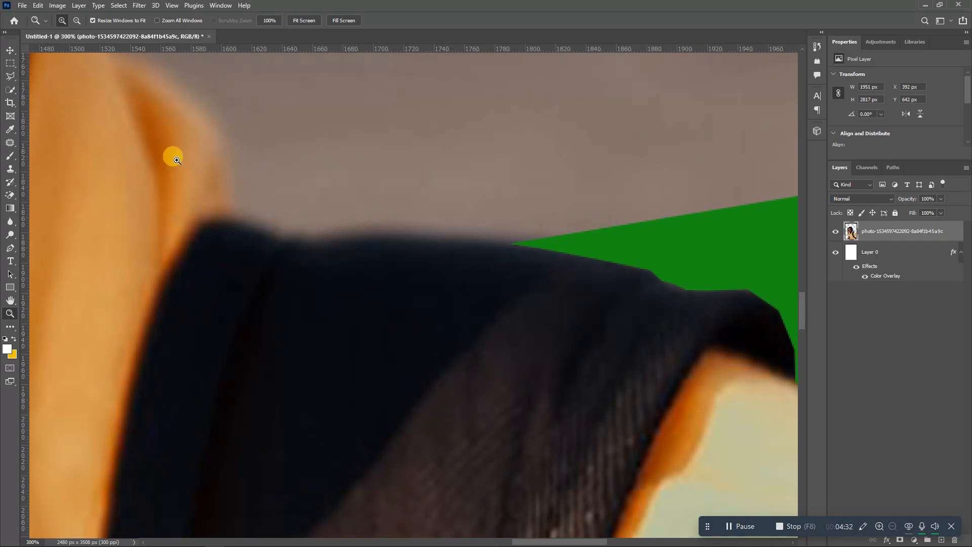
click(10, 76)
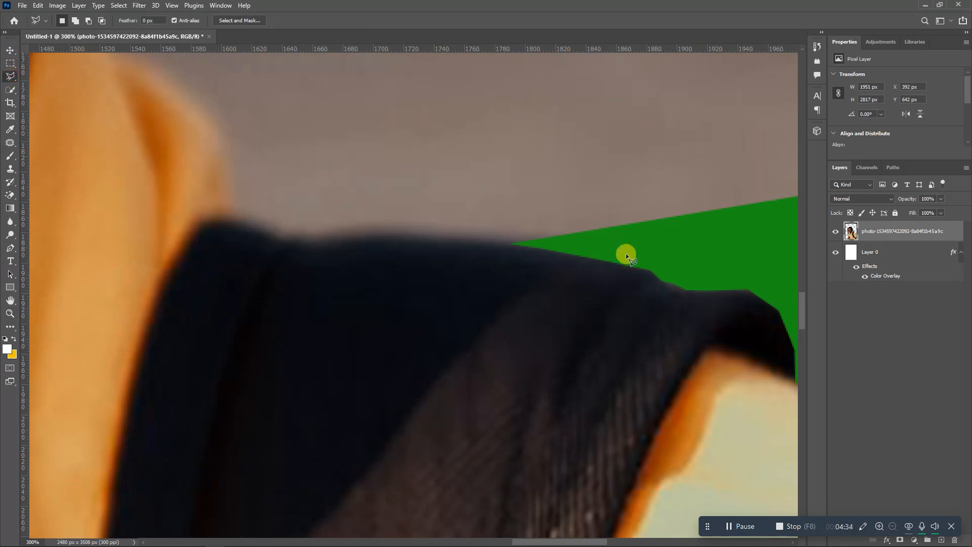
click(630, 265)
click(445, 246)
click(353, 245)
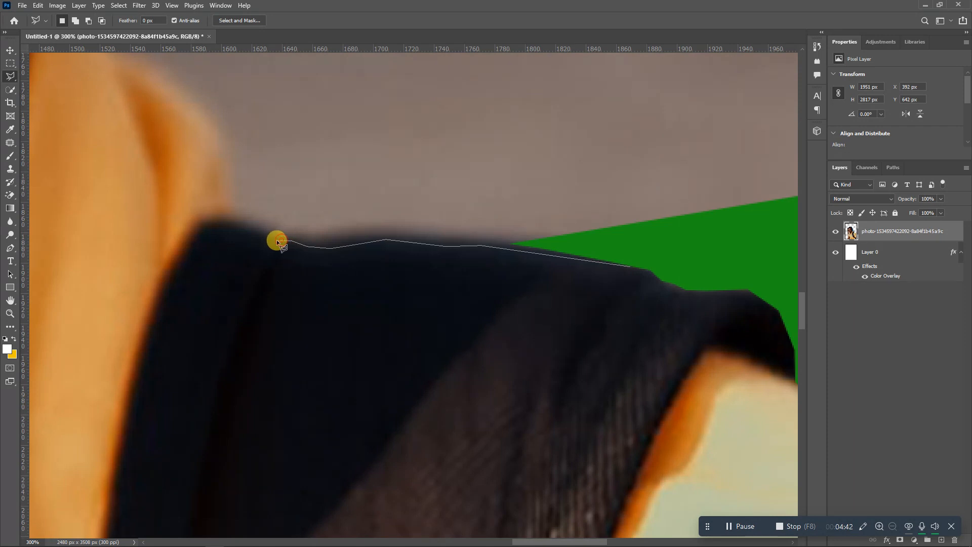
double_click(253, 232)
click(237, 231)
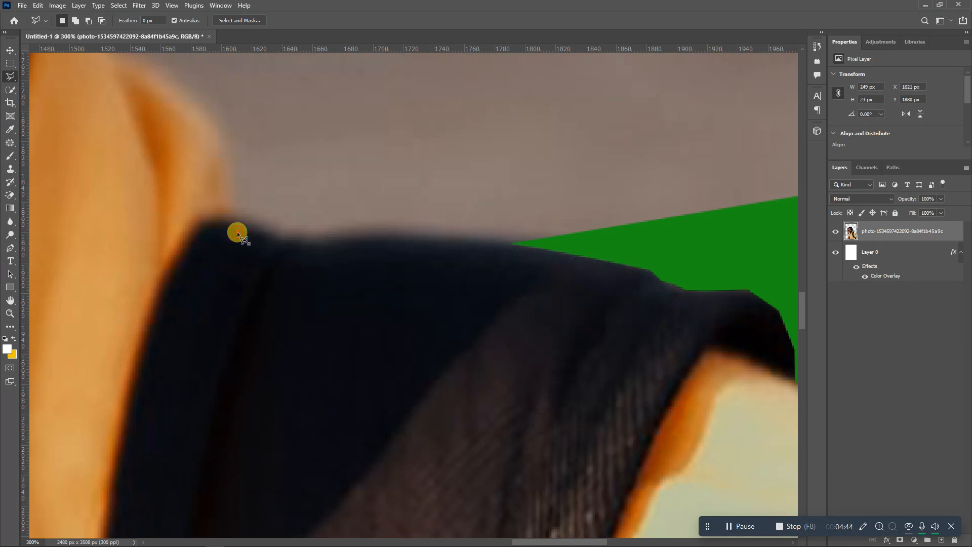
double_click(379, 235)
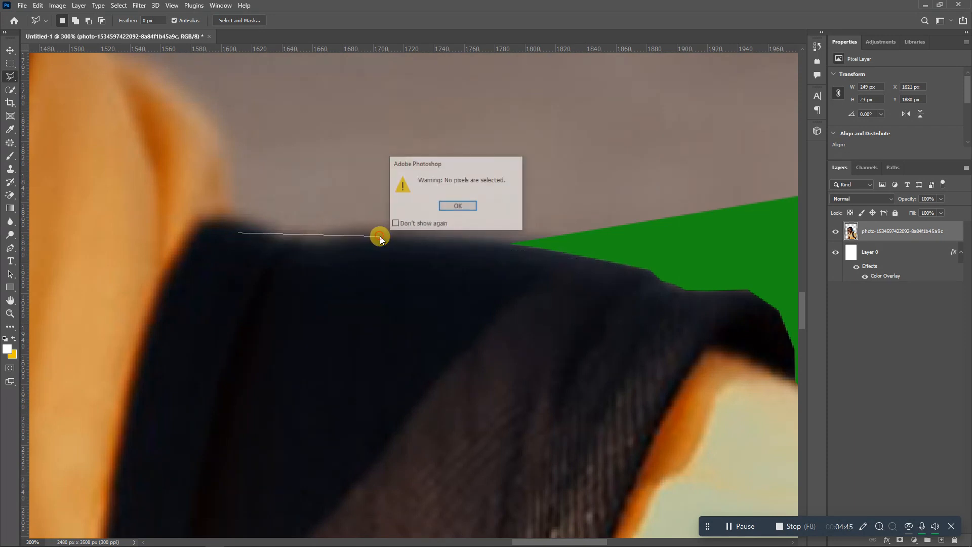
click(454, 204)
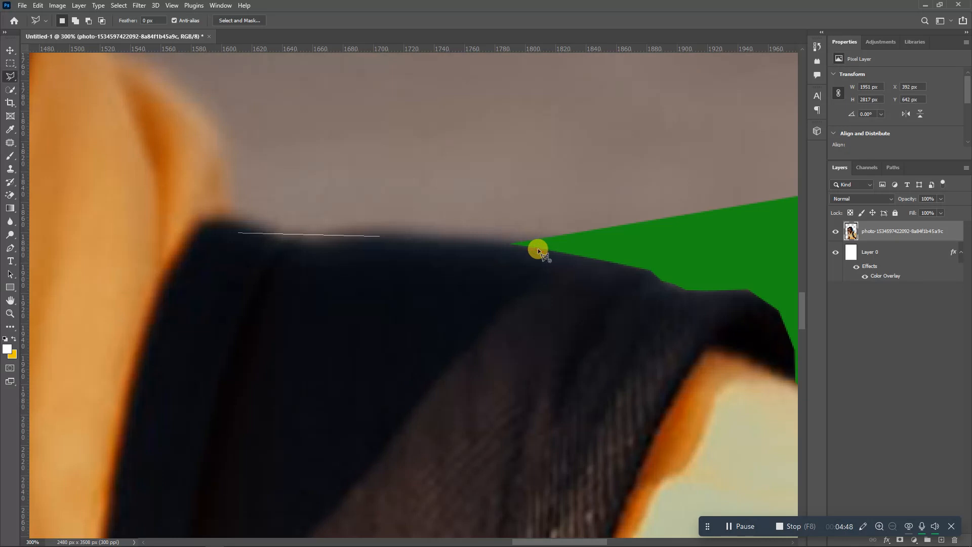
Trace the backpack strap, collar, neck, ear and hair edge with the Polygonal Lasso, close it through the green area, delete the background and deselect
click(504, 244)
click(198, 116)
click(169, 93)
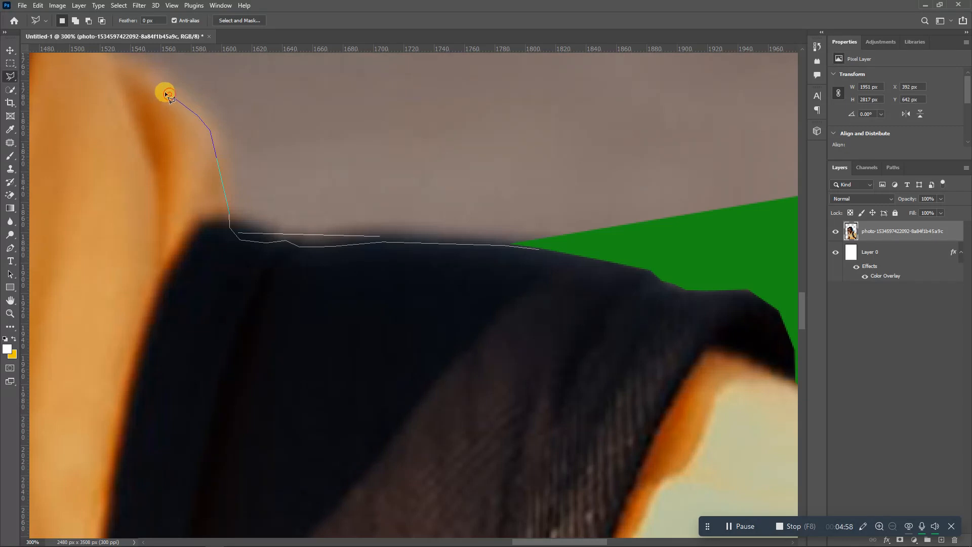
click(132, 65)
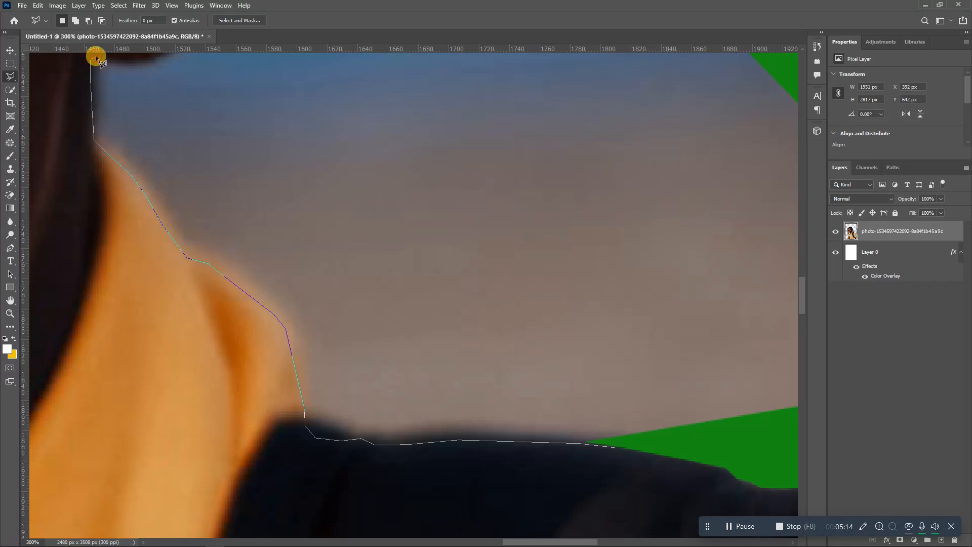
click(137, 59)
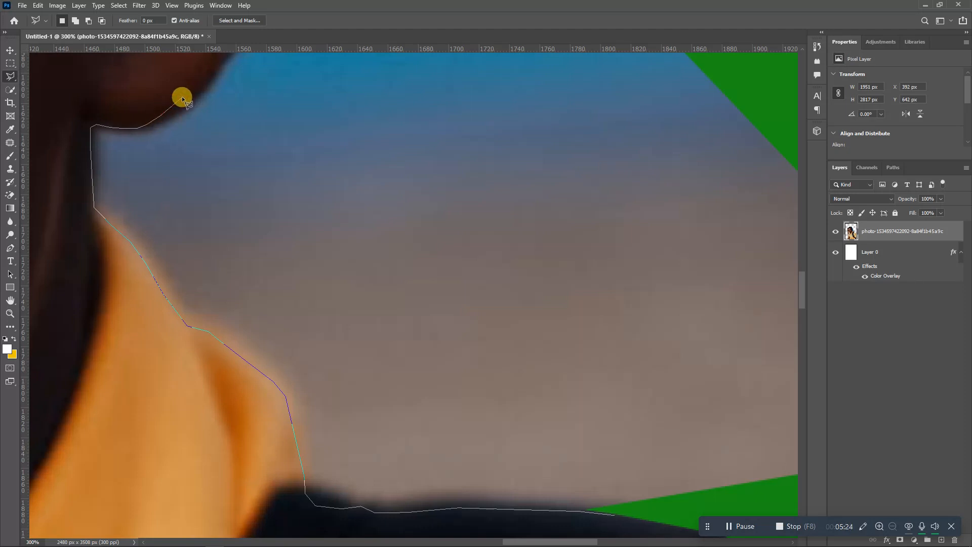
click(221, 58)
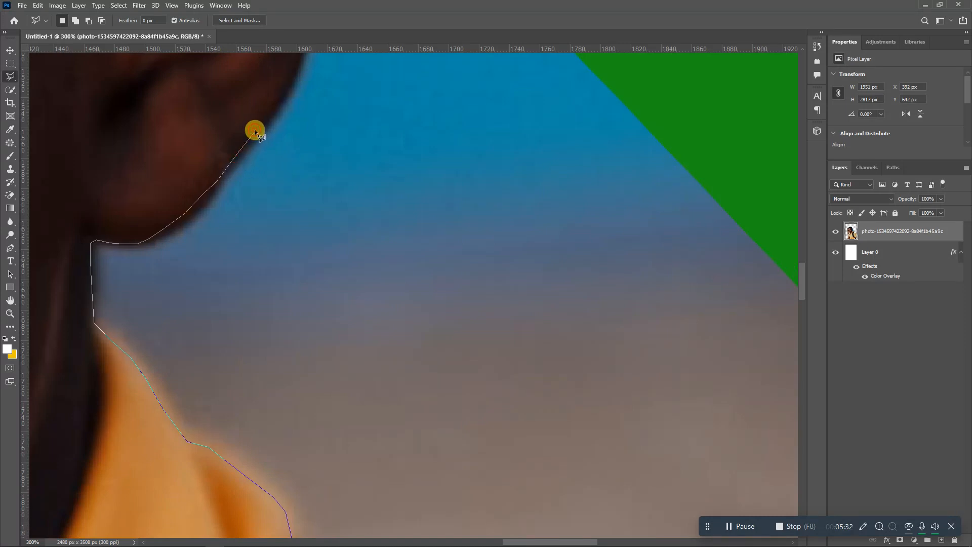
click(296, 69)
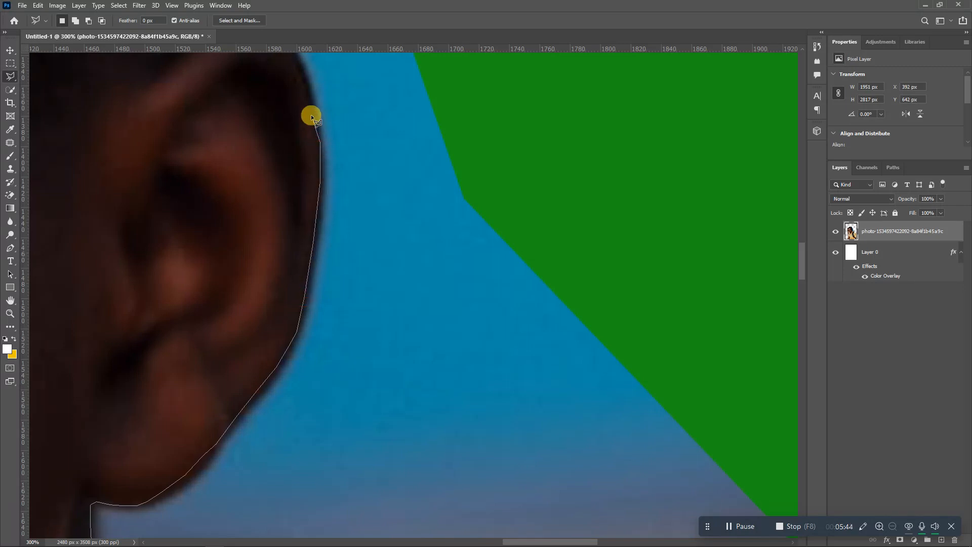
click(296, 60)
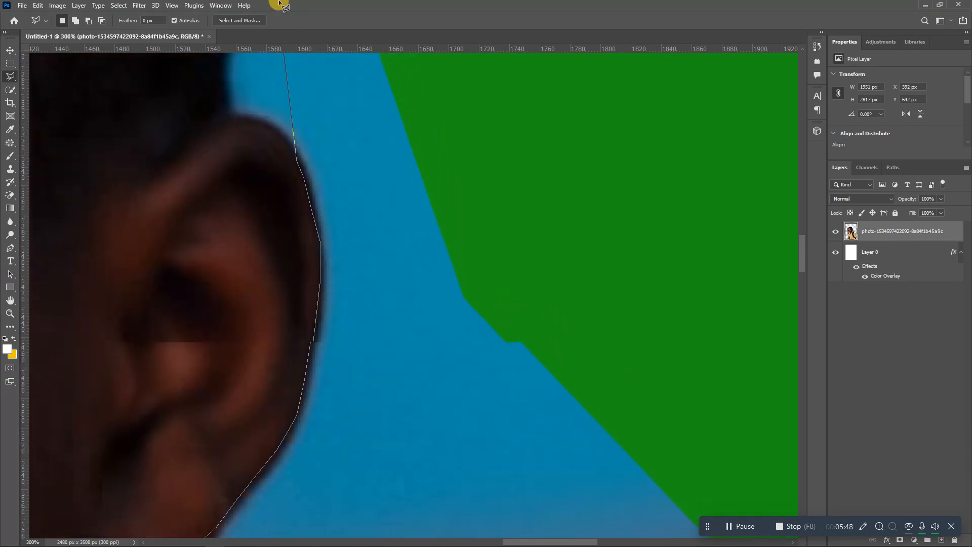
key(BackSpace)
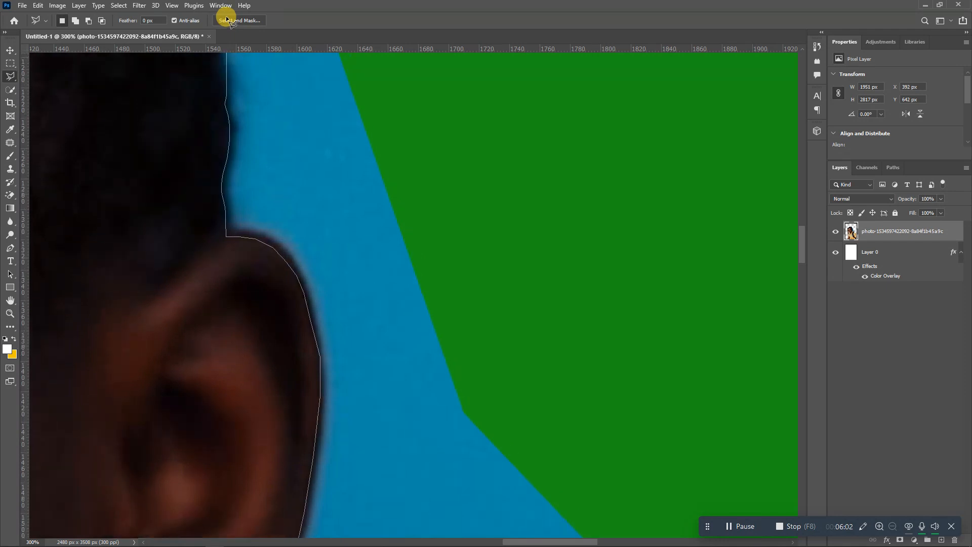
key(BackSpace)
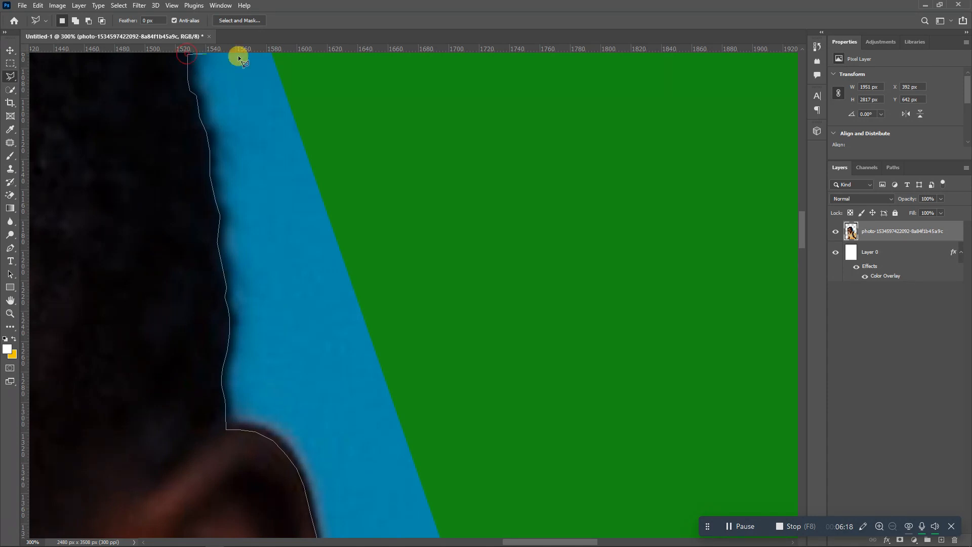
click(286, 59)
scroll(287, 59, down, 5)
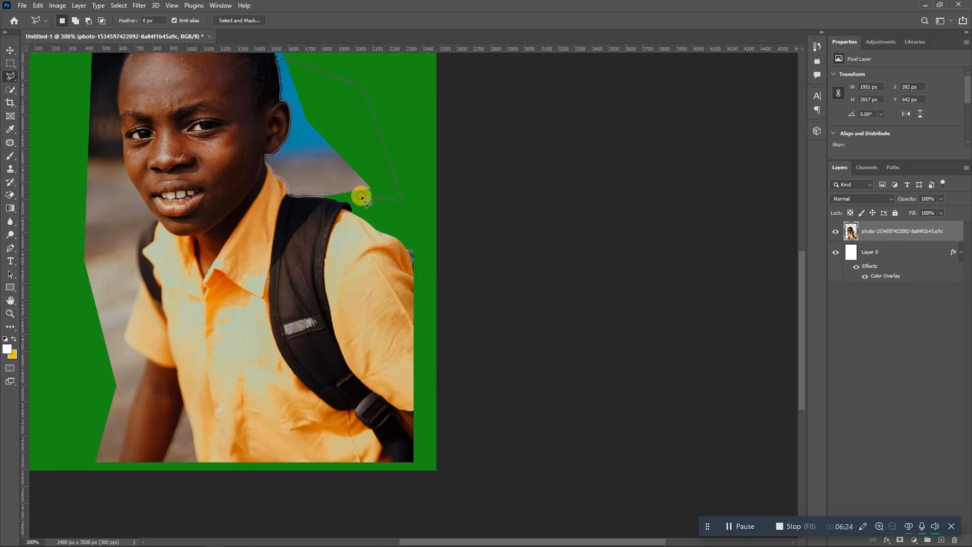
click(323, 197)
key(Delete)
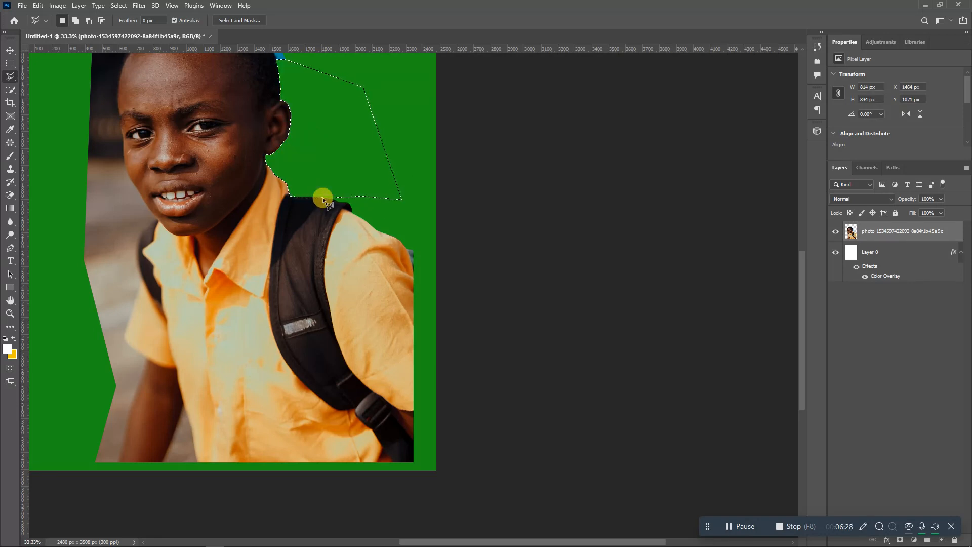
right_click(353, 97)
click(358, 105)
Outline the triangular background gap between the boy's arm and shirt with the Polygonal Lasso, delete it and deselect
drag(803, 293, 794, 257)
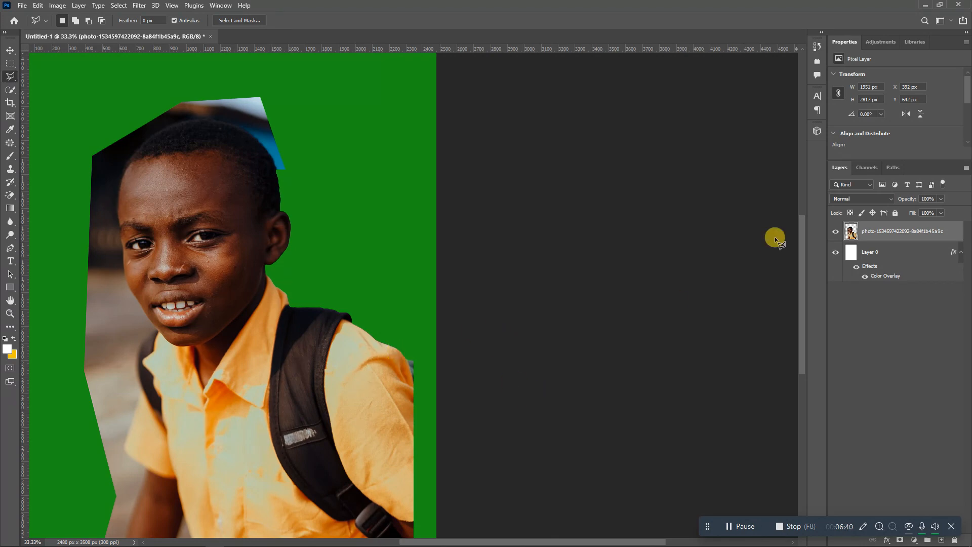
drag(801, 229, 801, 278)
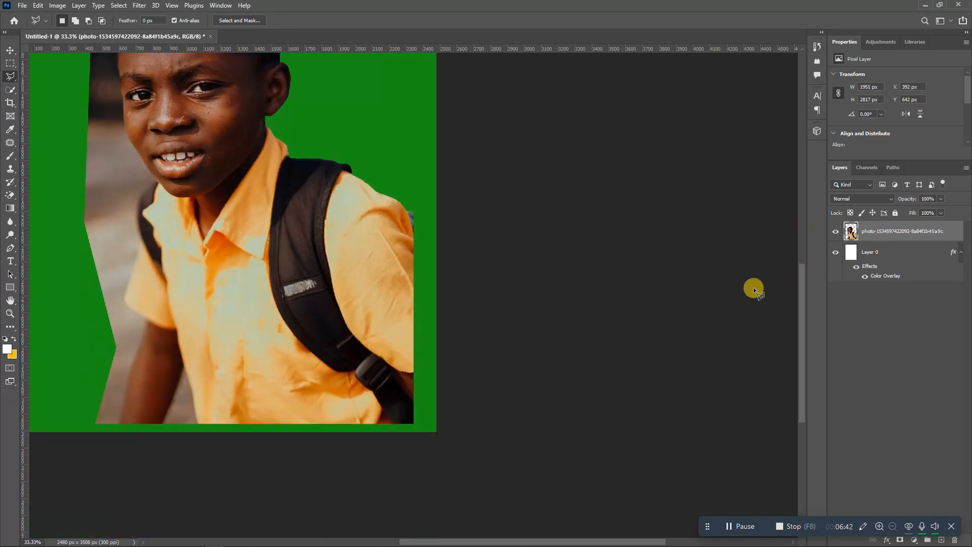
click(10, 314)
click(129, 414)
click(162, 413)
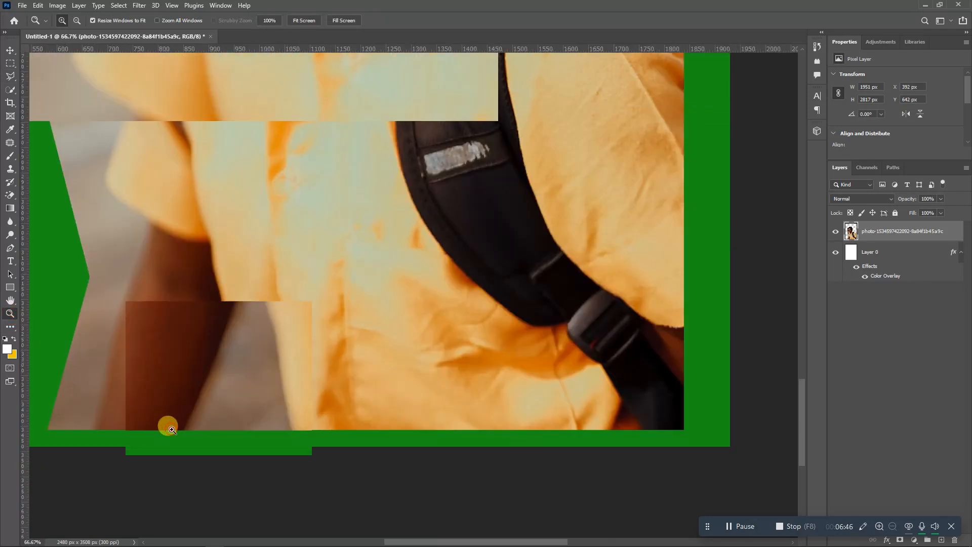
click(169, 426)
click(172, 430)
click(171, 430)
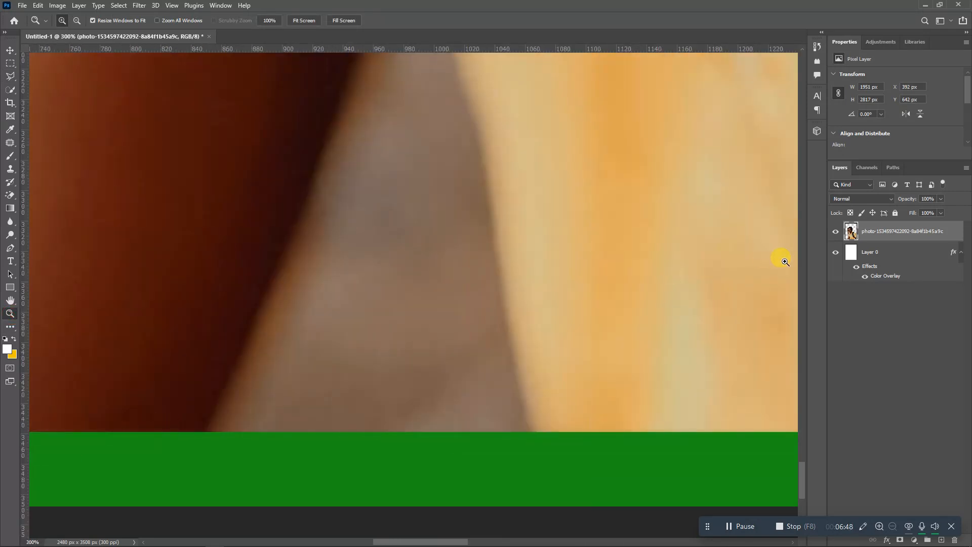
drag(803, 480, 803, 485)
key(ctrl+minus)
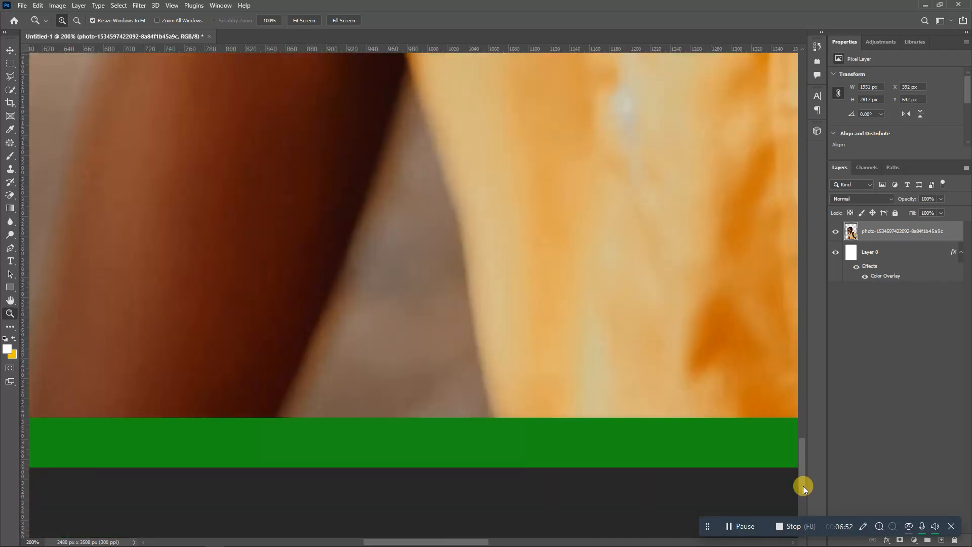
click(11, 76)
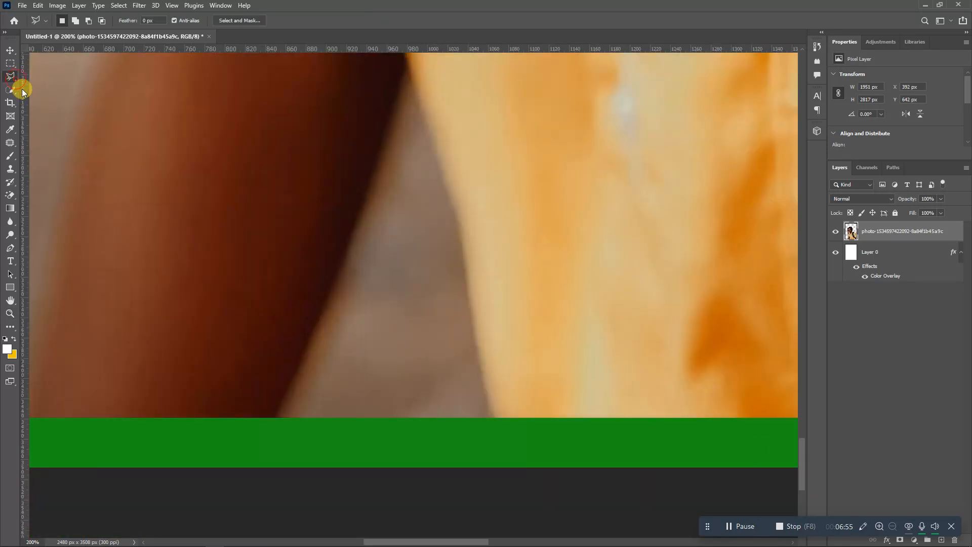
click(272, 418)
click(316, 327)
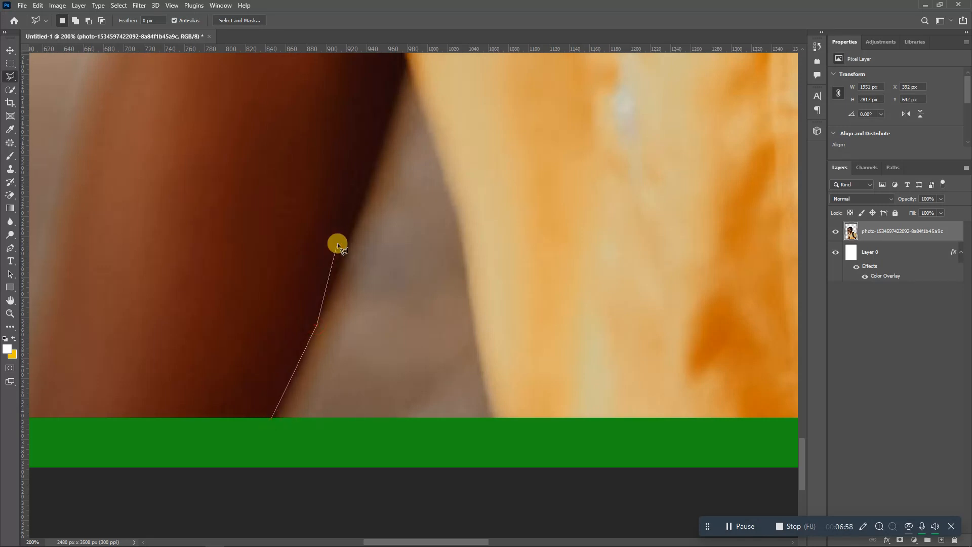
click(354, 215)
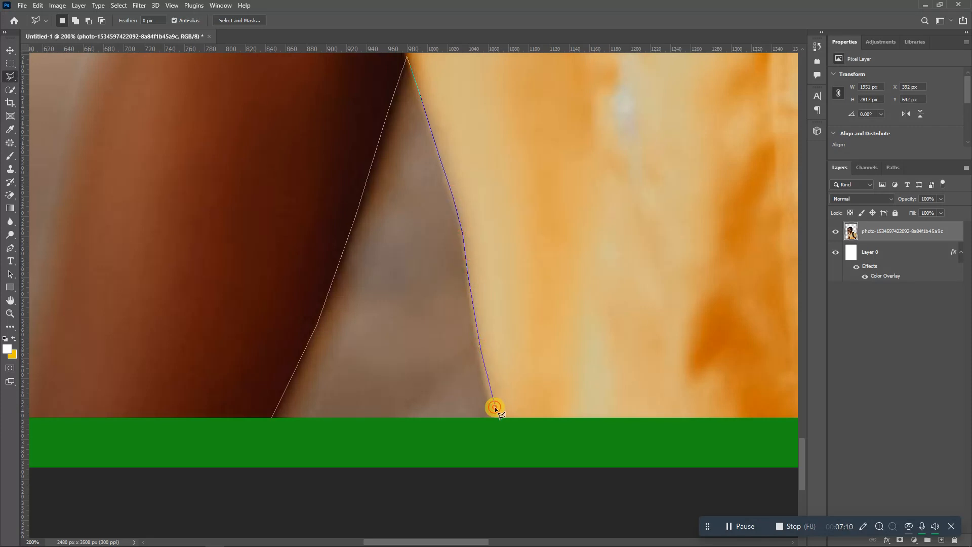
click(497, 423)
click(418, 434)
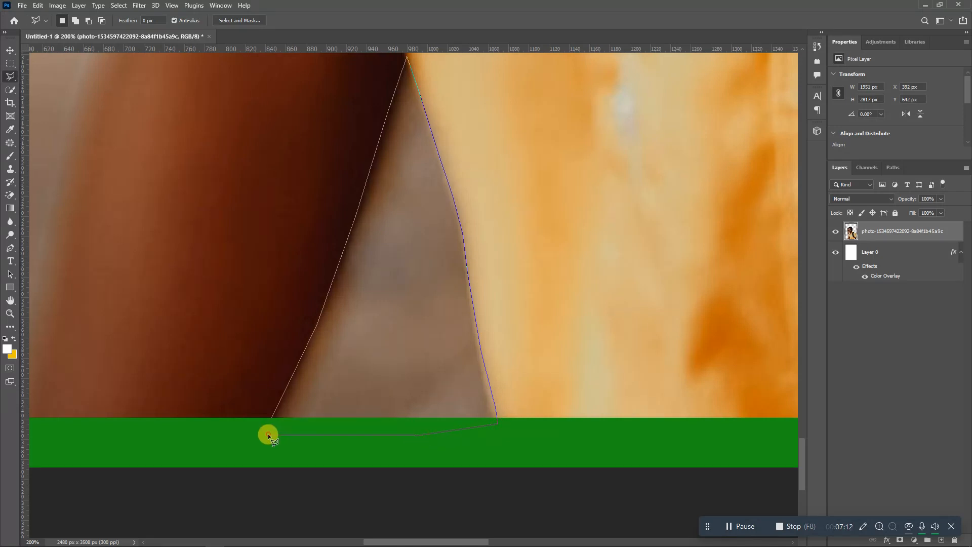
click(272, 416)
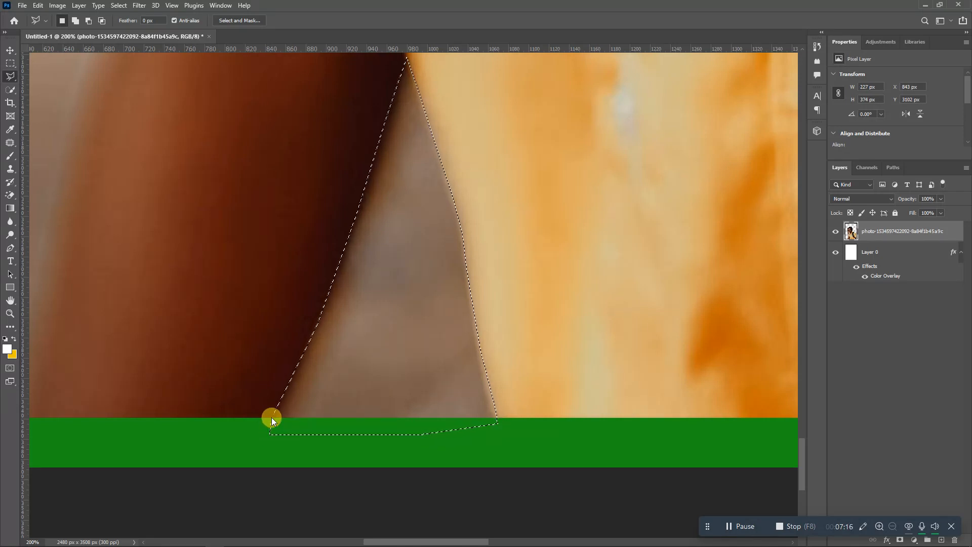
key(Delete)
right_click(359, 308)
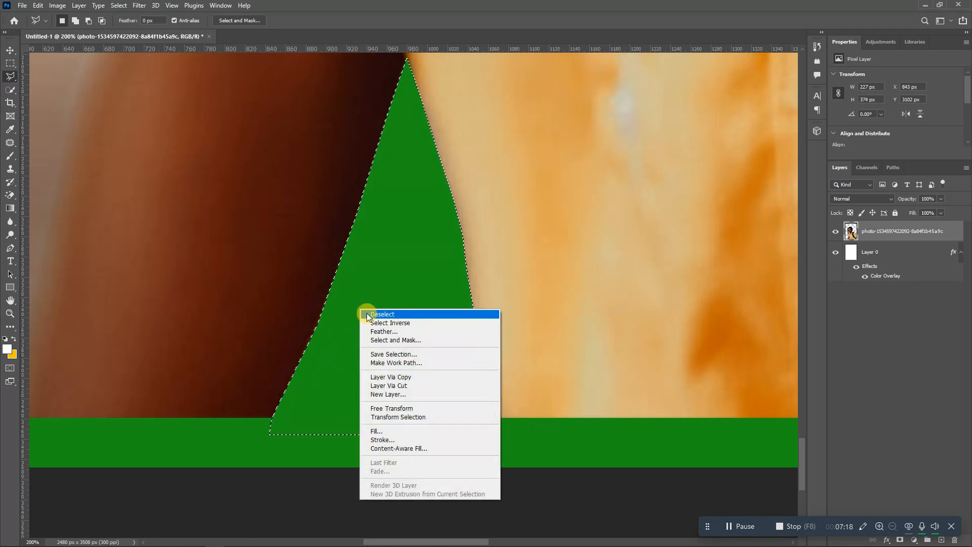
click(369, 319)
Trace the arm's outer edge, the sleeve and the far backpack strap up to the jaw with the Polygonal Lasso, delete the background and deselect
key(ctrl+minus)
scroll(368, 316, down, 4)
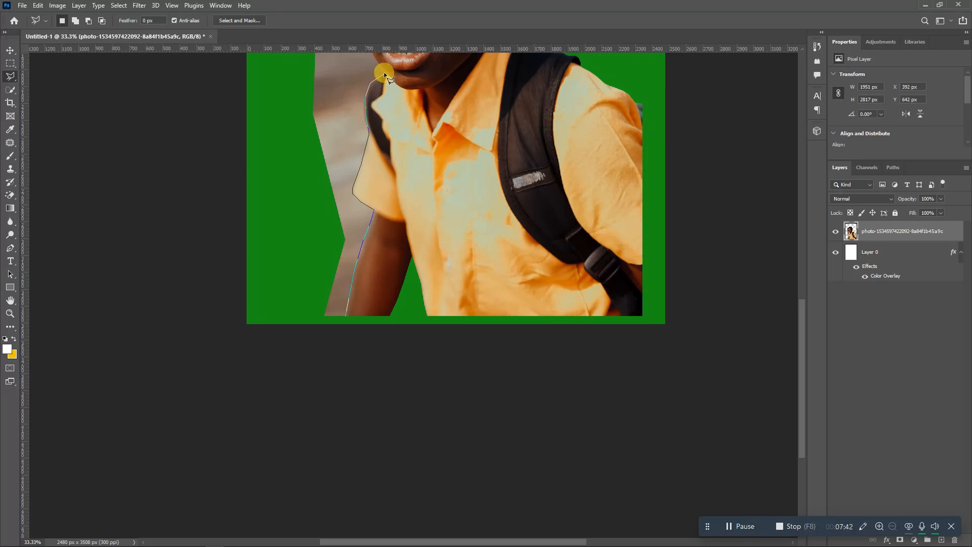
click(299, 71)
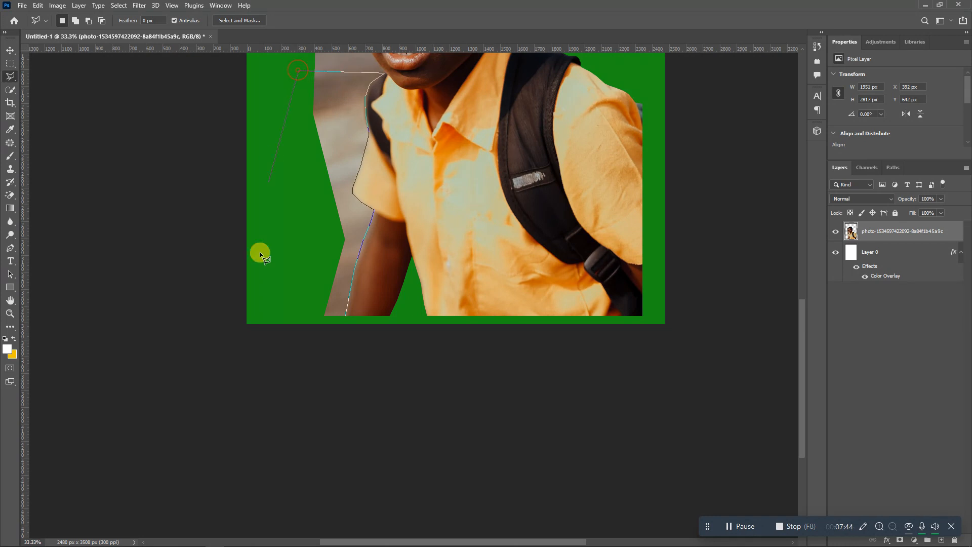
click(256, 346)
click(346, 316)
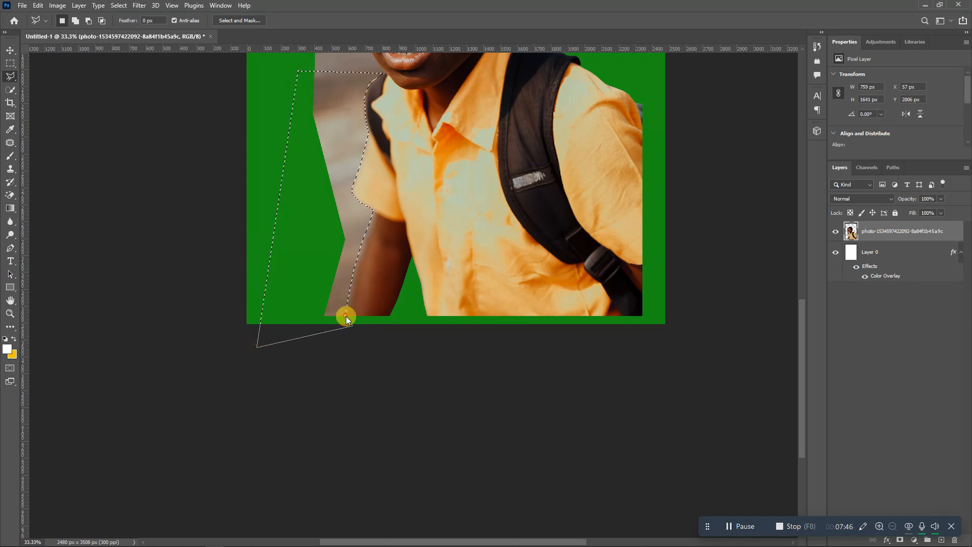
key(Delete)
right_click(325, 257)
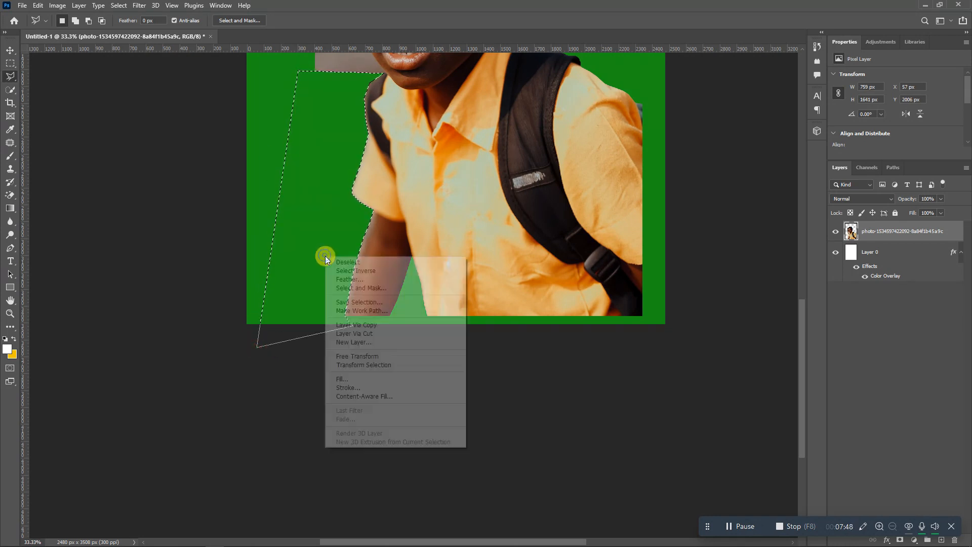
click(336, 264)
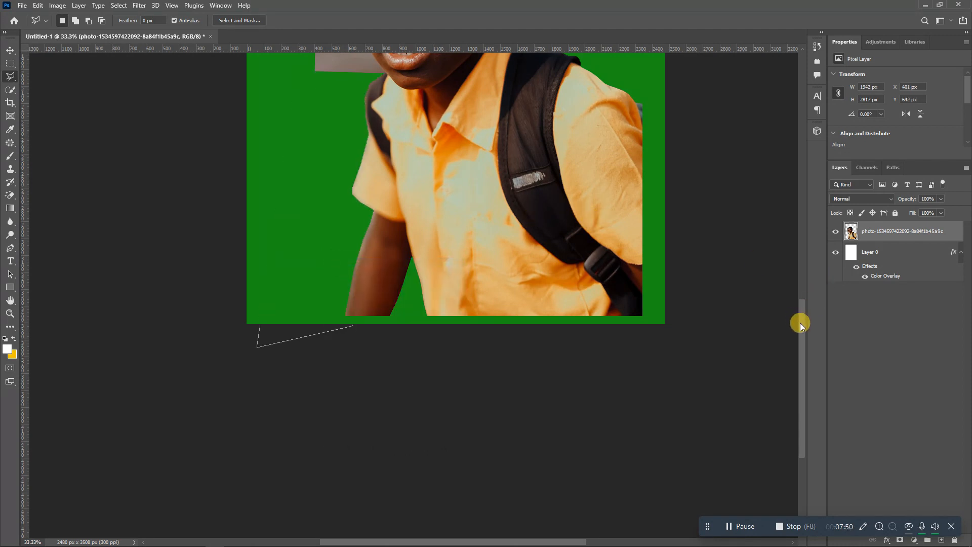
Trace the far backpack strap's top, the jaw and the lower cheek with the Polygonal Lasso, delete the enclosed background and deselect
drag(800, 323, 804, 246)
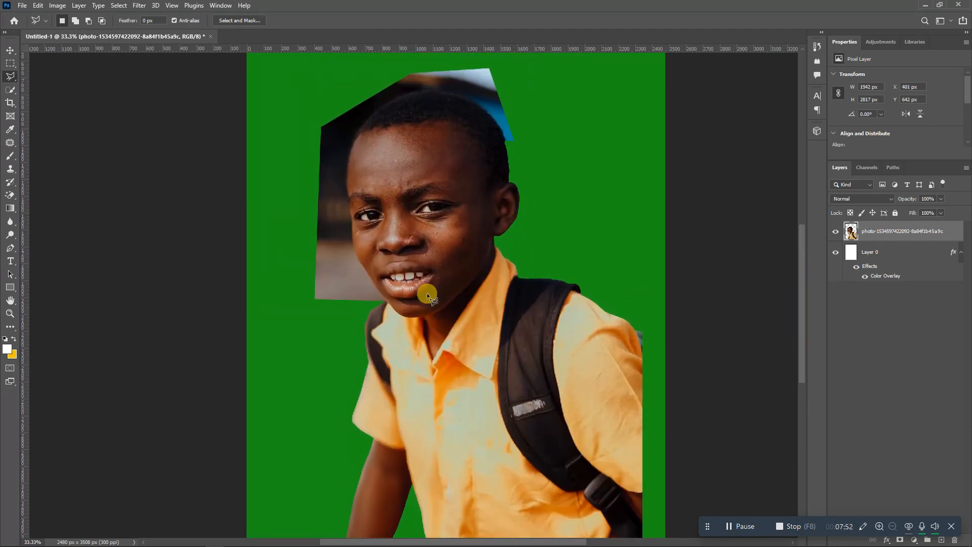
click(10, 313)
click(316, 290)
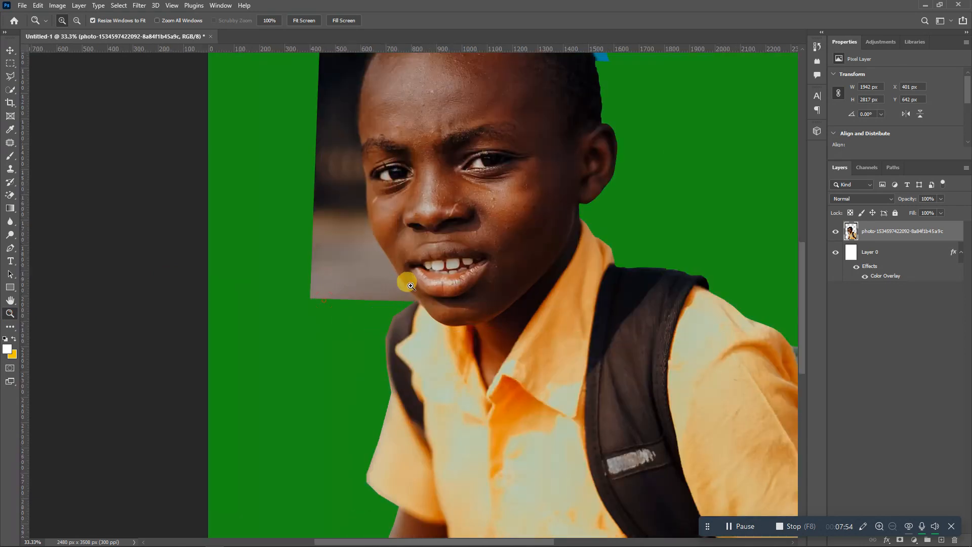
click(423, 303)
click(421, 304)
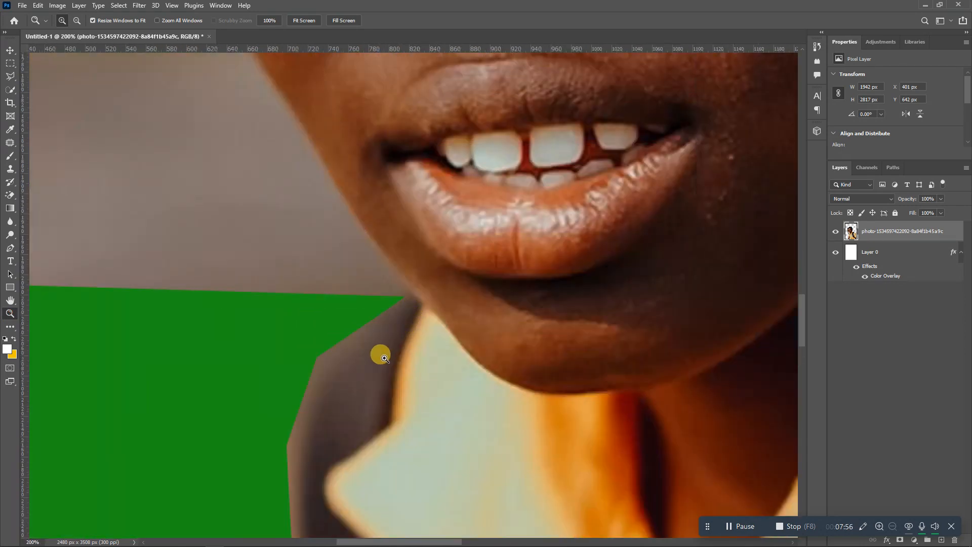
click(11, 77)
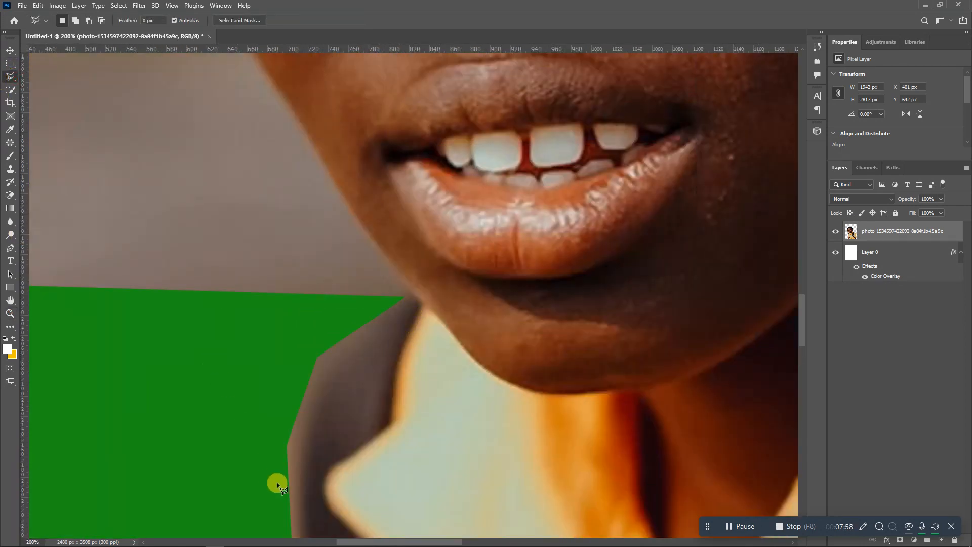
click(289, 491)
click(257, 55)
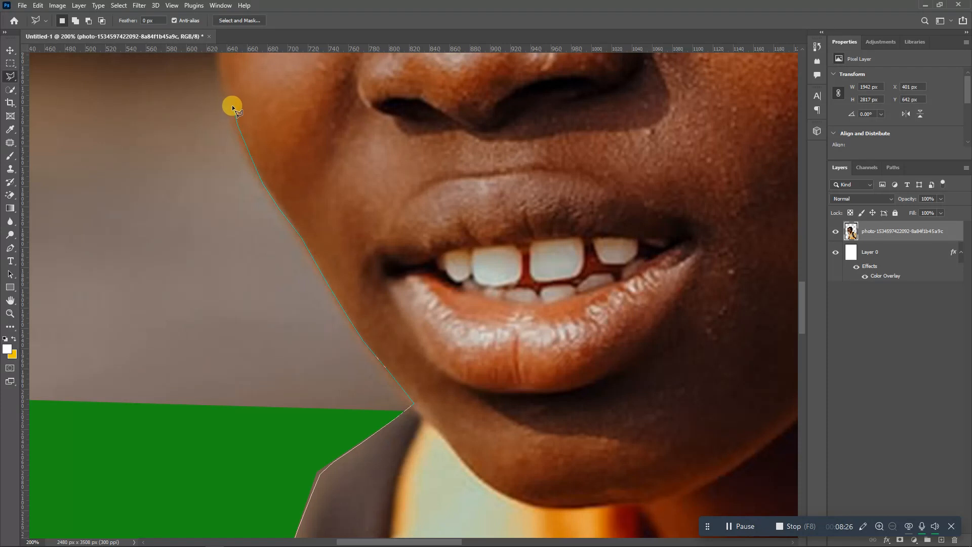
click(218, 54)
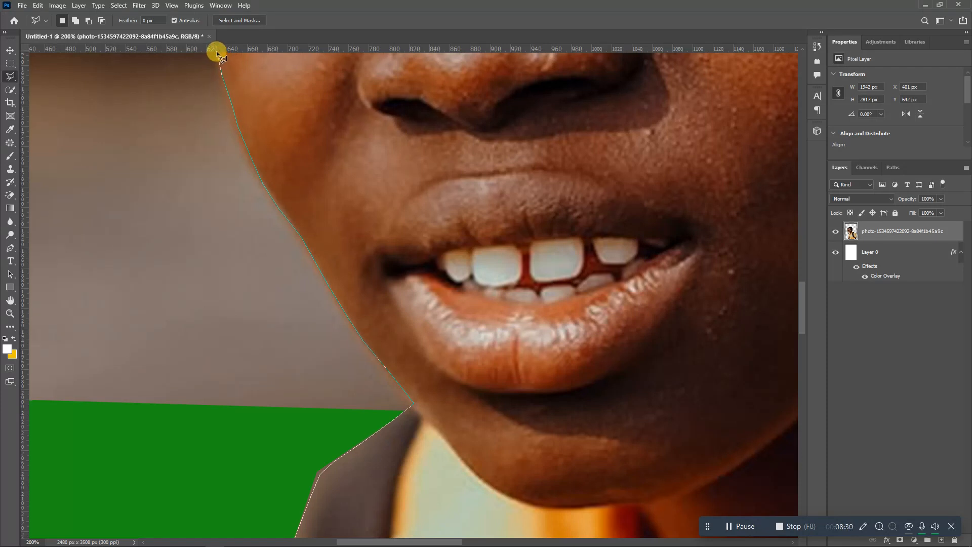
click(147, 97)
scroll(148, 97, down, 3)
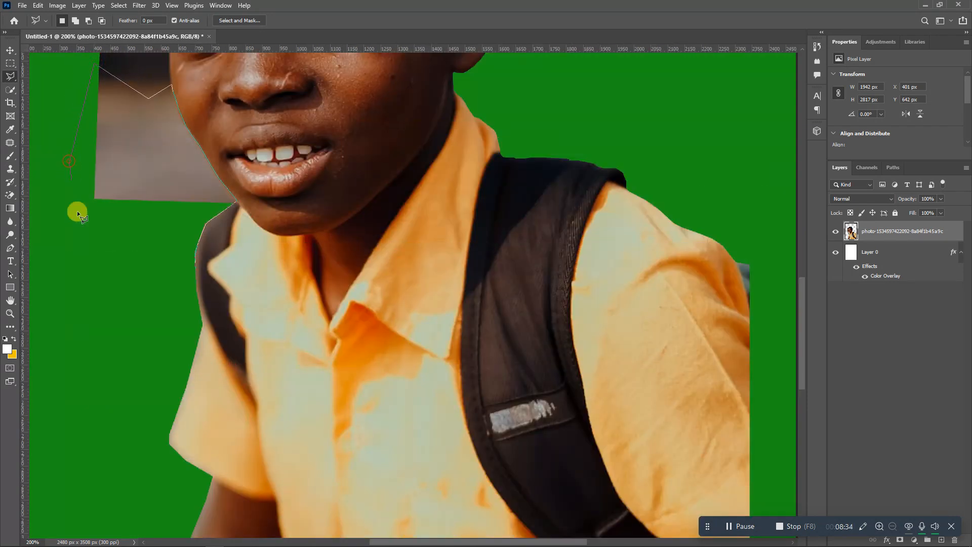
click(196, 266)
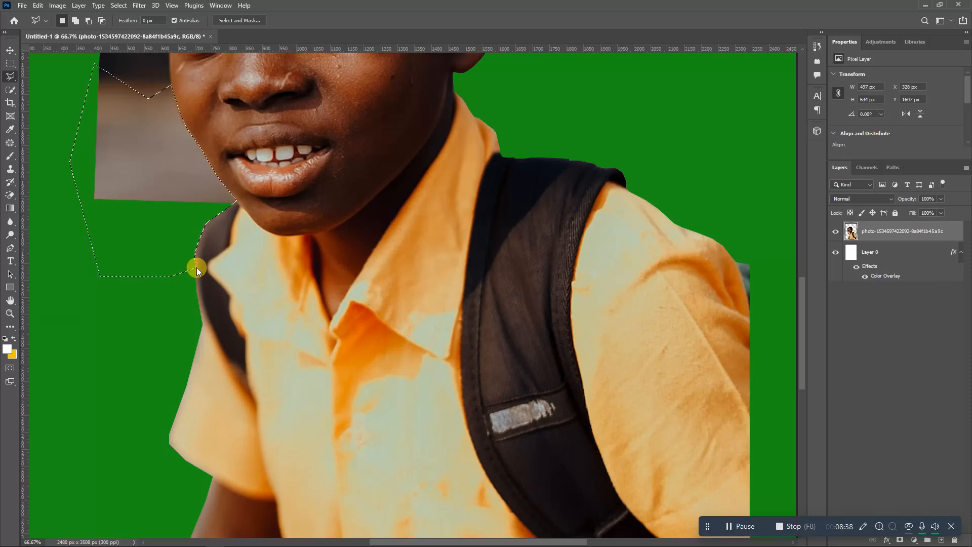
key(Delete)
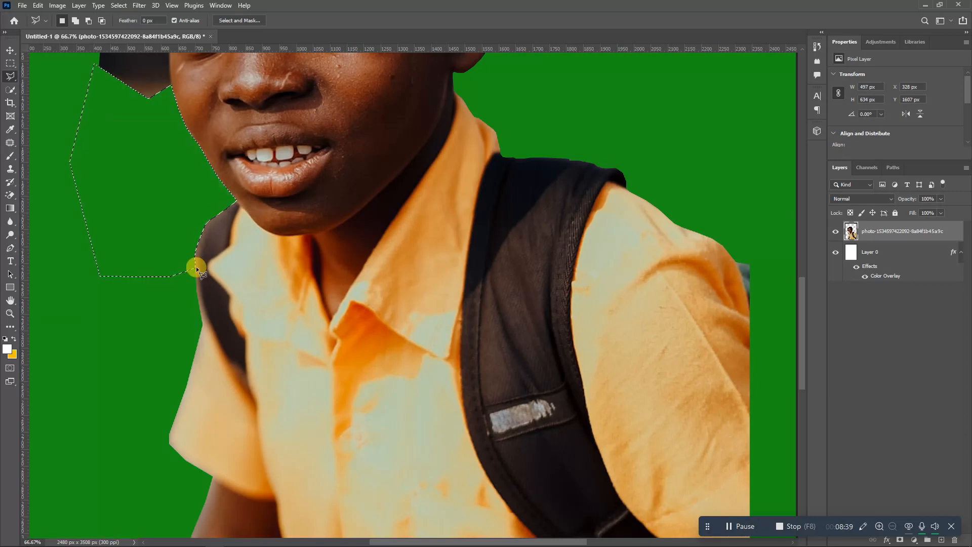
right_click(168, 202)
click(172, 206)
Inspect the cutout at several zoom levels for background left around the boy's head
scroll(803, 304, up, 3)
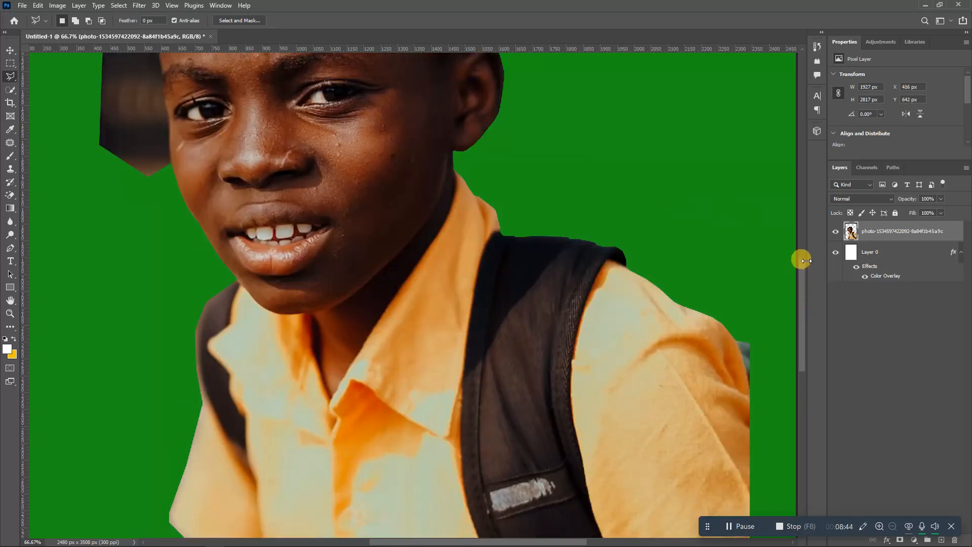
scroll(804, 279, up, 8)
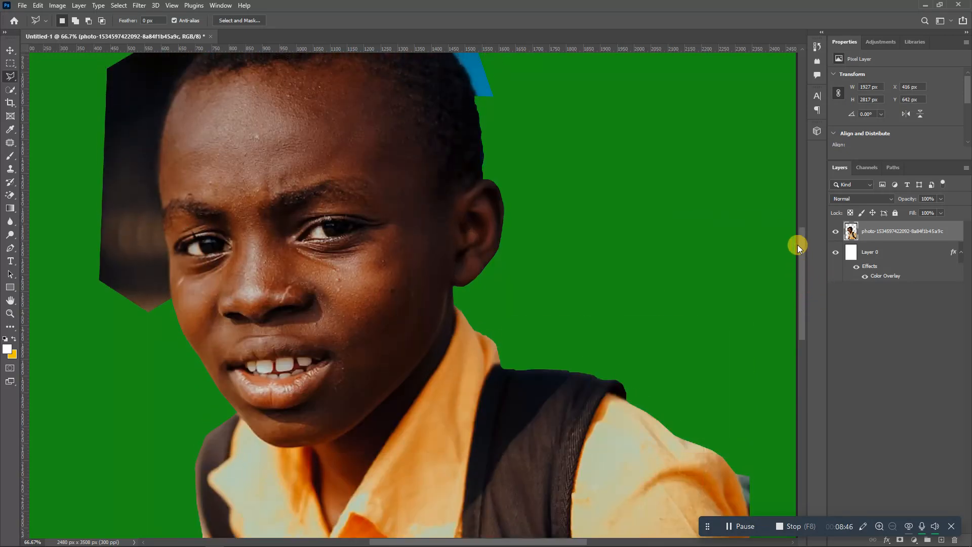
scroll(795, 242, up, 2)
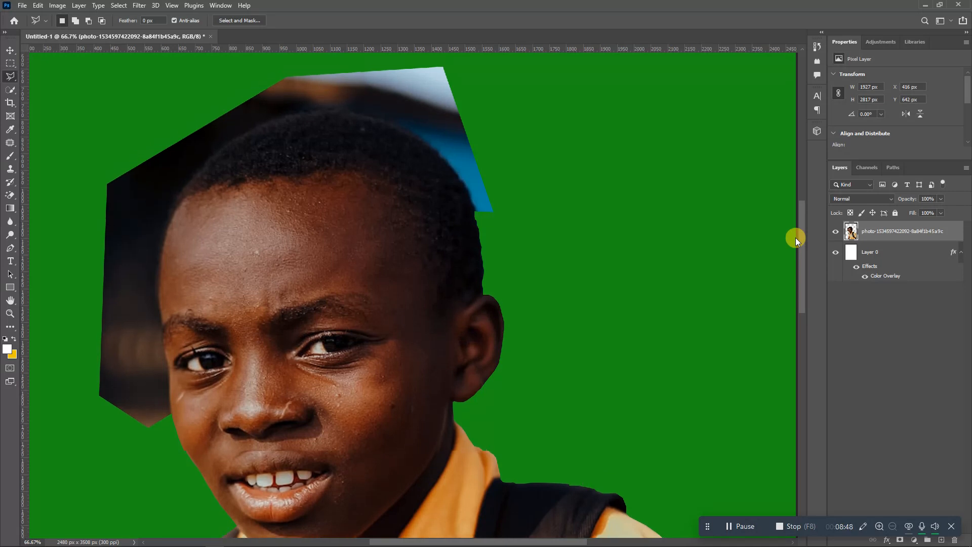
key(ctrl+minus)
key(ctrl+minus)
key(ctrl+minus)
key(ctrl+minus)
key(ctrl+minus)
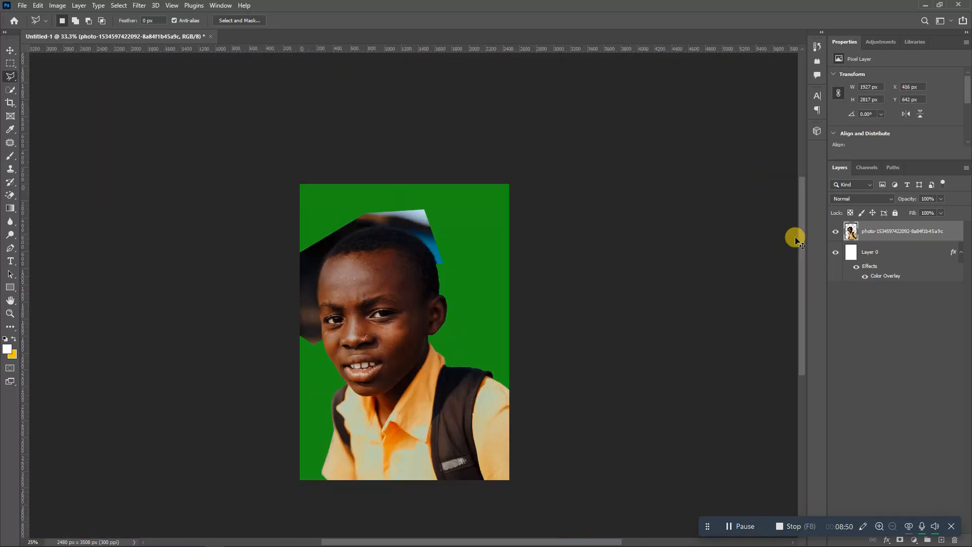
key(ctrl+plus)
key(ctrl+plus)
key(ctrl+plus)
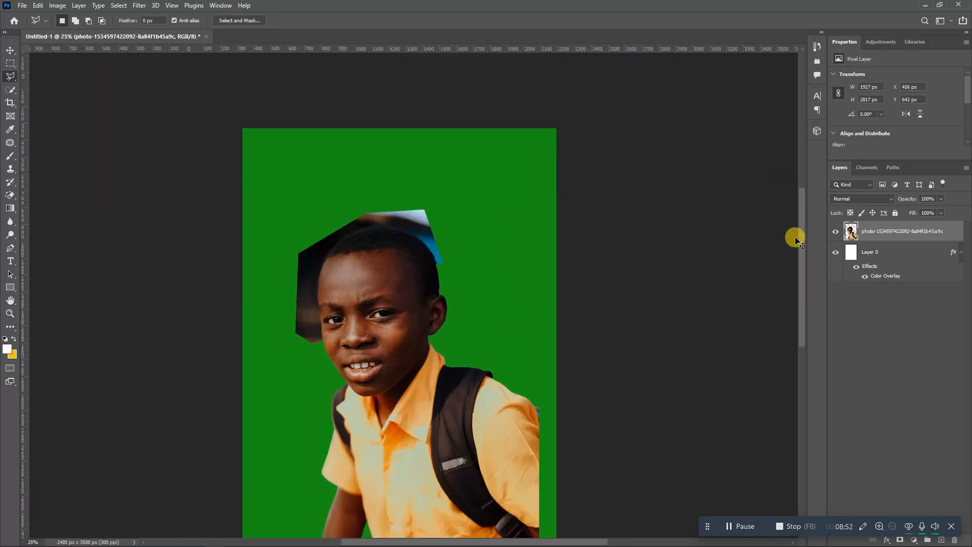
key(ctrl+minus)
key(ctrl+minus)
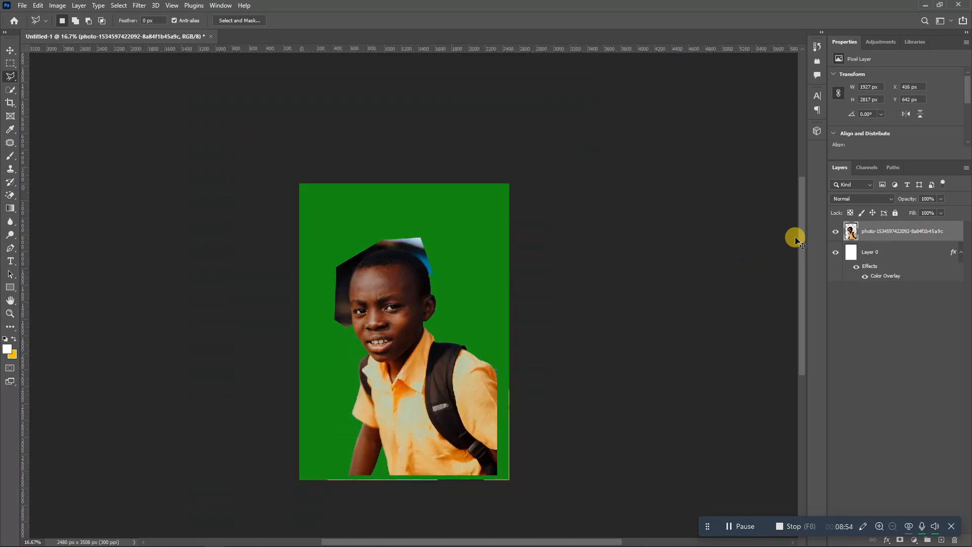
key(ctrl+plus)
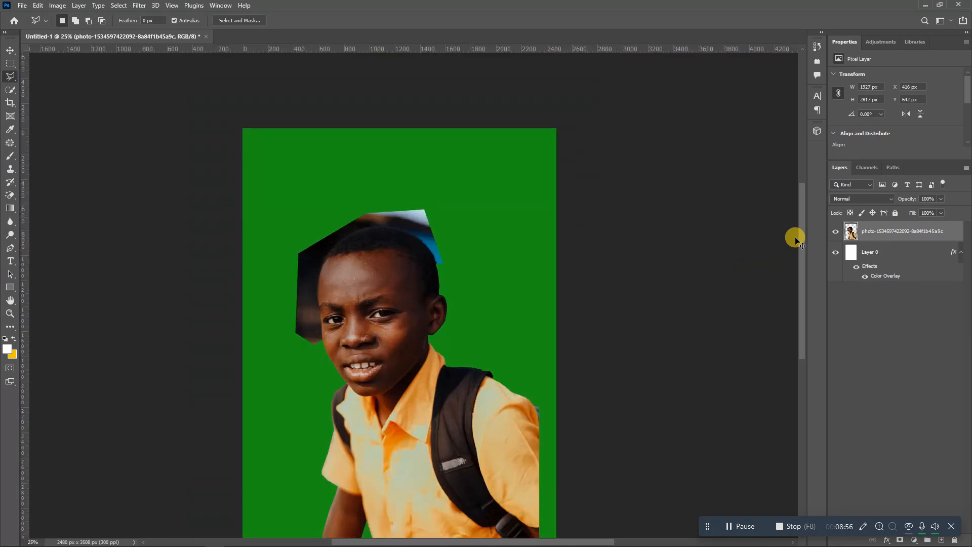
key(ctrl+plus)
key(ctrl+plus)
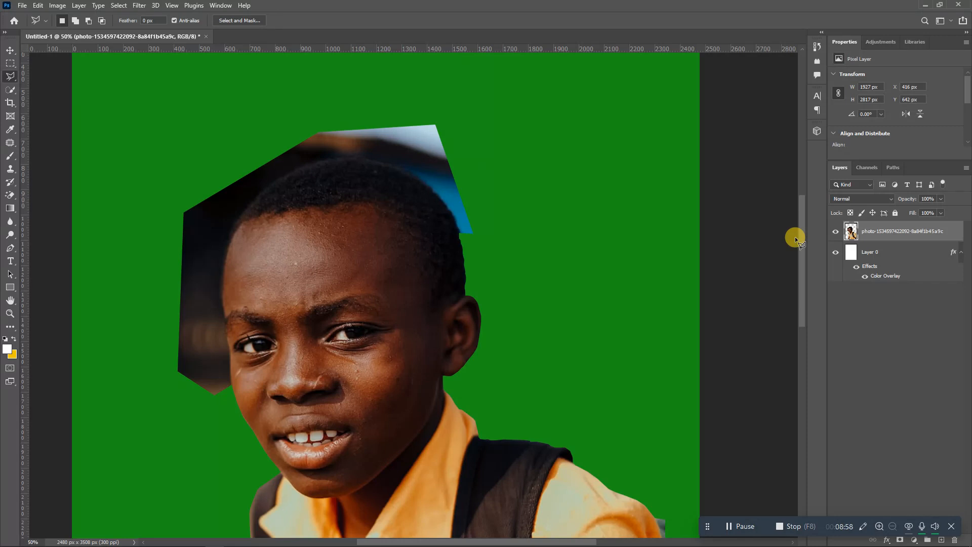
Trace the upper cheek, forehead and hair edge around the head with the Polygonal Lasso, close it through the green area, delete the background and deselect
click(10, 314)
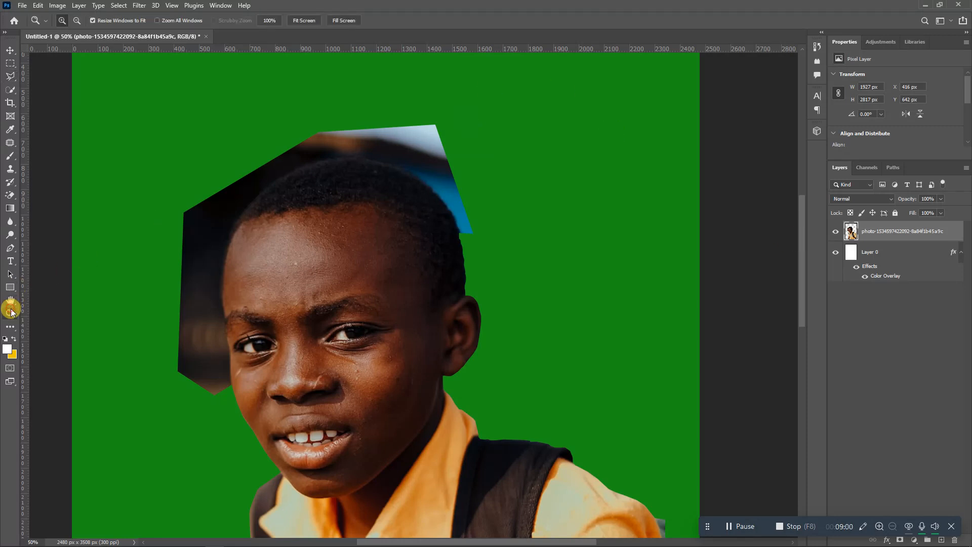
drag(219, 392, 225, 390)
click(242, 385)
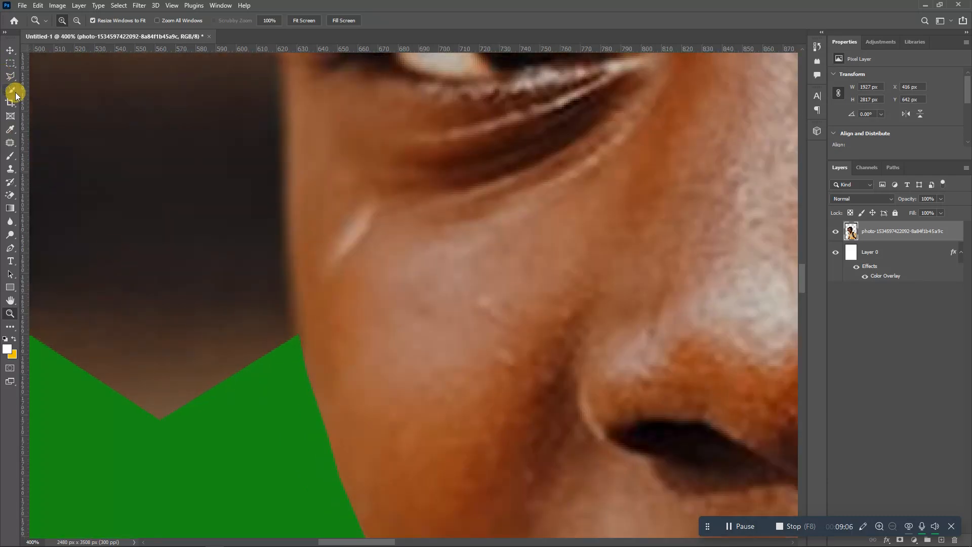
click(11, 76)
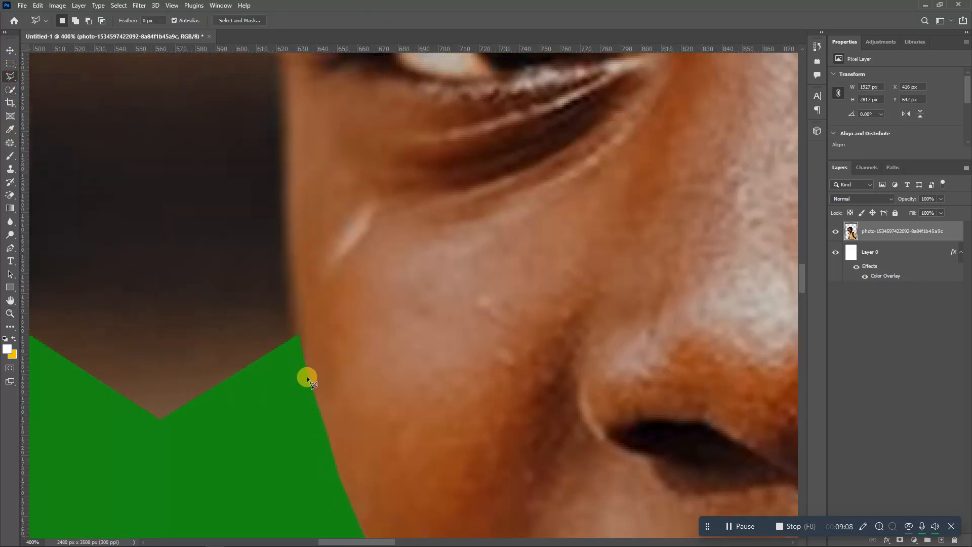
drag(299, 329, 287, 219)
mouse_move(284, 89)
mouse_down()
mouse_move(279, 60)
mouse_move(259, 51)
mouse_move(282, 134)
mouse_move(270, 134)
mouse_up()
mouse_move(264, 92)
mouse_down()
mouse_move(253, 50)
mouse_move(232, 39)
mouse_move(256, 134)
mouse_up()
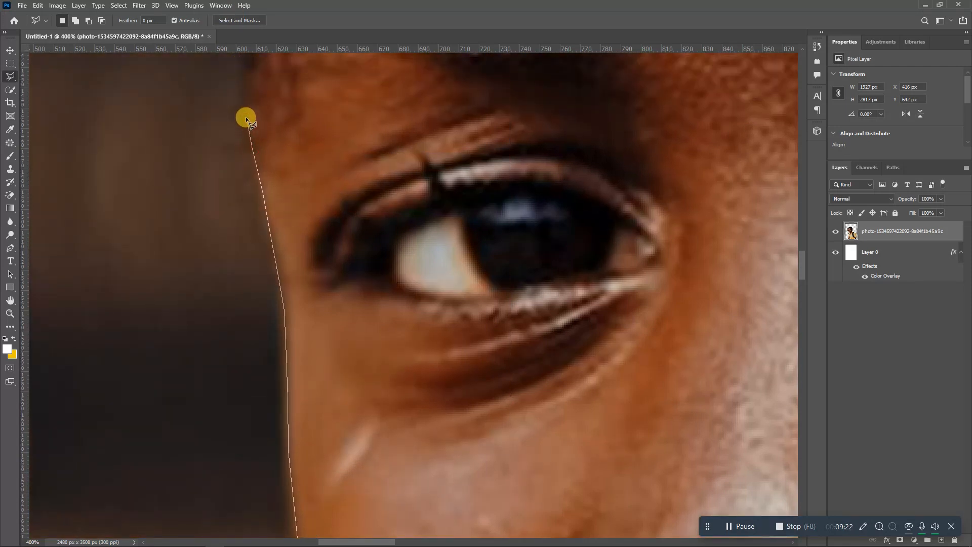
mouse_move(244, 80)
mouse_down()
mouse_move(229, 47)
mouse_move(243, 112)
mouse_move(233, 134)
mouse_up()
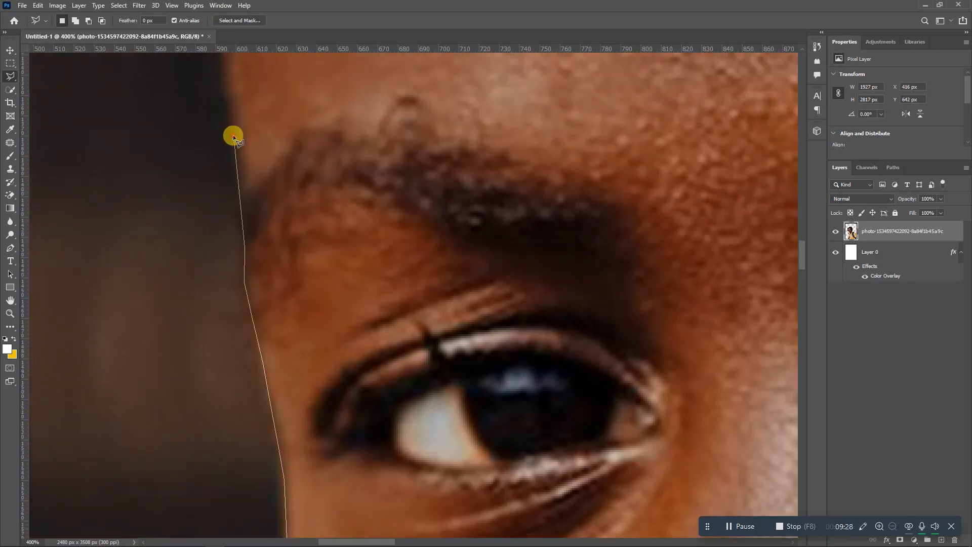
scroll(232, 135, down, 2)
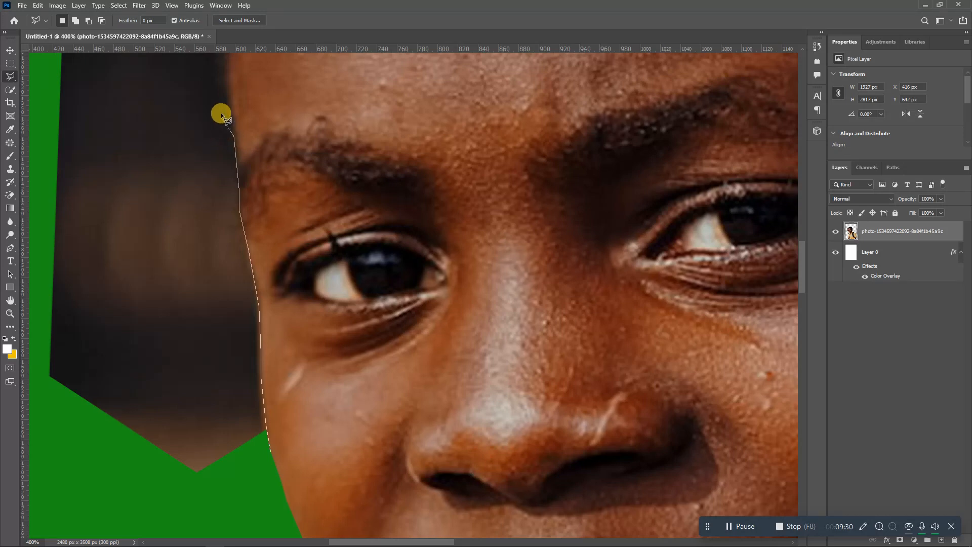
click(214, 74)
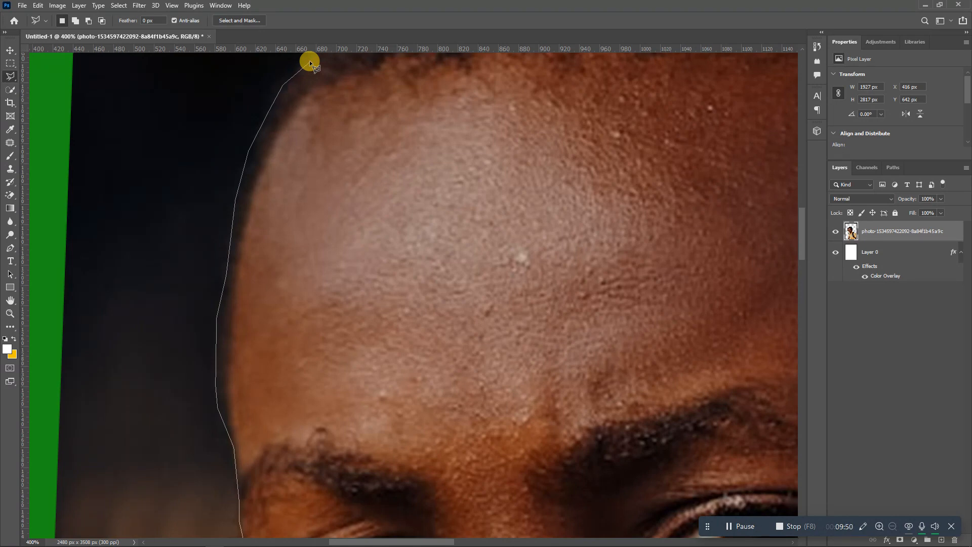
scroll(309, 60, down, 4)
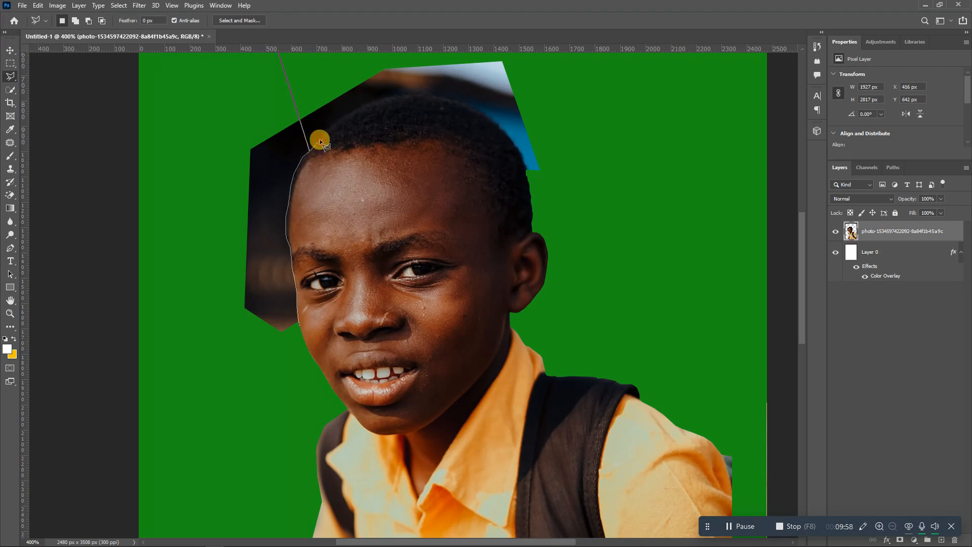
click(335, 123)
scroll(564, 180, down, 3)
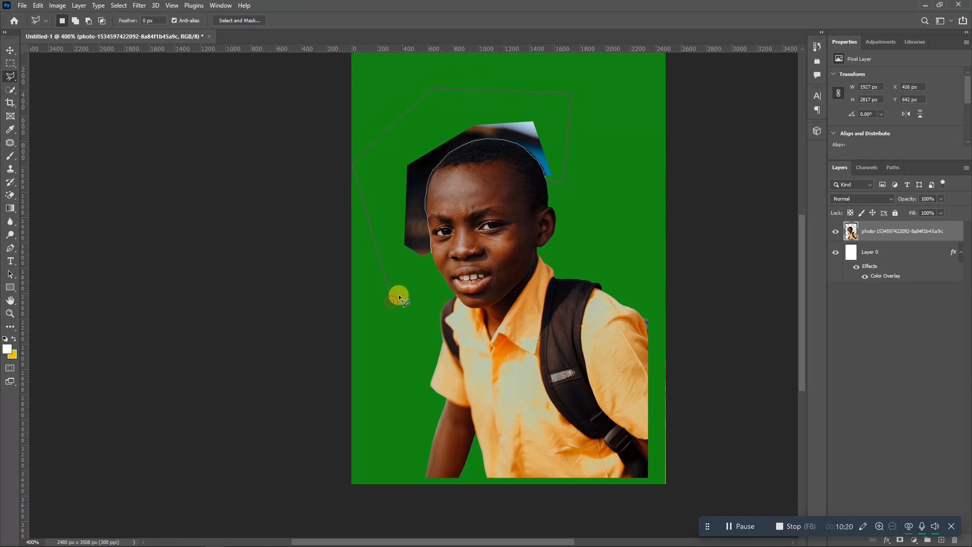
click(433, 252)
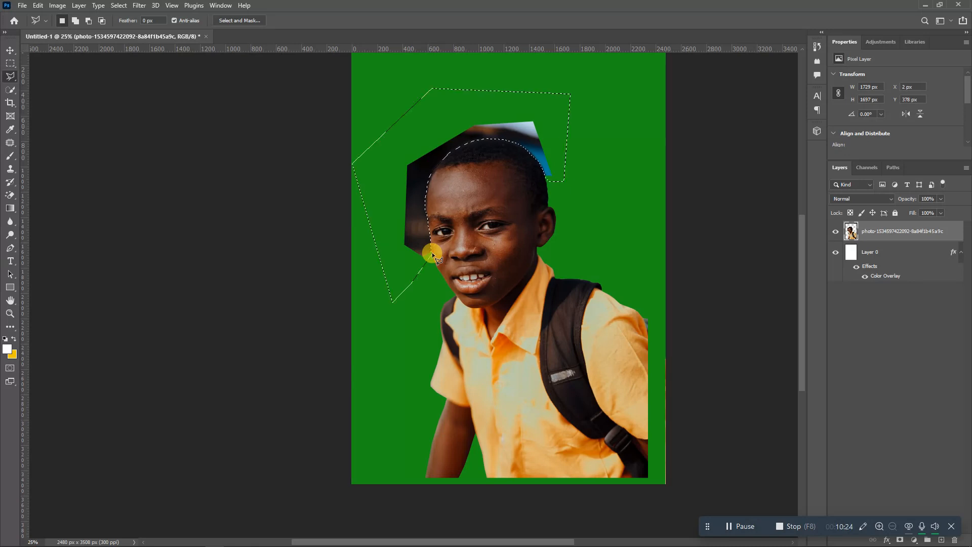
key(Delete)
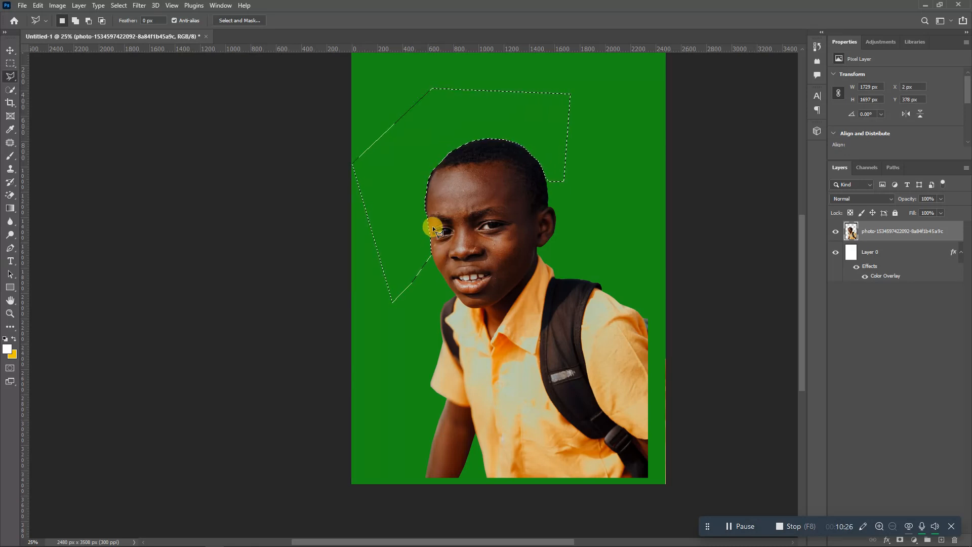
right_click(405, 179)
click(408, 183)
Outline the leftover background patch beside the outer shoulder with the Polygonal Lasso, delete it and deselect
click(10, 314)
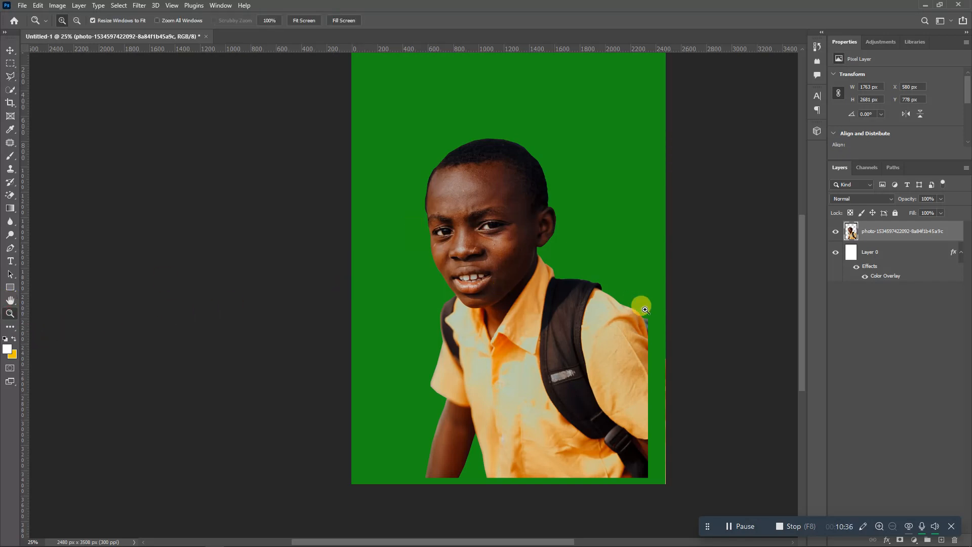
mouse_move(644, 309)
mouse_down()
mouse_move(649, 351)
mouse_move(644, 342)
mouse_up()
click(9, 74)
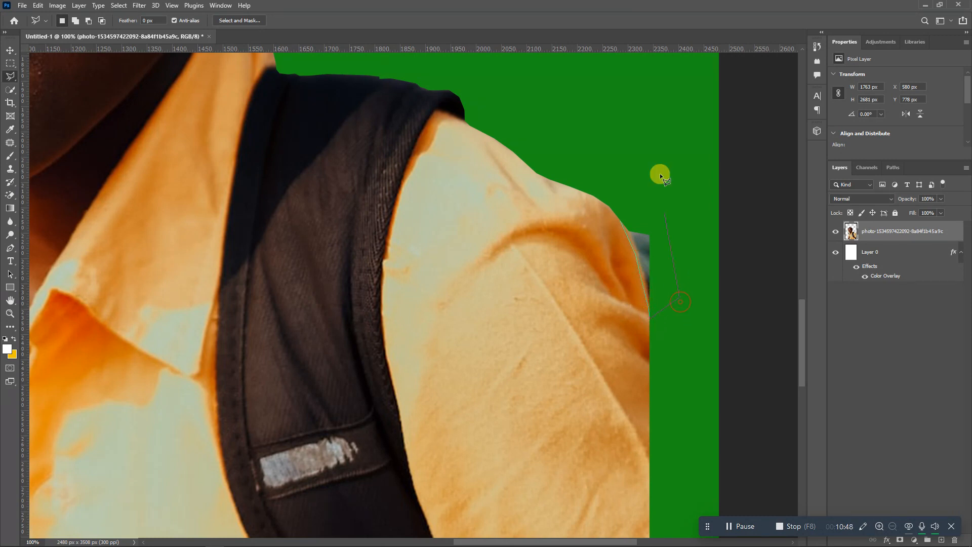
click(621, 220)
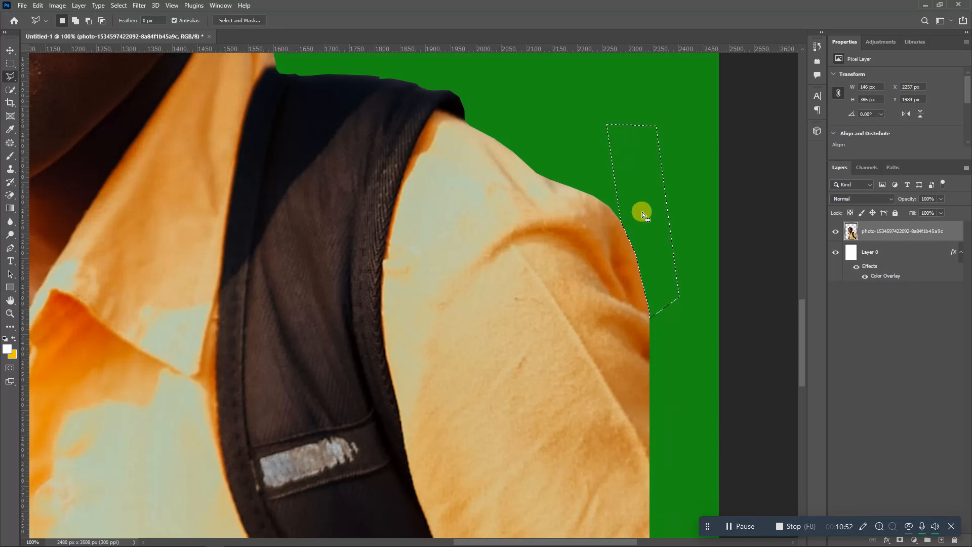
right_click(642, 211)
click(645, 225)
right_click(646, 228)
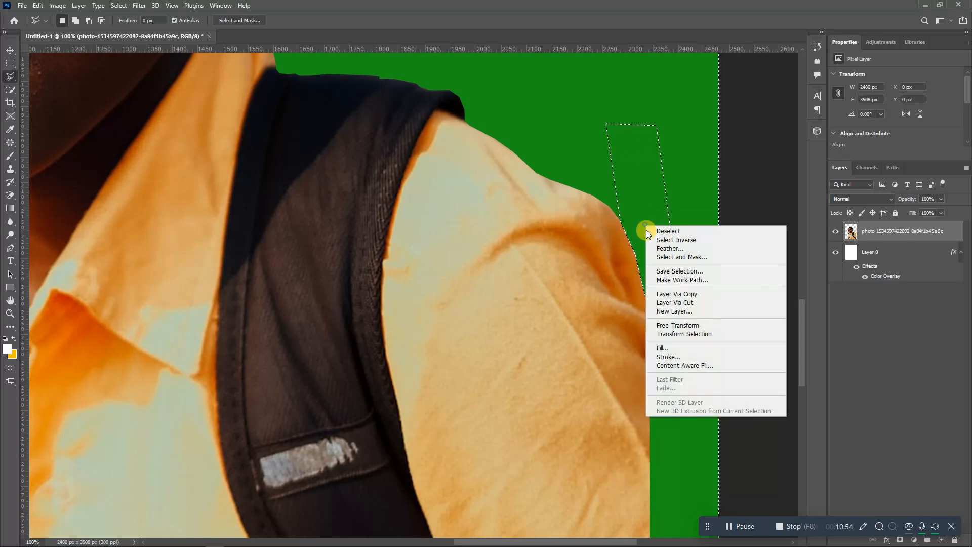
click(657, 231)
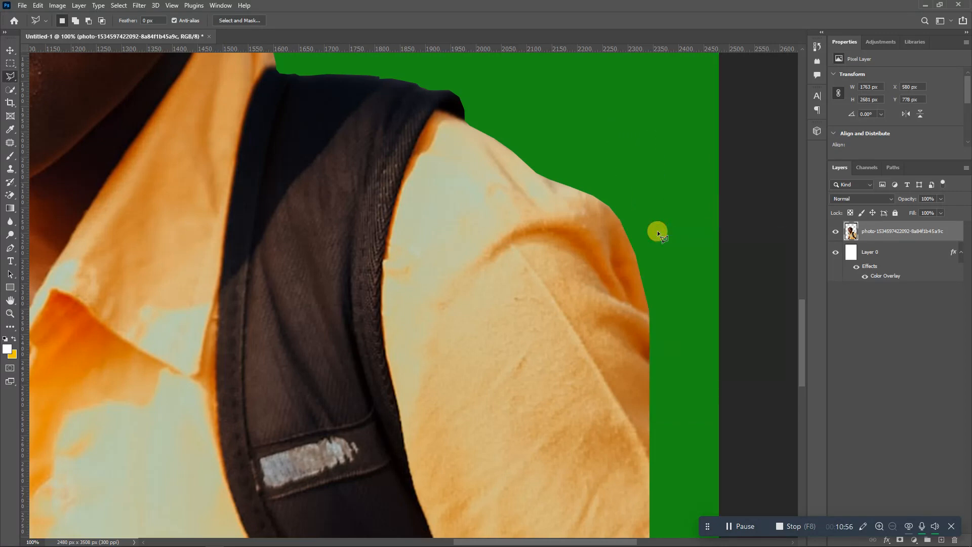
Move the boy cutout down and right until his shoulder and lower body run past the canvas edges
key(ctrl+minus)
key(ctrl+minus)
key(ctrl+minus)
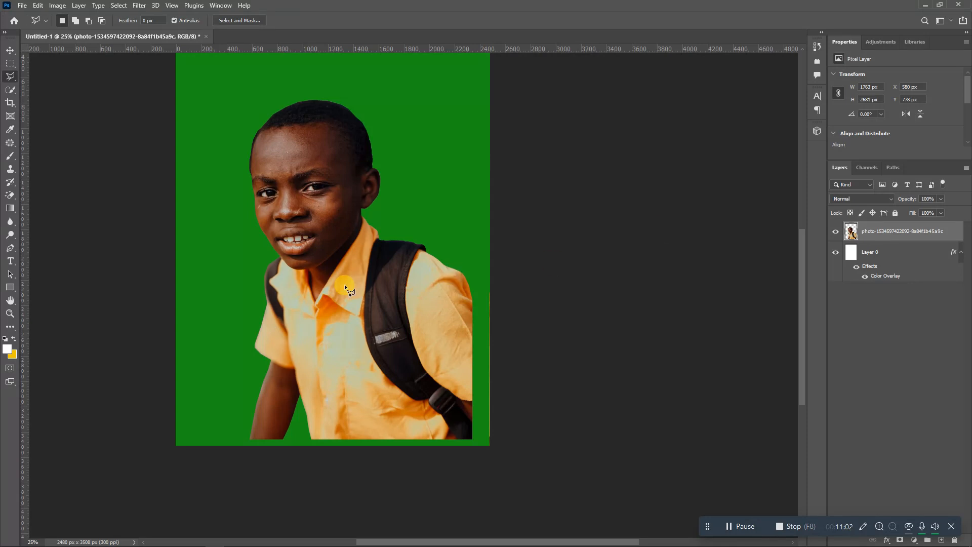
click(10, 50)
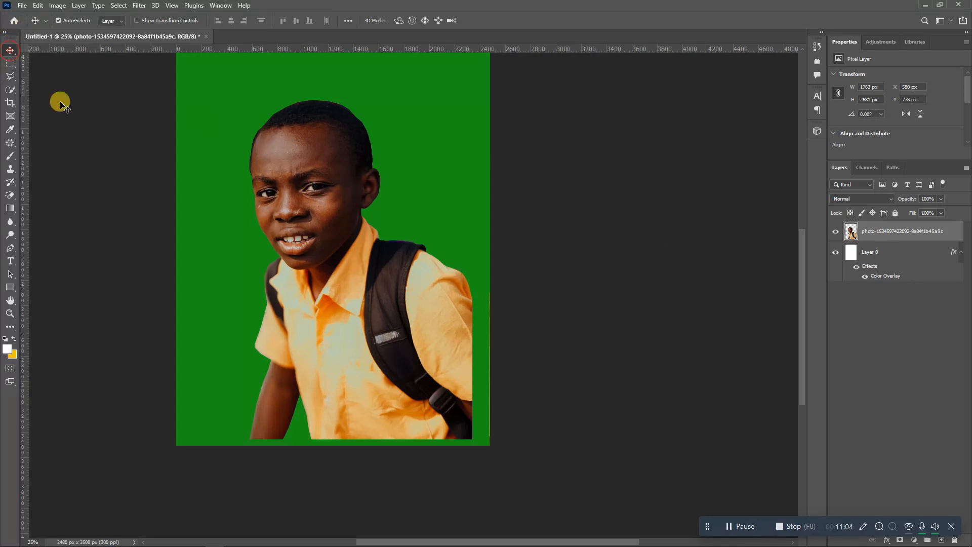
drag(307, 234, 342, 261)
Change the Color Overlay of Layer 0 to the dark brown #23191a sampled from the backpack strap
click(906, 254)
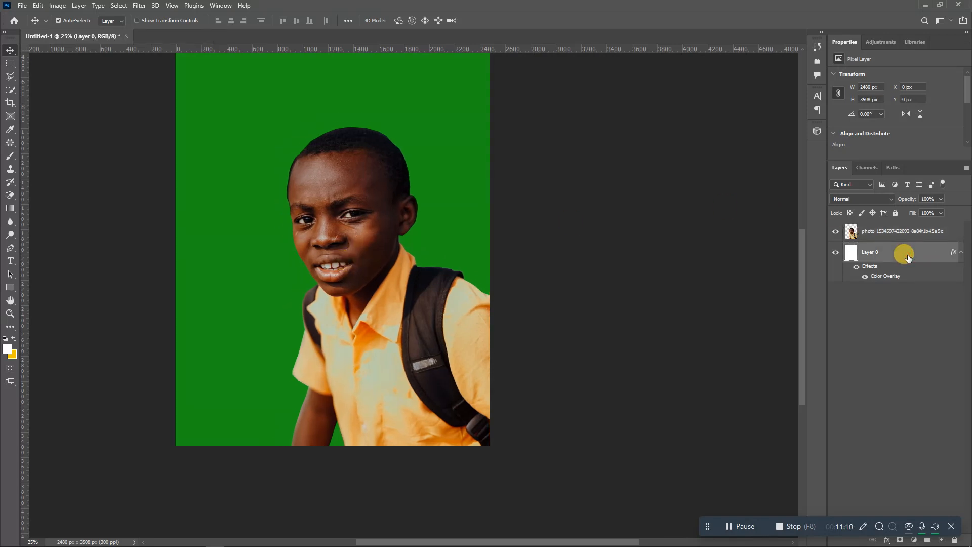
double_click(908, 257)
click(589, 396)
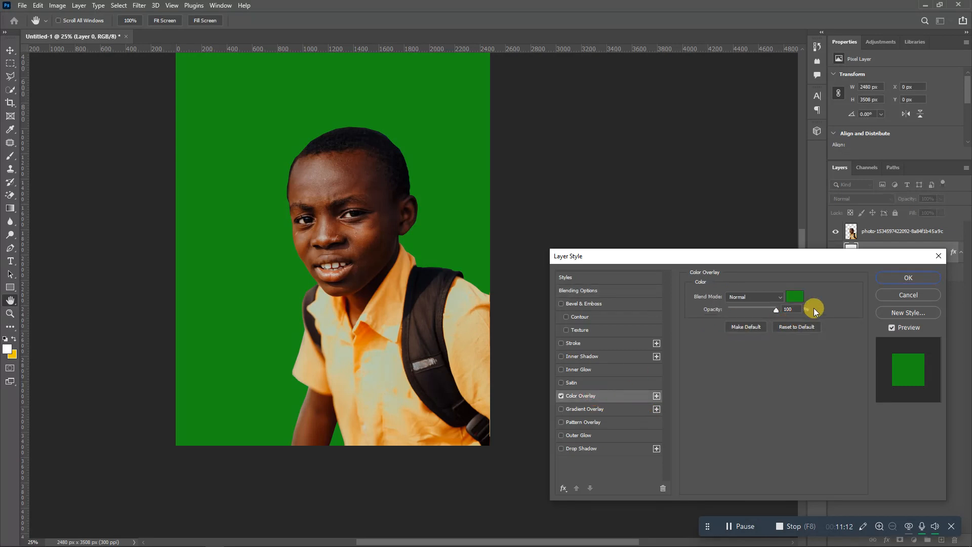
click(796, 297)
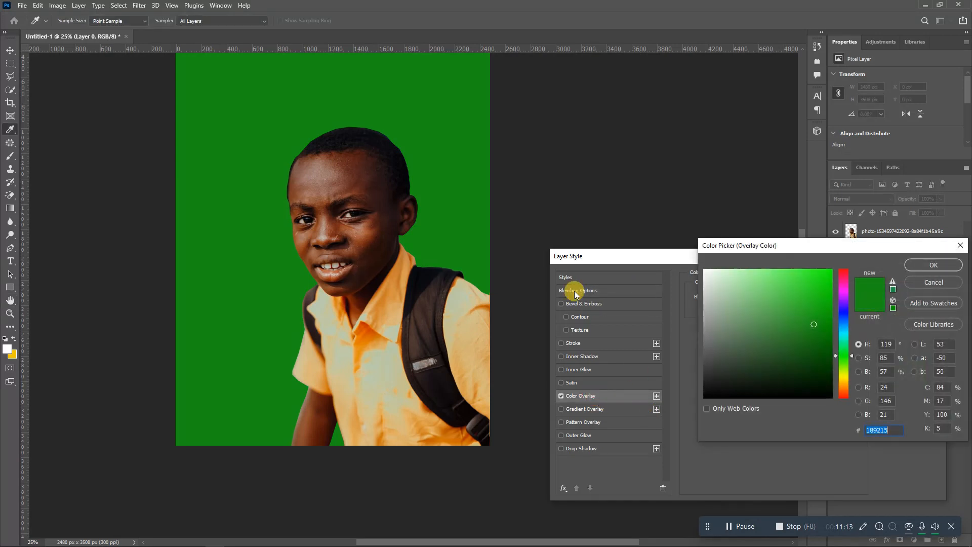
click(432, 331)
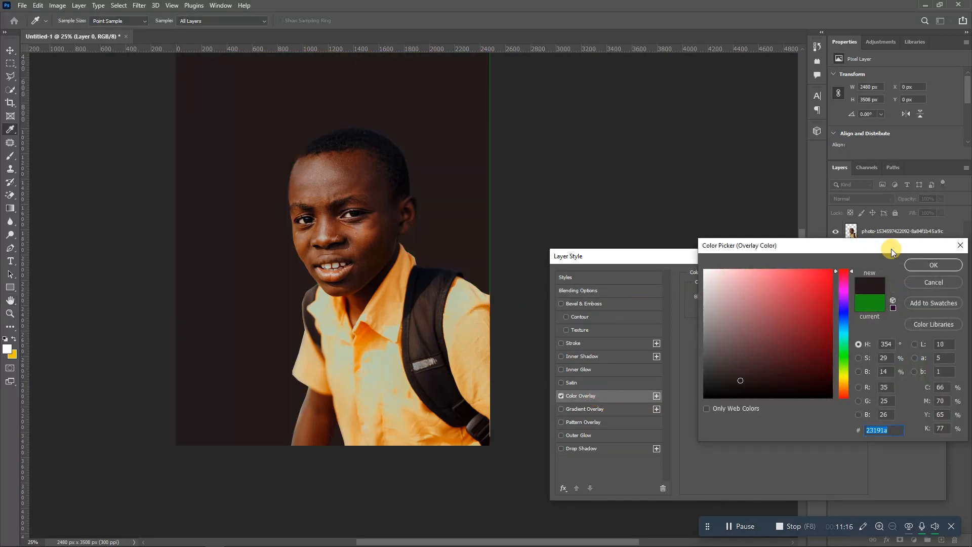
click(911, 263)
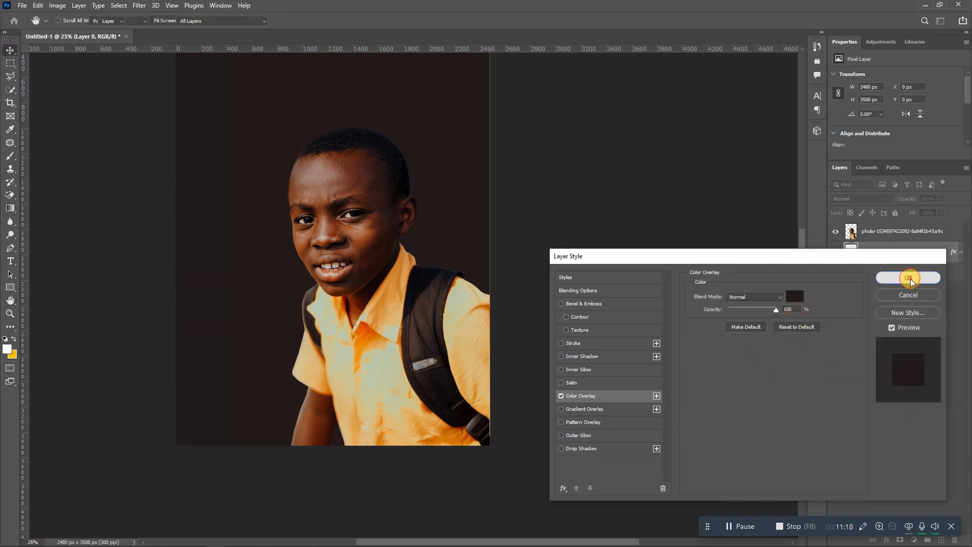
click(910, 278)
Add the white text "9 YEARS" in Avenir LT Std 95 Black at 30 pt above the boy's head
drag(801, 345, 801, 315)
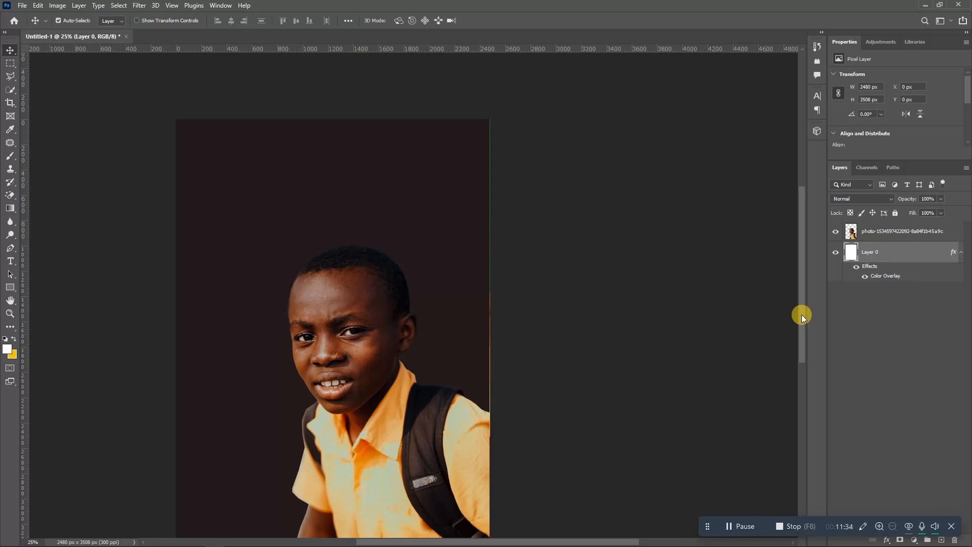
click(11, 261)
click(222, 204)
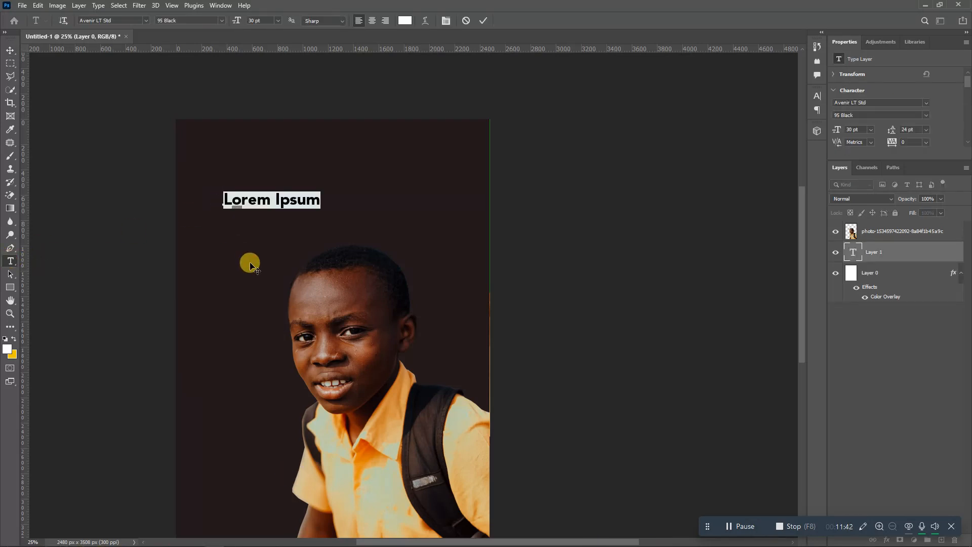
text(SRYE=)
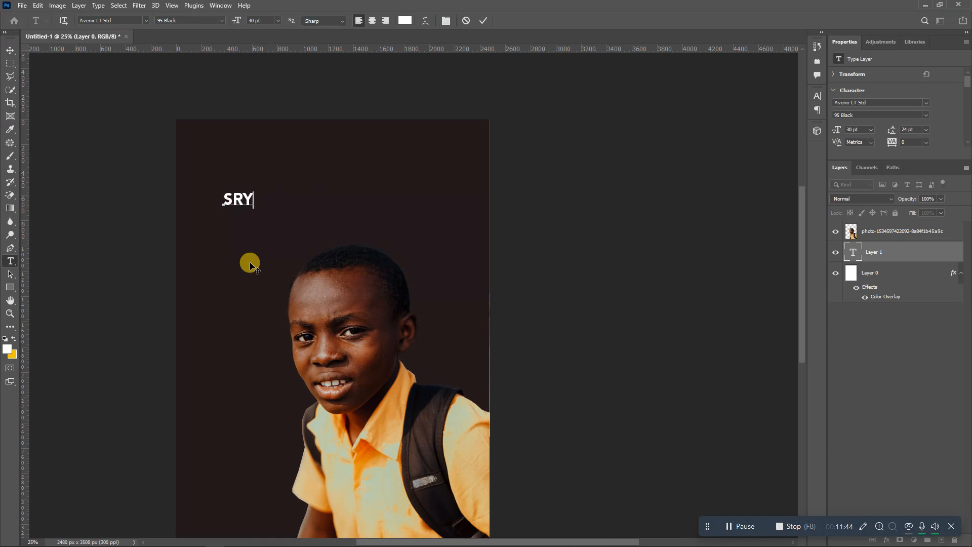
key(BackSpace)
key(BackSpace)
key(BackSpace)
key(BackSpace)
key(BackSpace)
text(9 YEARS)
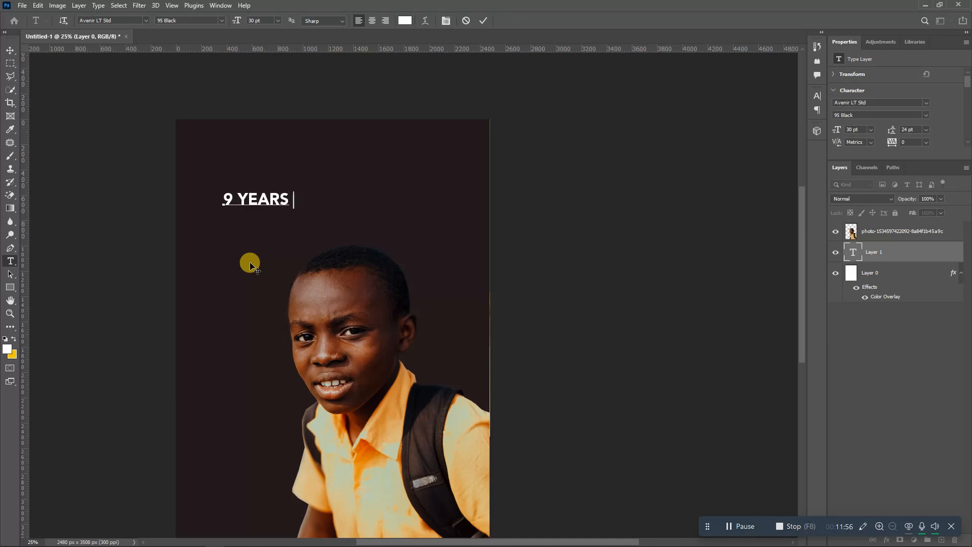
click(482, 20)
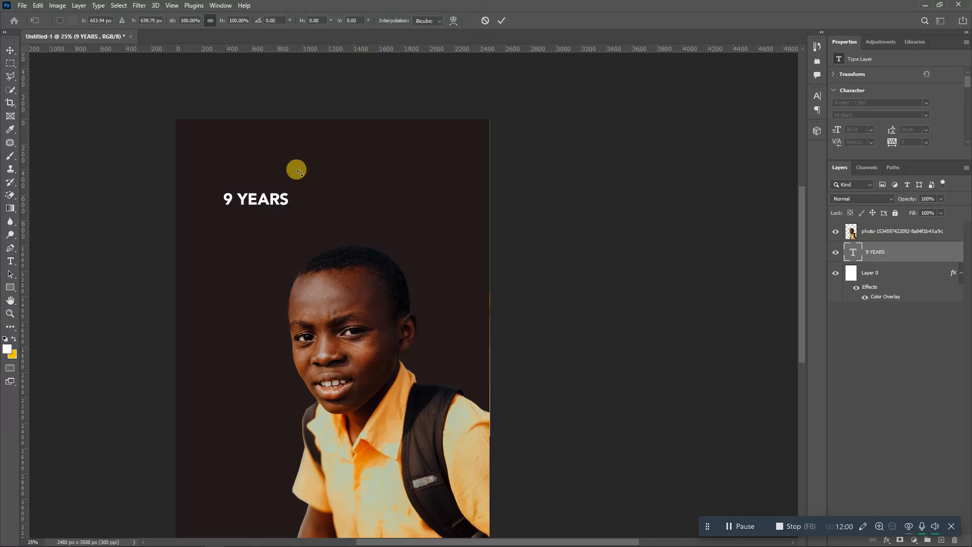
Scale the "9 YEARS" text to about 410% and place it across the canvas behind the top of the head
key(ctrl+t)
drag(316, 219, 472, 303)
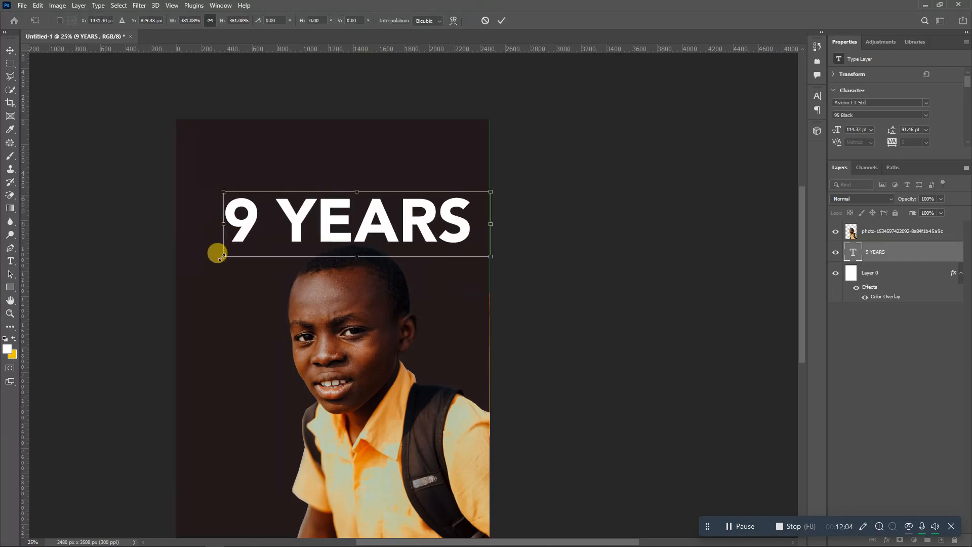
drag(219, 254, 198, 260)
drag(329, 232, 330, 243)
click(500, 21)
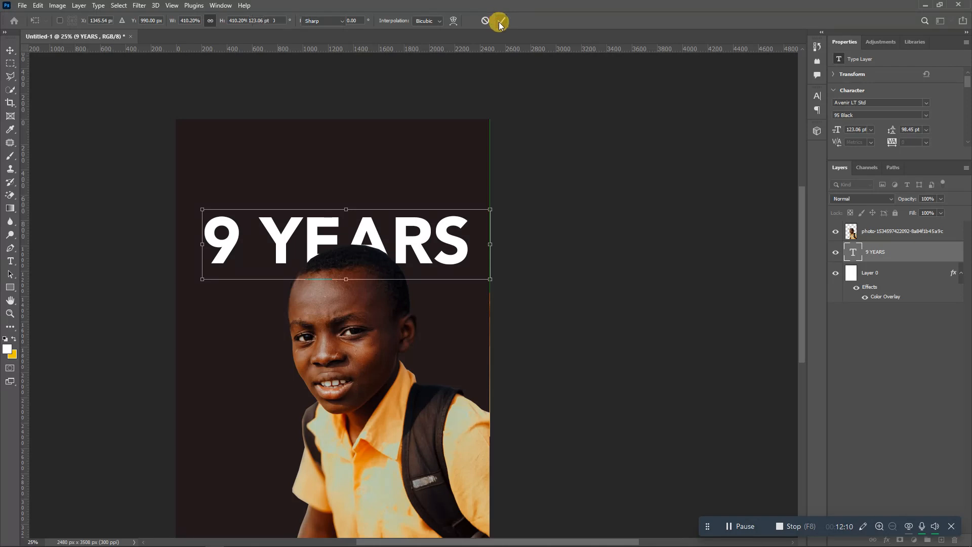
Set the tracking of the whole "9 YEARS" text to -100
click(399, 244)
key(ctrl+a)
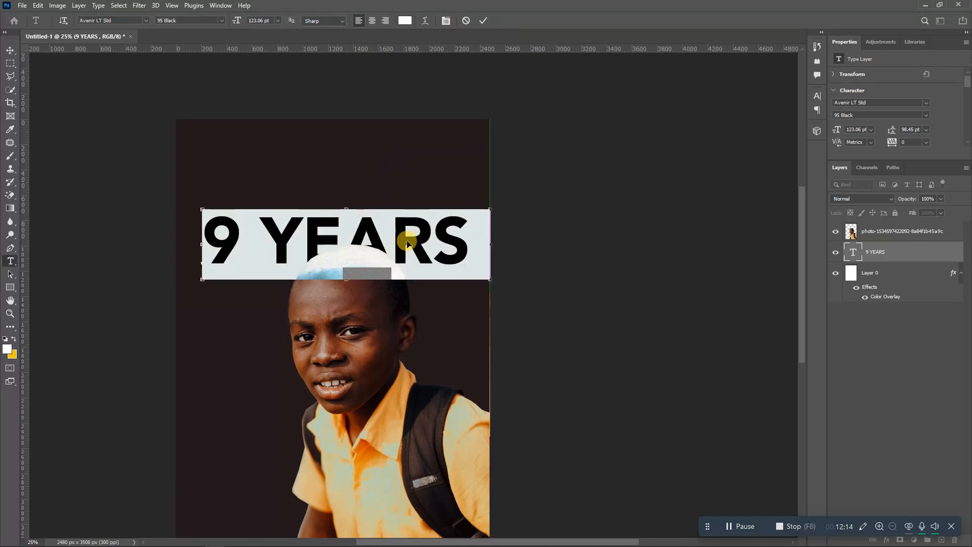
click(446, 21)
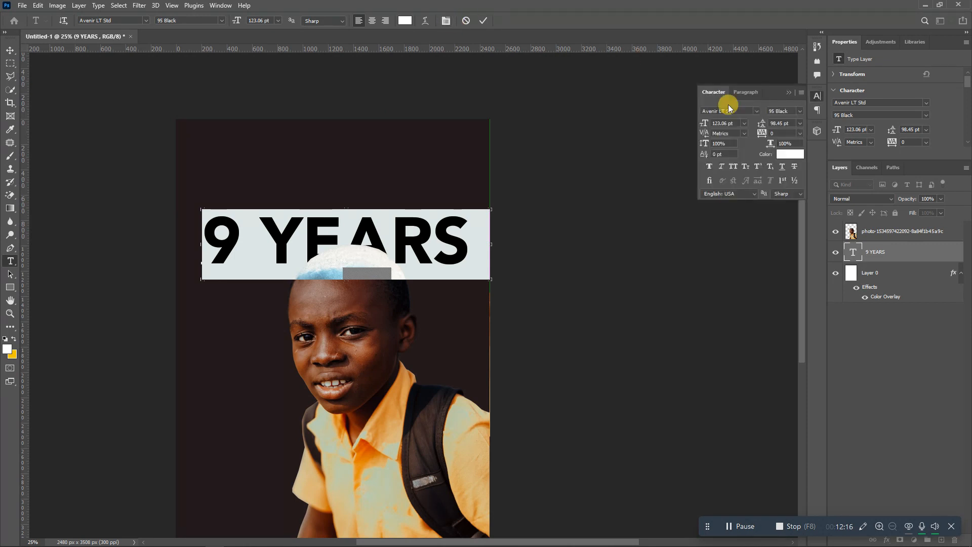
click(799, 133)
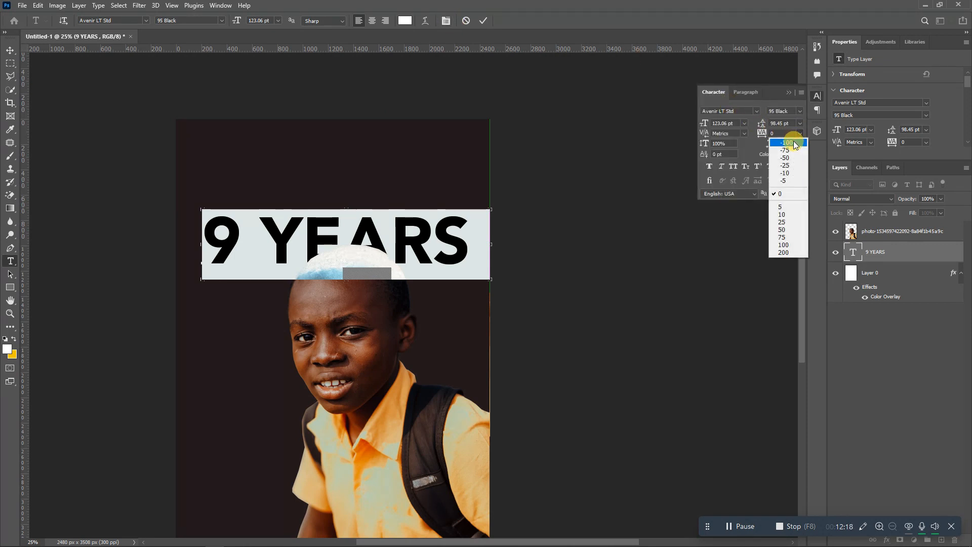
click(788, 142)
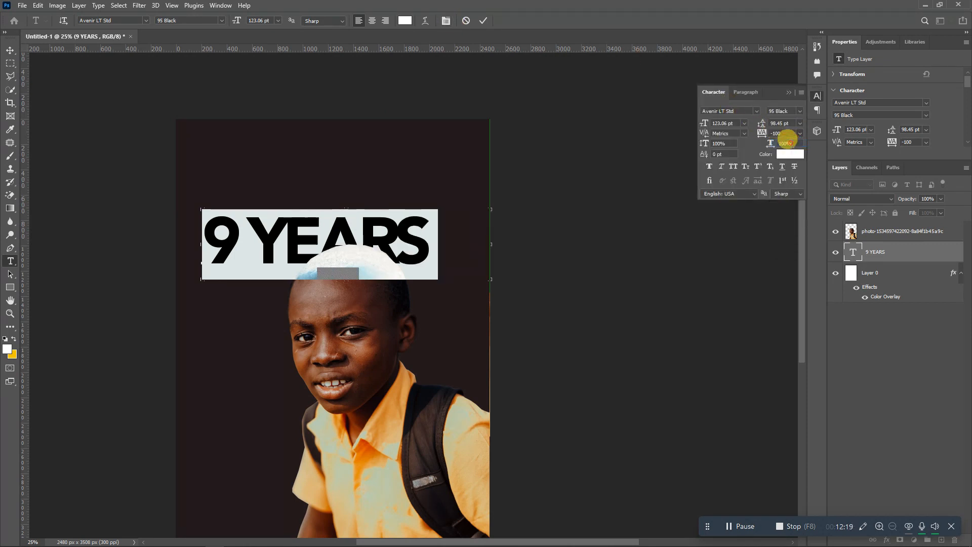
click(478, 20)
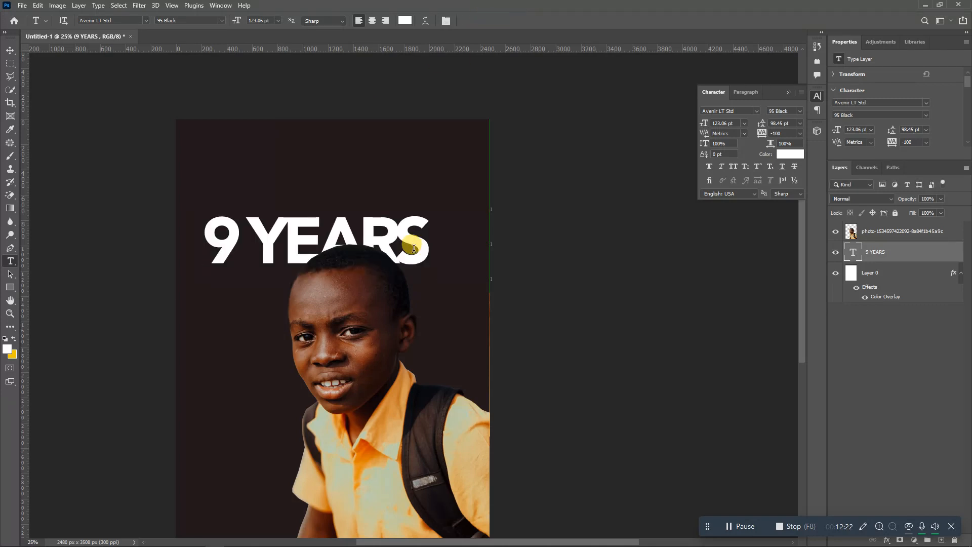
Add the text "Basic Education" at 30 pt beside the boy's face
click(200, 358)
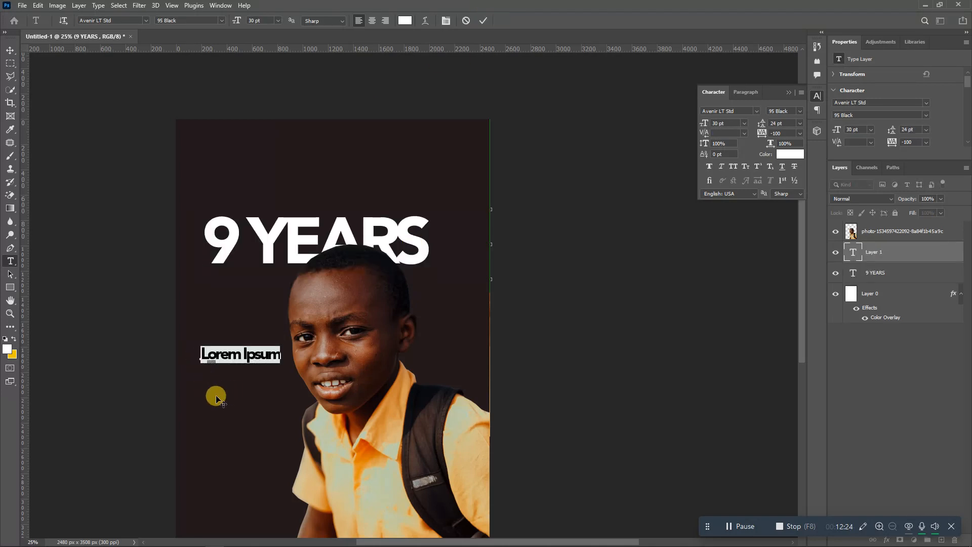
text(Bas)
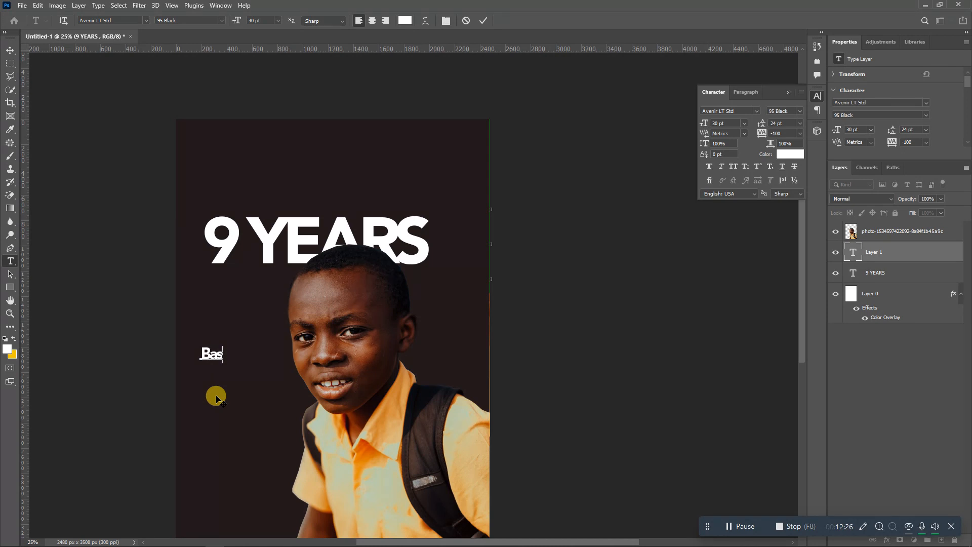
text(ic Education)
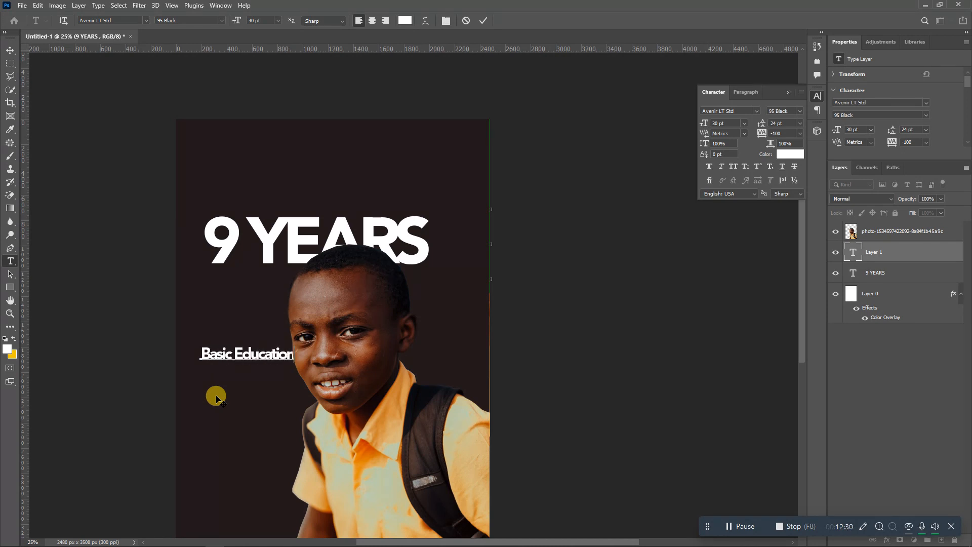
click(483, 21)
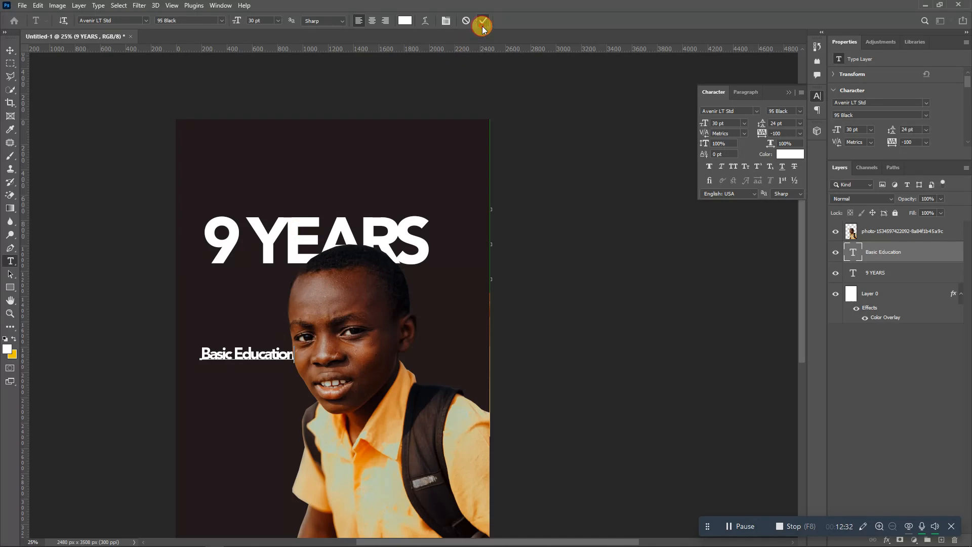
Enlarge the "9 YEARS" text to about 147 pt and move it up clear of the boy's head
click(885, 274)
key(ctrl+t)
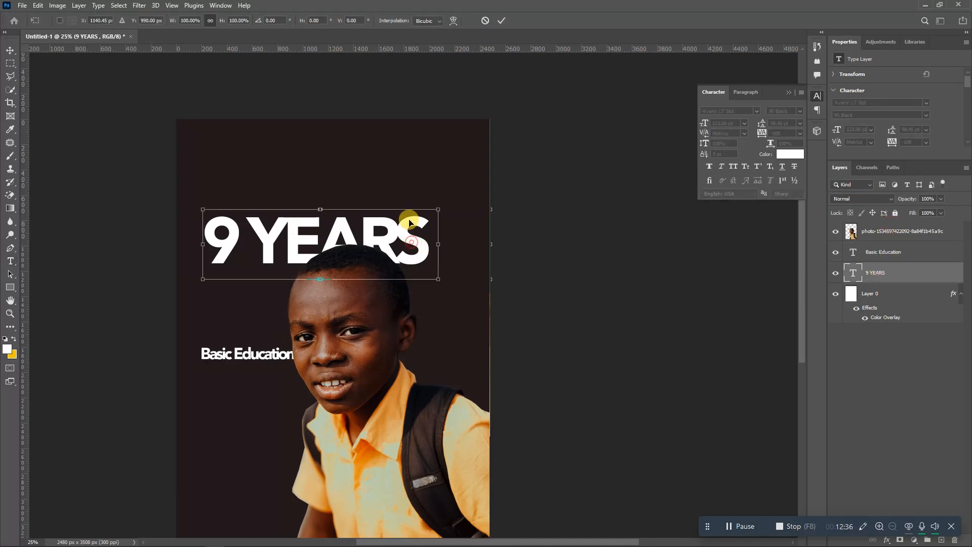
drag(408, 238, 408, 211)
drag(434, 253, 479, 252)
drag(402, 218, 405, 198)
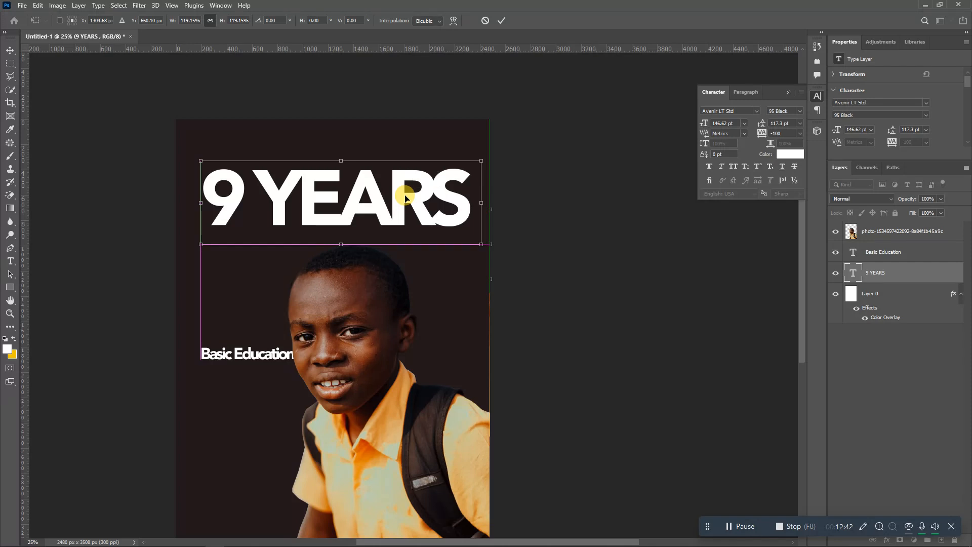
key(Return)
Enlarge "Basic Education" to about 33 pt and place it directly beneath the start of "9 YEARS"
click(894, 257)
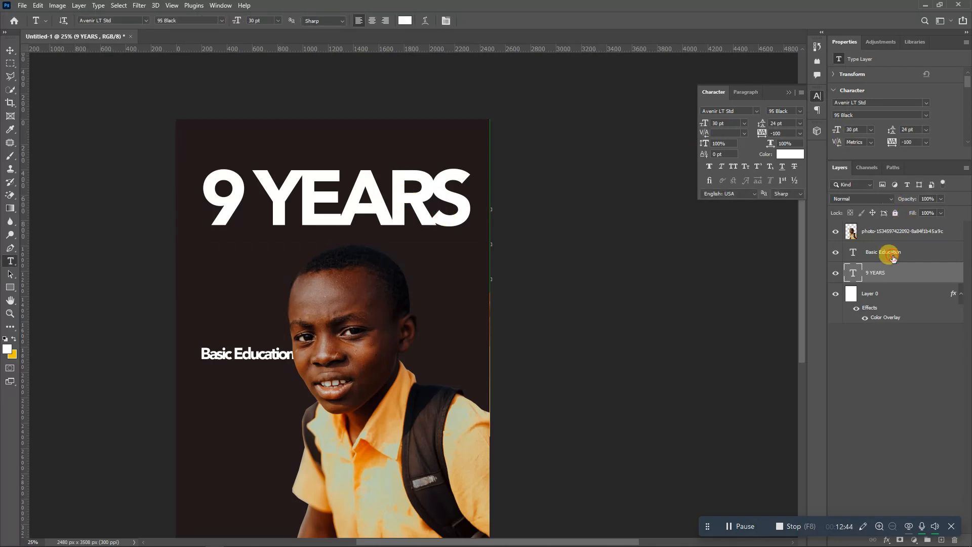
key(ctrl+t)
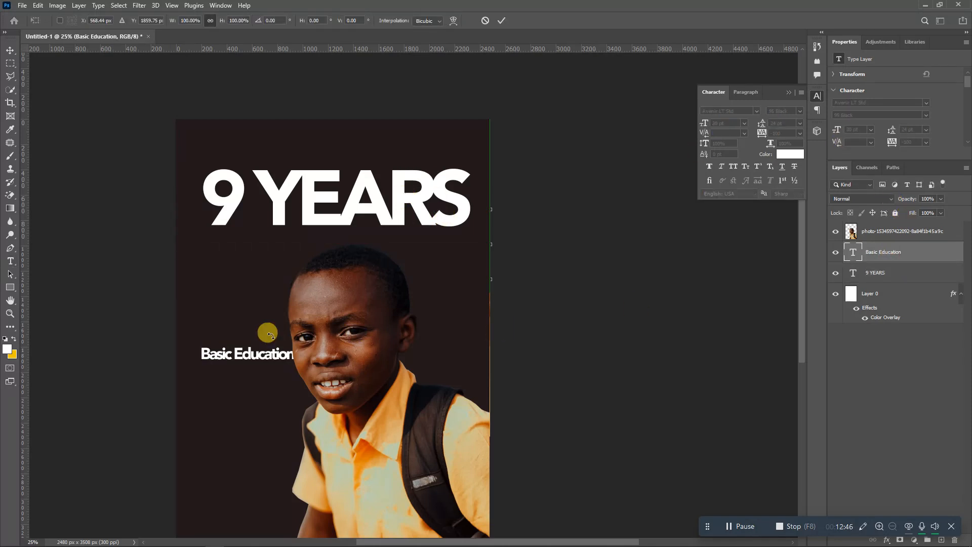
drag(267, 359, 299, 247)
key(Return)
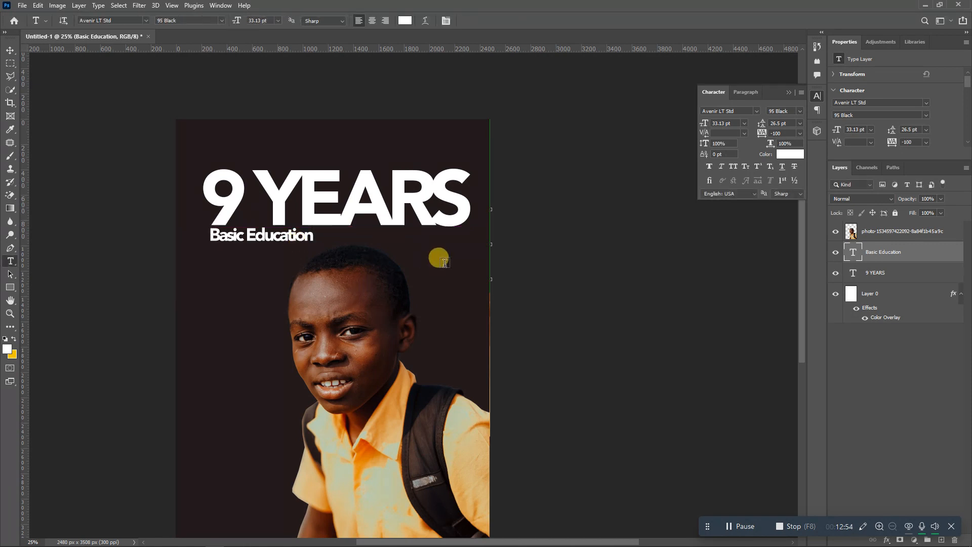
Set the tracking of the whole "Basic Education" text to -50
click(291, 231)
key(ctrl+a)
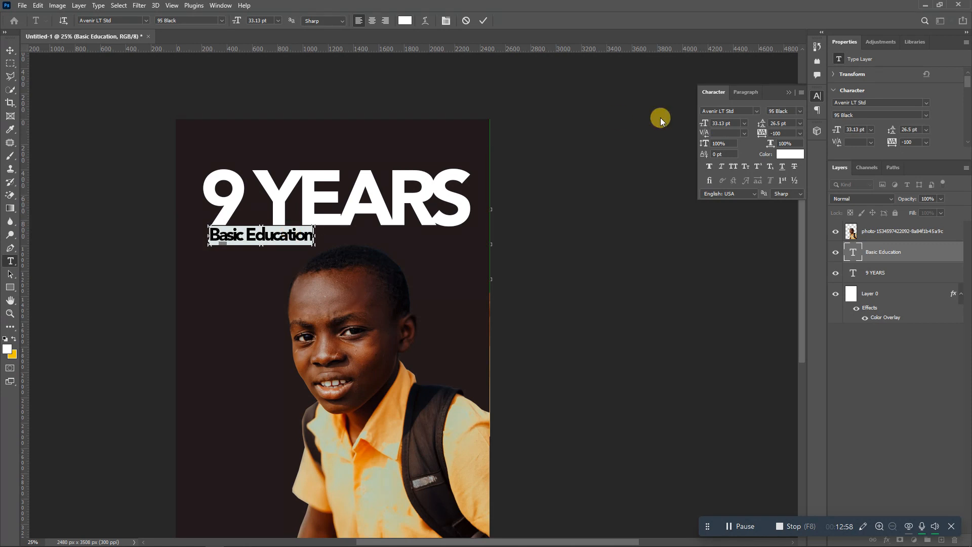
click(798, 133)
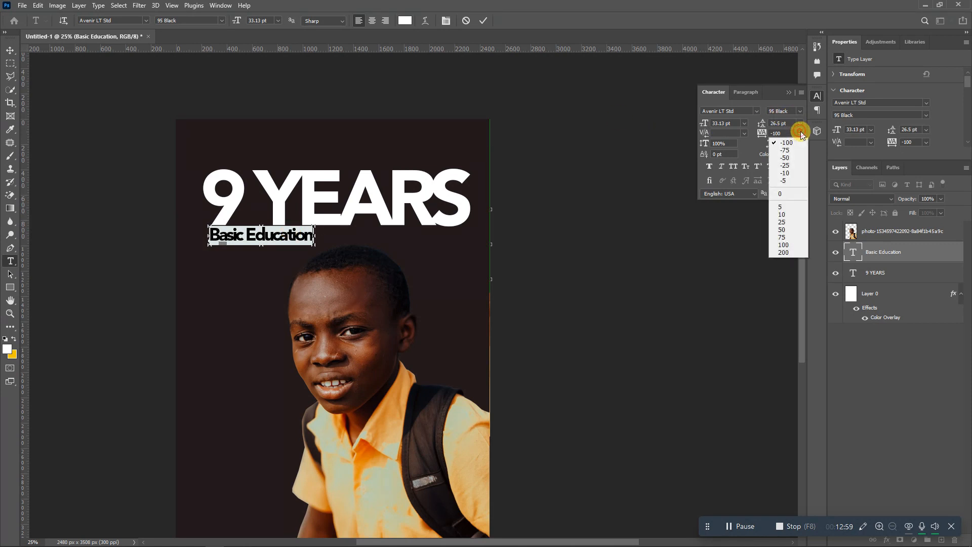
click(794, 159)
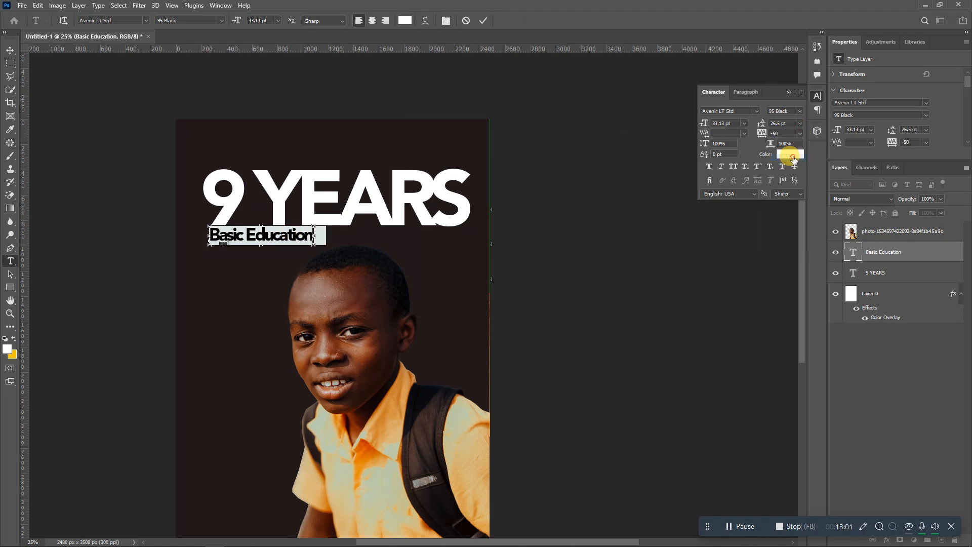
click(484, 21)
Apply a Color Overlay to the "Basic Education" text using the orange #d45803 sampled from the poster image
click(942, 251)
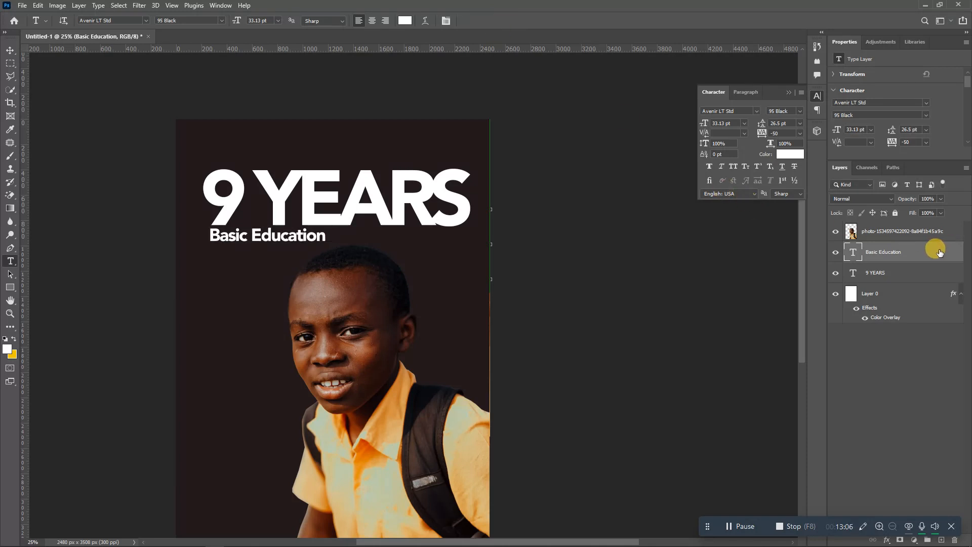
double_click(939, 252)
click(610, 395)
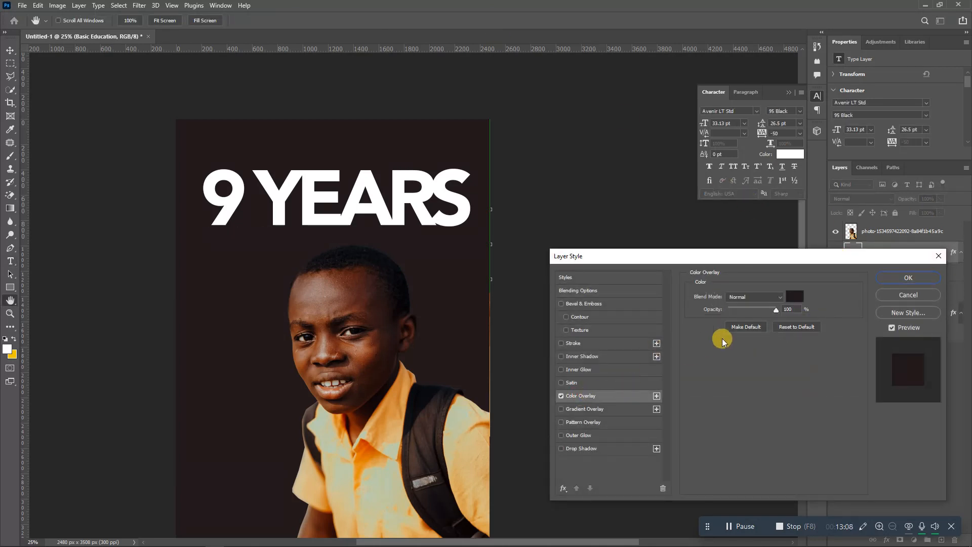
click(794, 296)
click(365, 445)
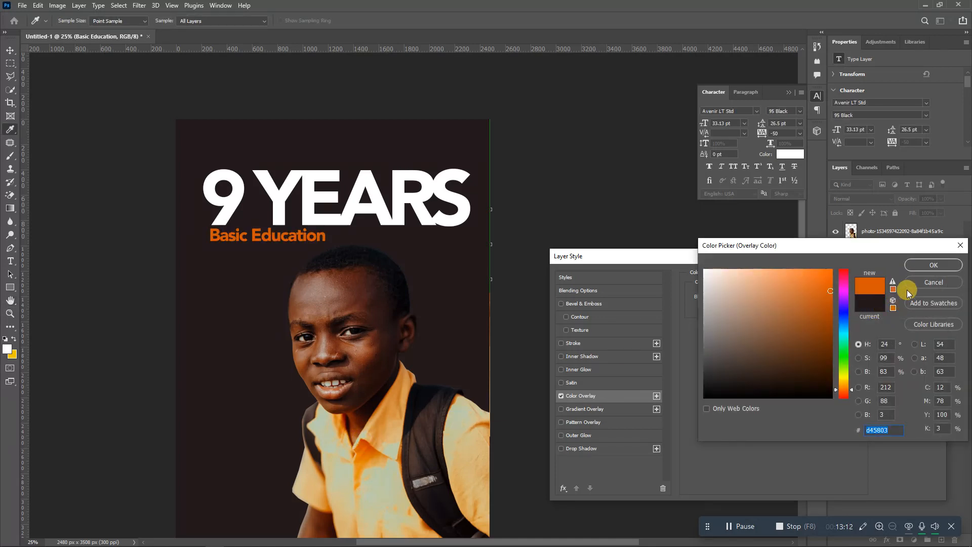
click(931, 264)
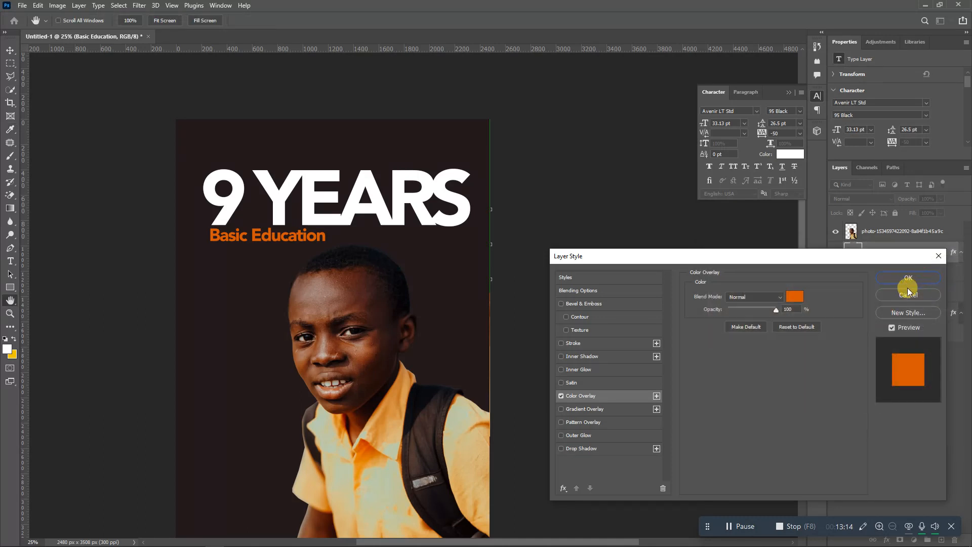
click(900, 275)
Draw a white circle about 1776 px in diameter with the Ellipse tool across the boy's torso
drag(801, 307, 807, 333)
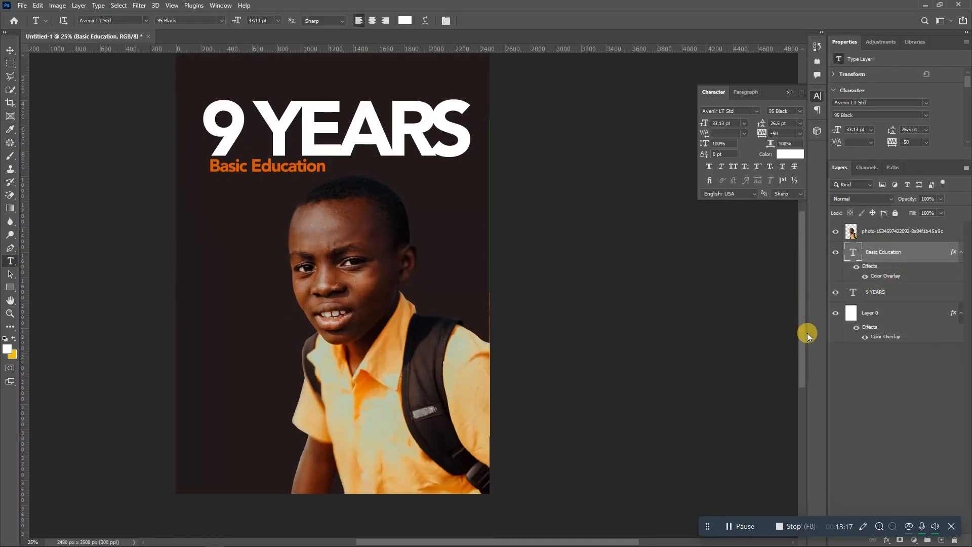
click(13, 287)
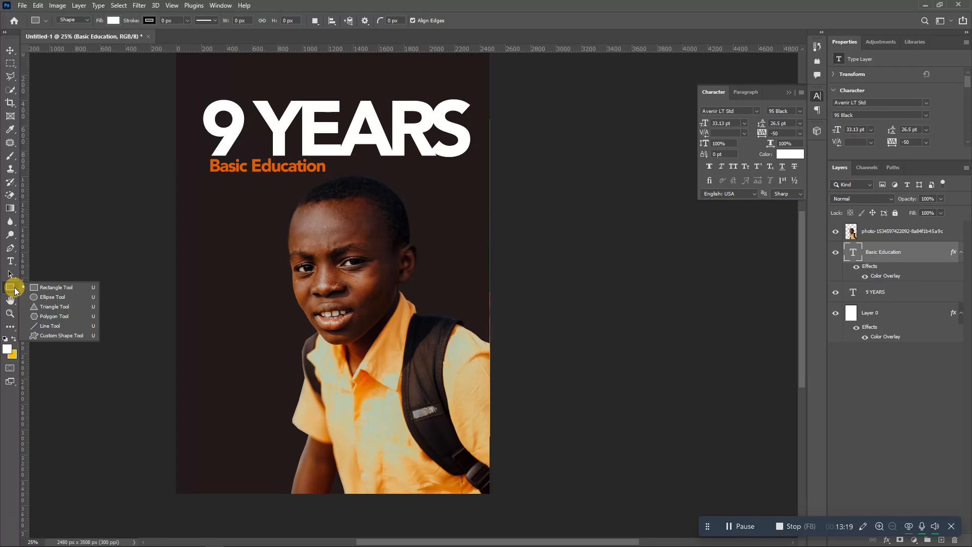
click(48, 297)
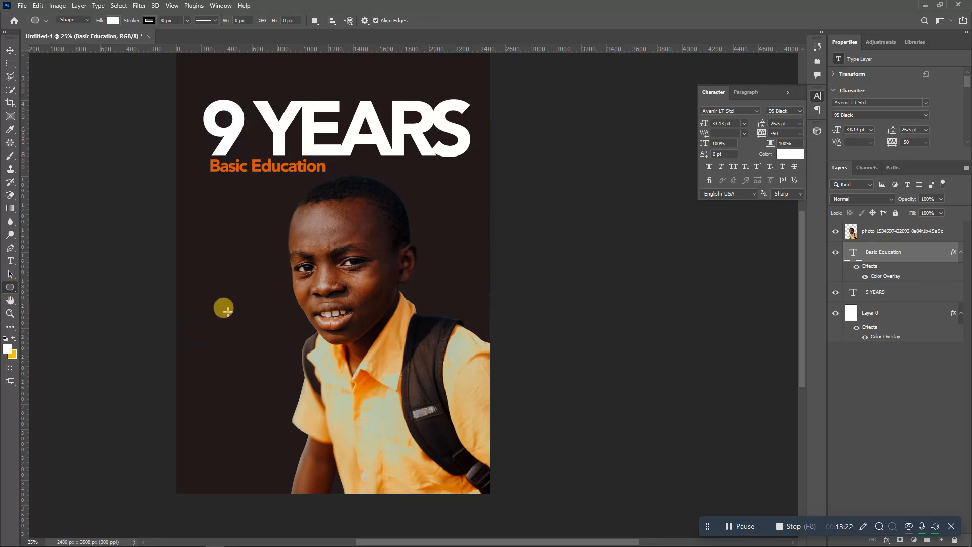
drag(227, 310, 445, 525)
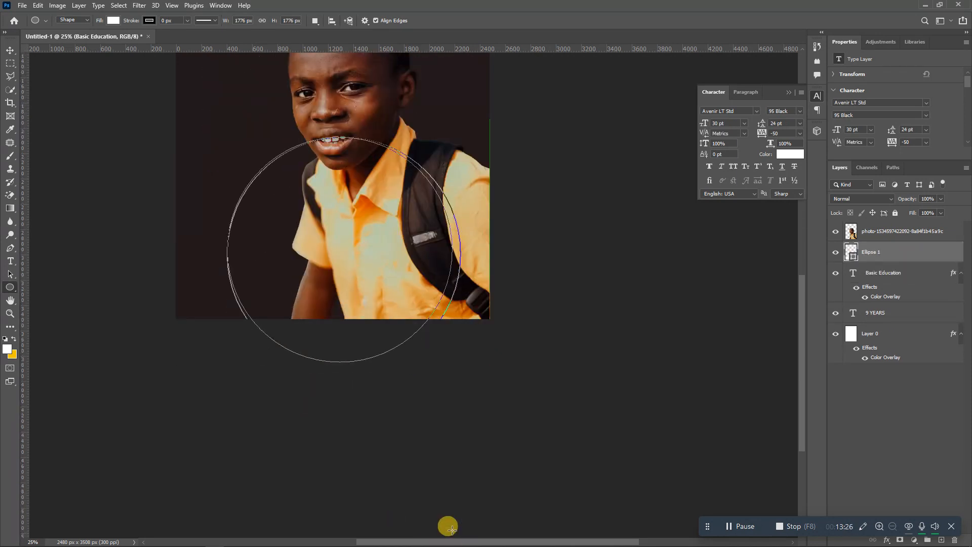
Move the white circle to the poster's lower-left corner and place its layer above the boy's photo
click(11, 50)
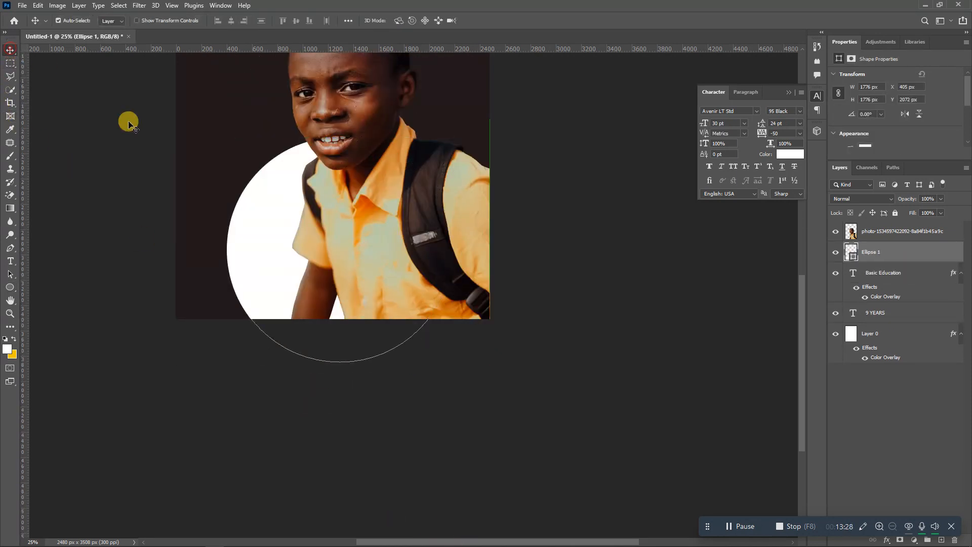
drag(256, 250, 175, 255)
mouse_move(173, 256)
mouse_down()
mouse_move(183, 243)
mouse_move(182, 269)
mouse_up()
key(ctrl+minus)
key(ctrl+minus)
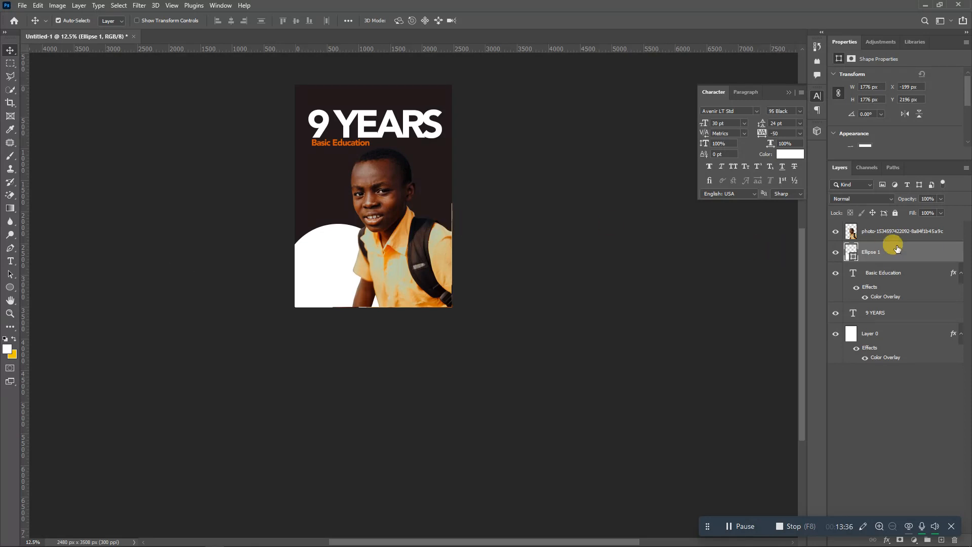
drag(894, 245, 892, 228)
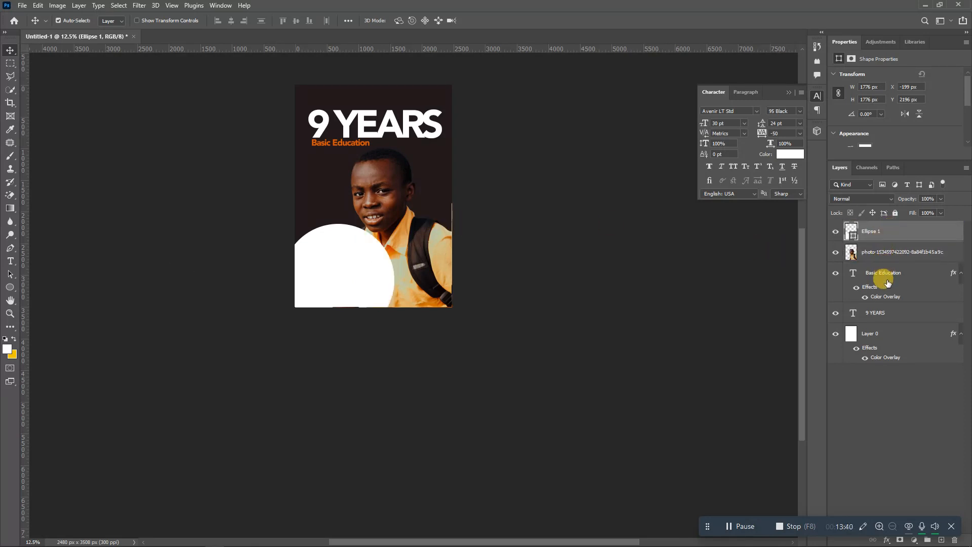
Enlarge the circle to about 2096 px and position it over the poster's lower-right part, running off the edges
drag(413, 273, 449, 268)
key(ctrl+t)
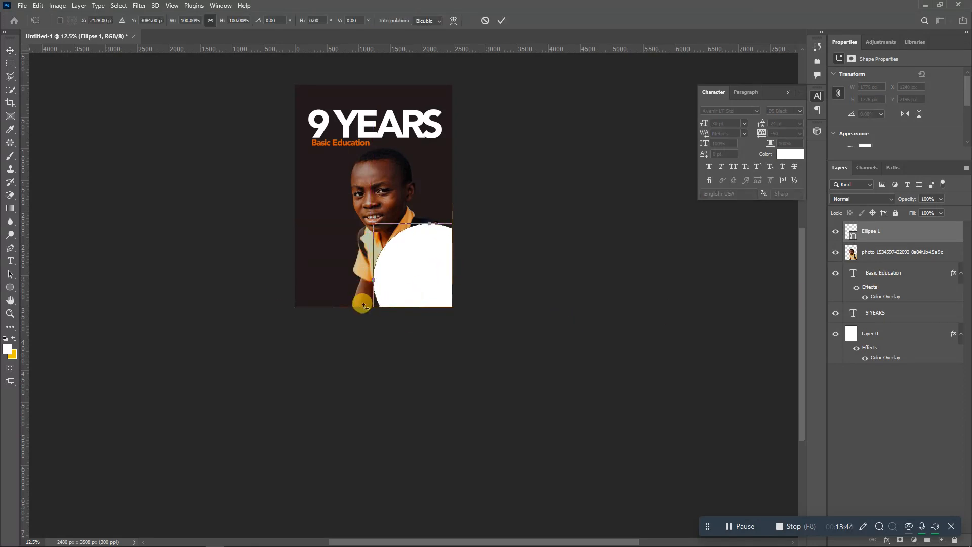
drag(371, 222, 330, 211)
drag(392, 256, 387, 289)
click(507, 20)
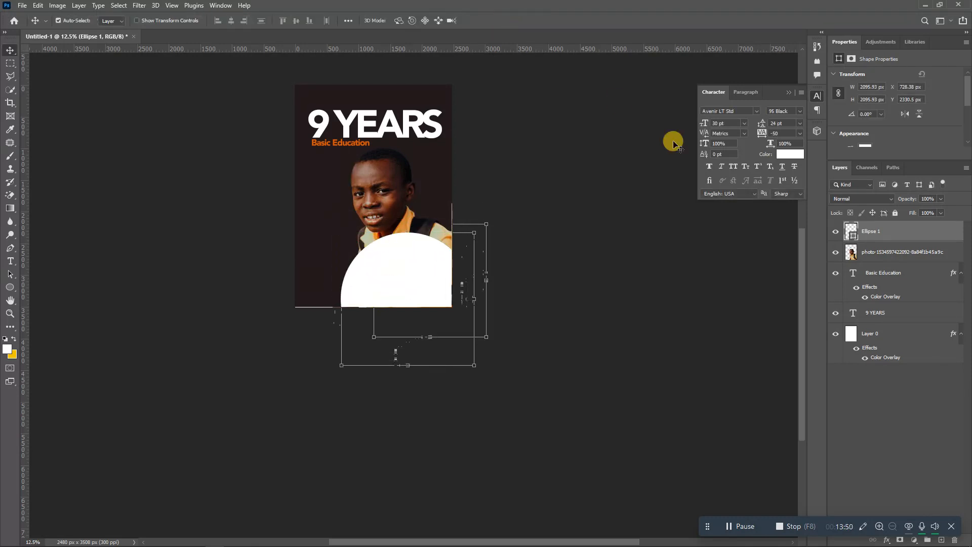
Apply an orange Color Overlay to the large circle
double_click(906, 236)
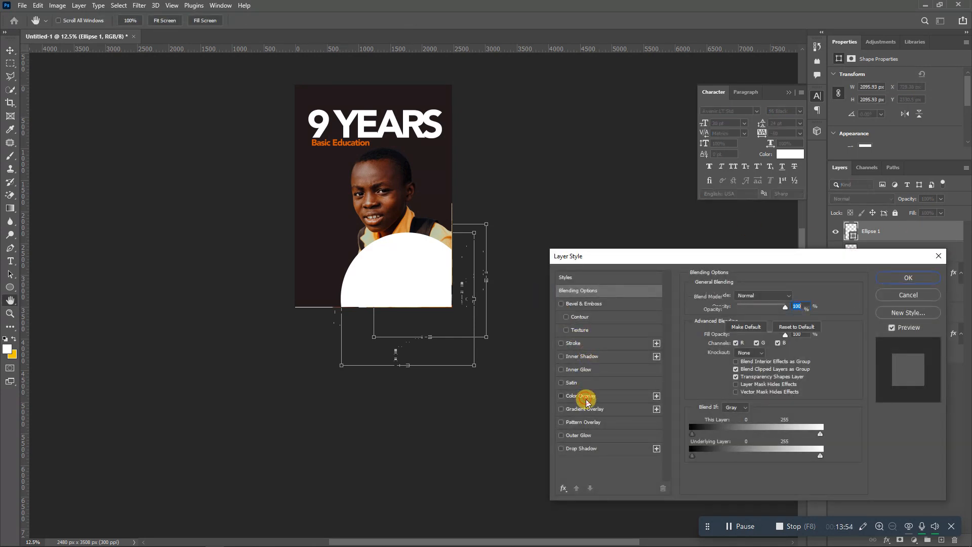
click(586, 395)
click(909, 278)
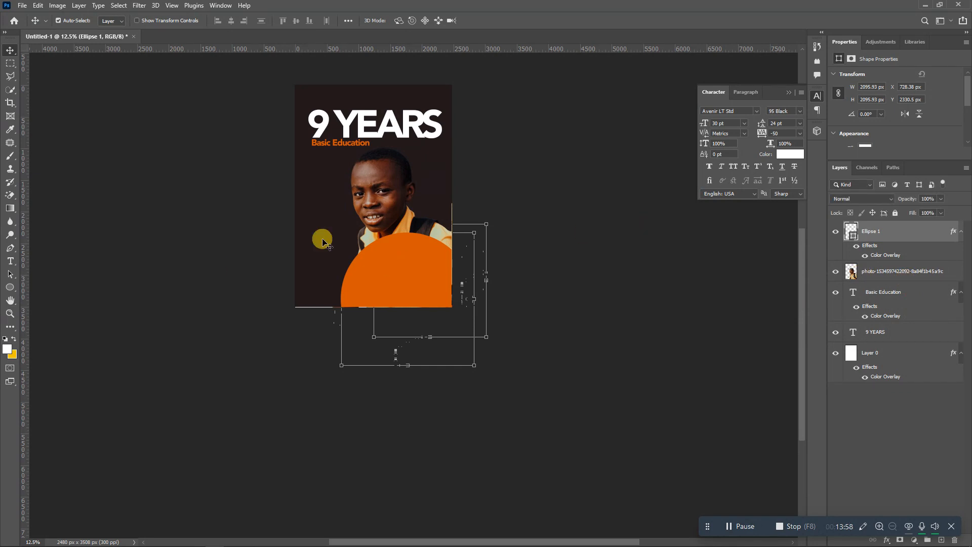
Turn the circle into an unfilled ring with an orange stroke about 323 px wide and lower it towards the poster's bottom edge
click(16, 282)
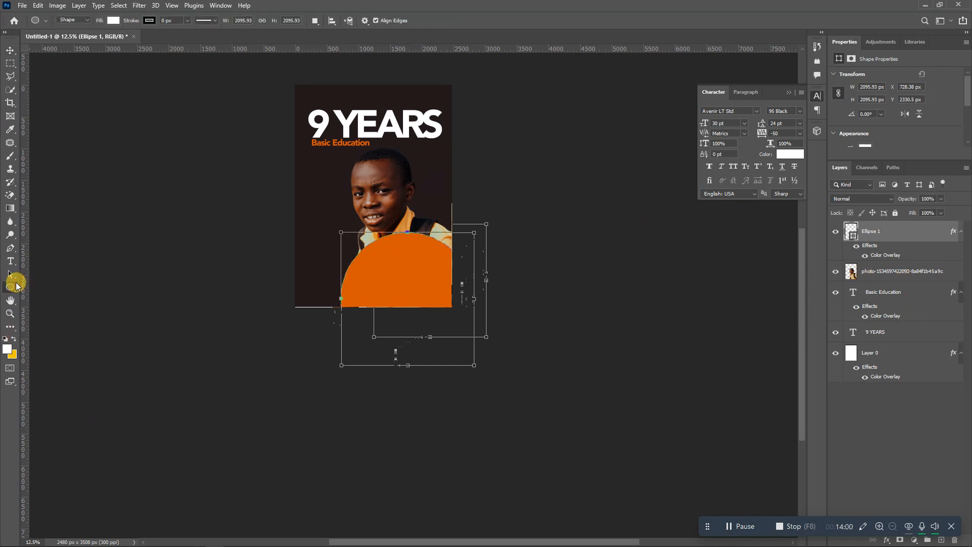
click(111, 21)
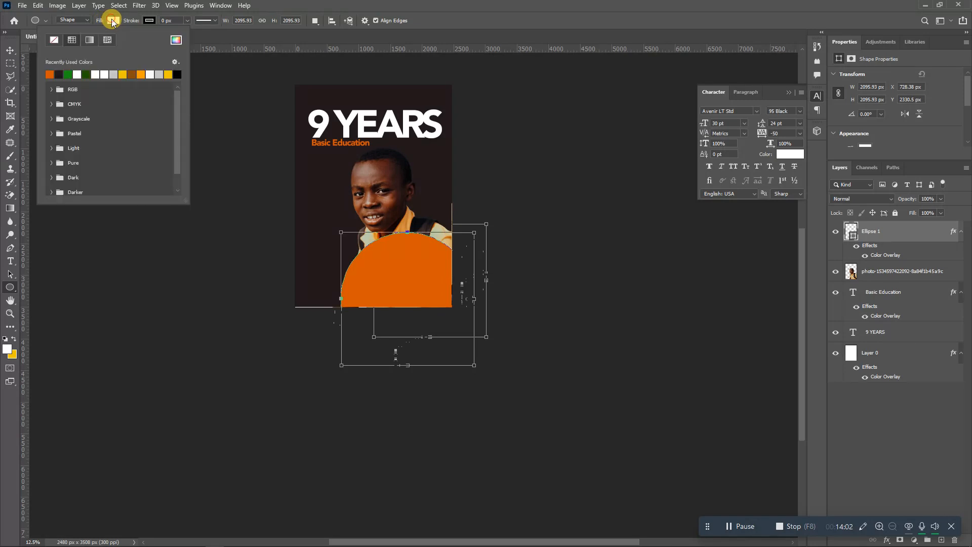
click(57, 40)
click(148, 20)
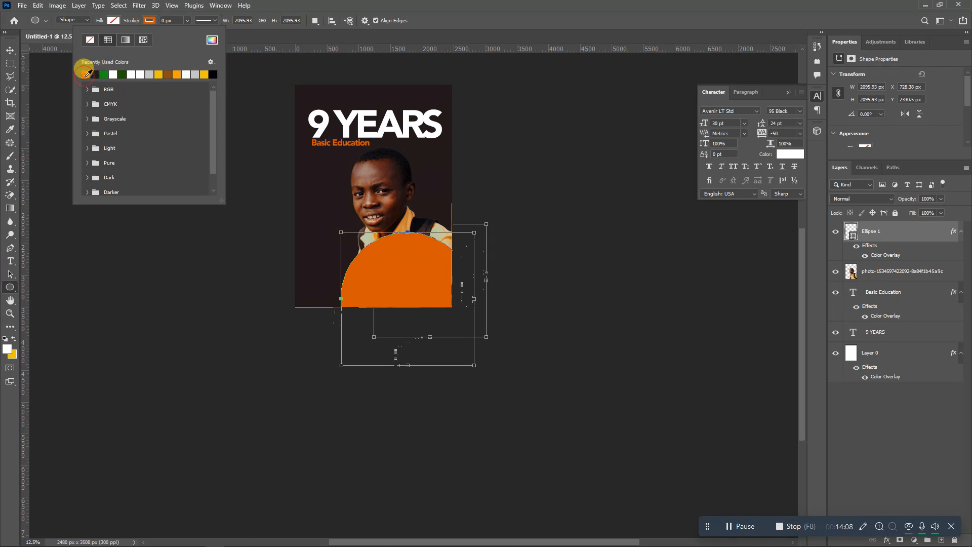
click(188, 20)
click(188, 20)
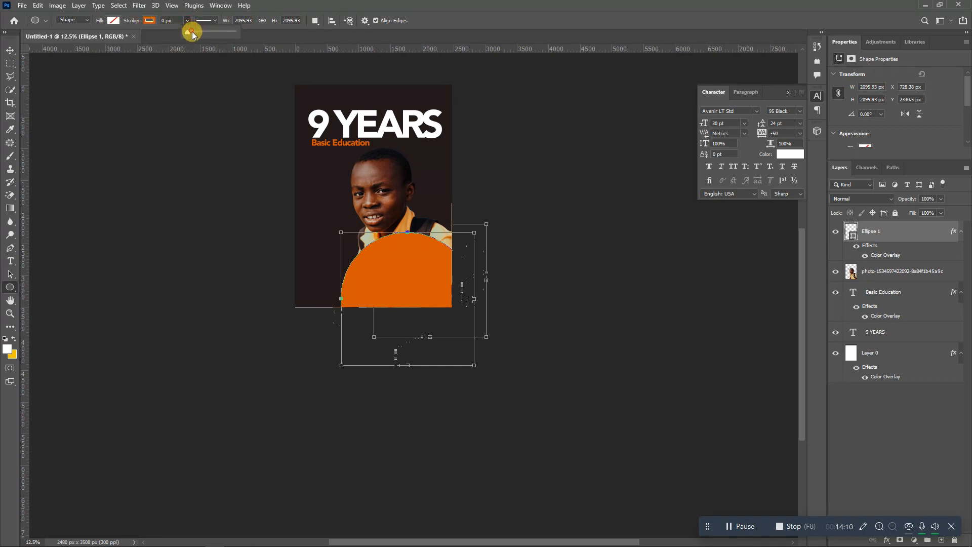
drag(192, 33, 224, 37)
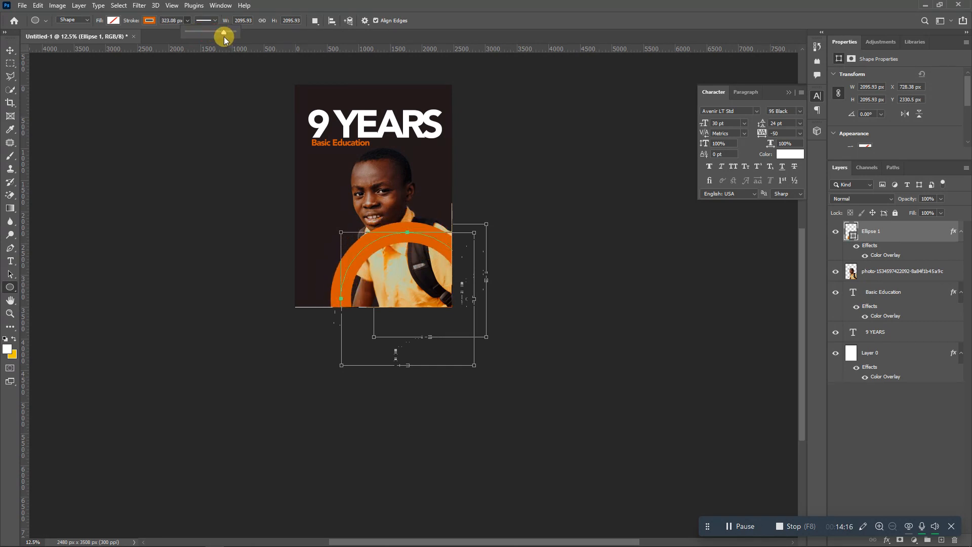
click(10, 50)
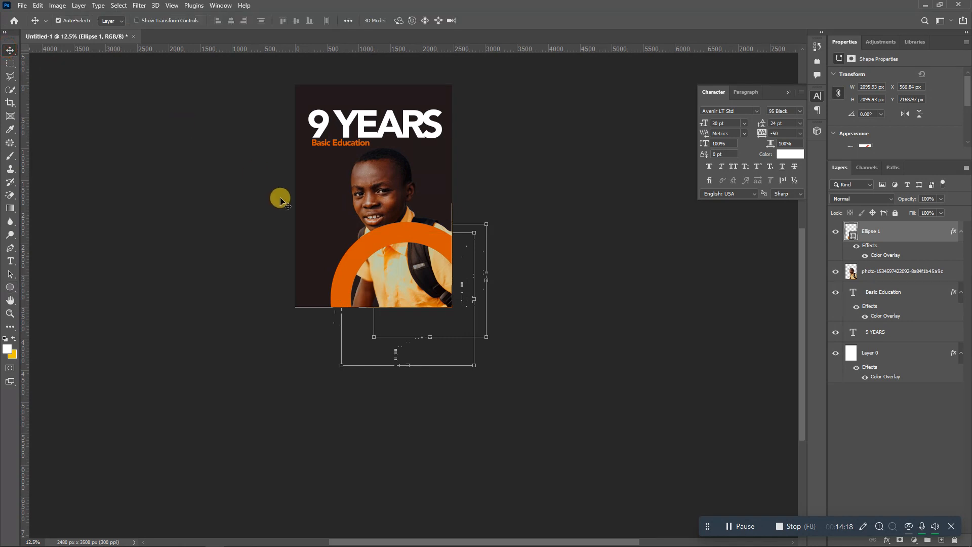
drag(347, 258, 336, 287)
Duplicate the orange ring and place the copy's layer directly beneath the boy's photo
right_click(907, 236)
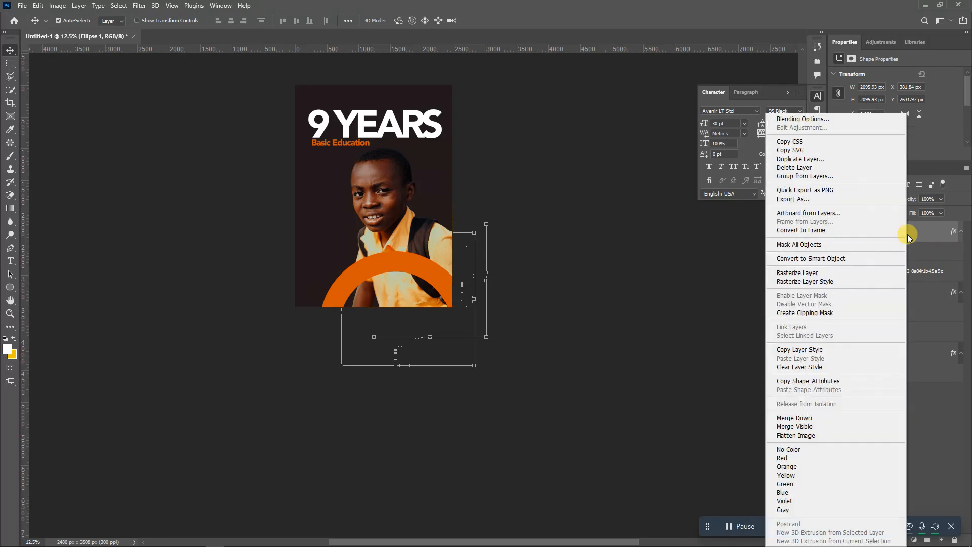
click(787, 159)
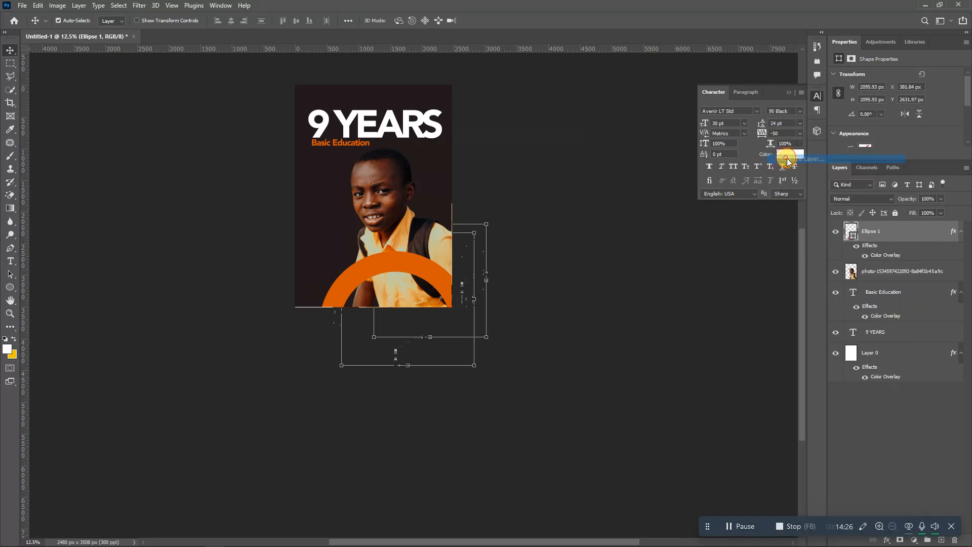
click(571, 155)
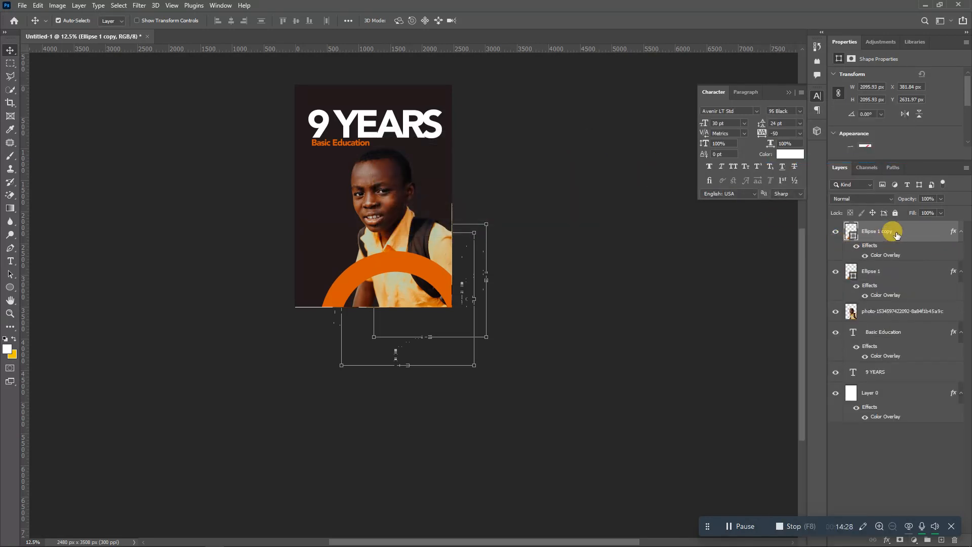
drag(894, 230, 890, 321)
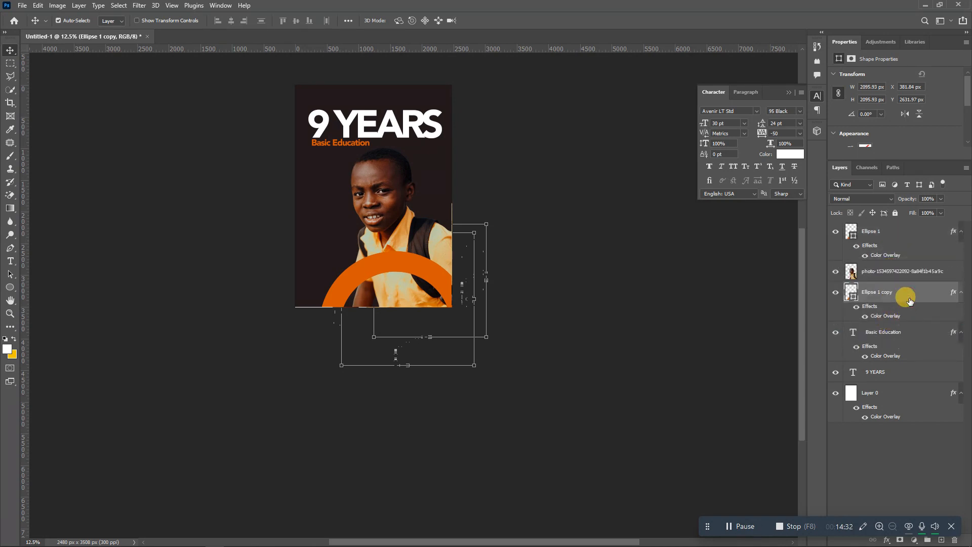
Change the ring copy's Color Overlay to white #ffffff, sampled from the "9 YEARS" text
double_click(909, 301)
click(587, 398)
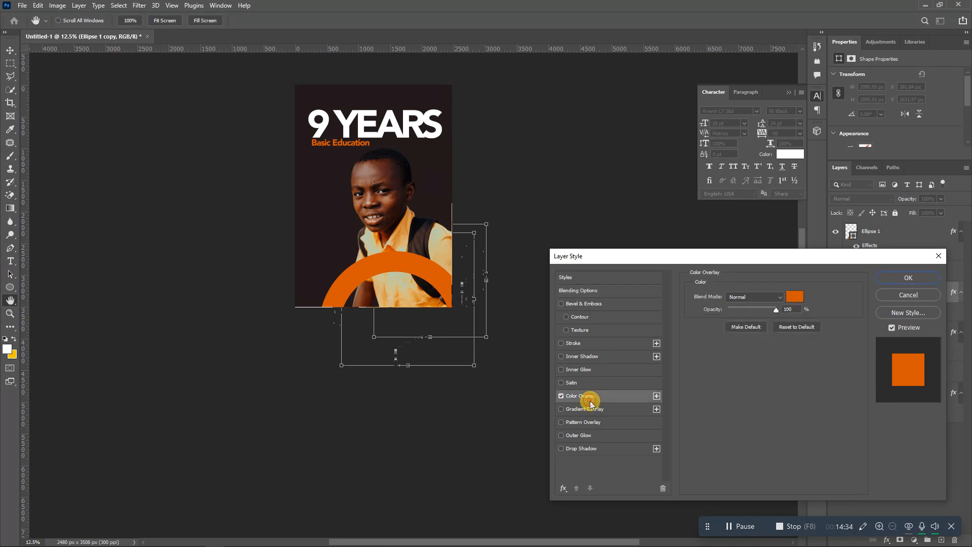
click(796, 299)
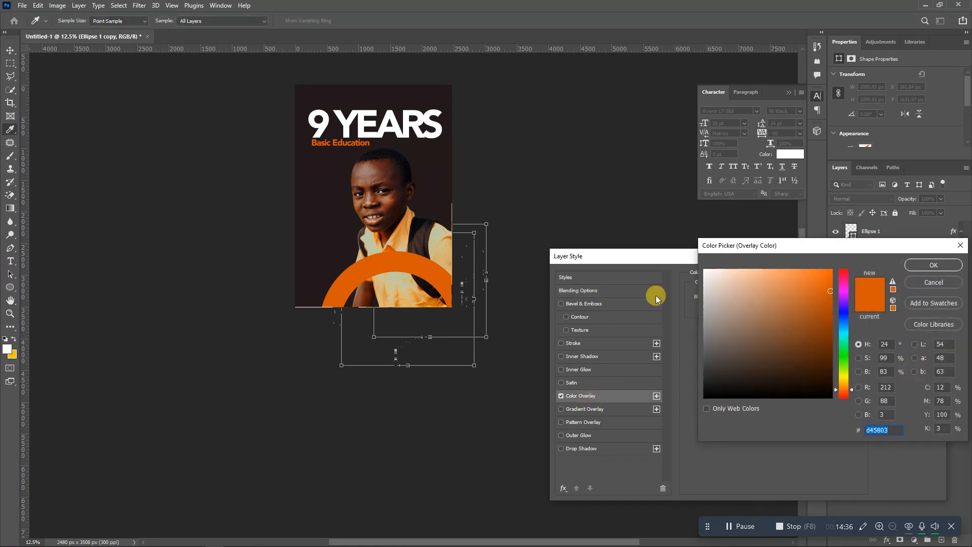
click(397, 124)
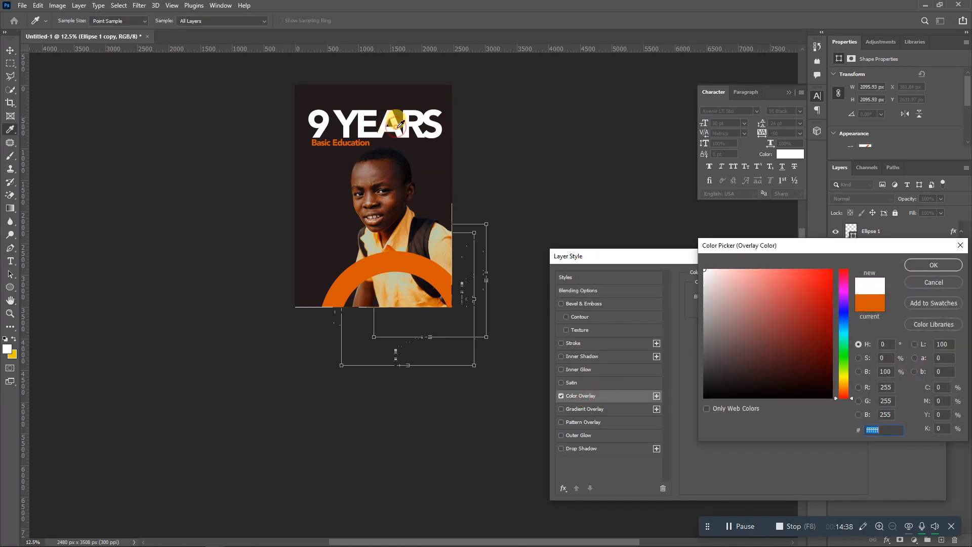
click(907, 266)
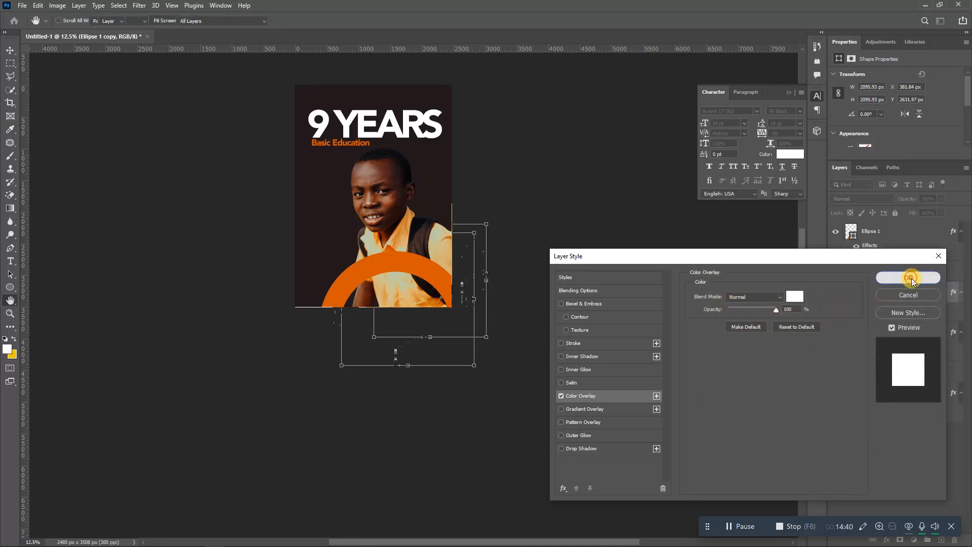
click(911, 278)
Move the white ring up so that it encircles the boy's head and shoulders from behind
key(ctrl+t)
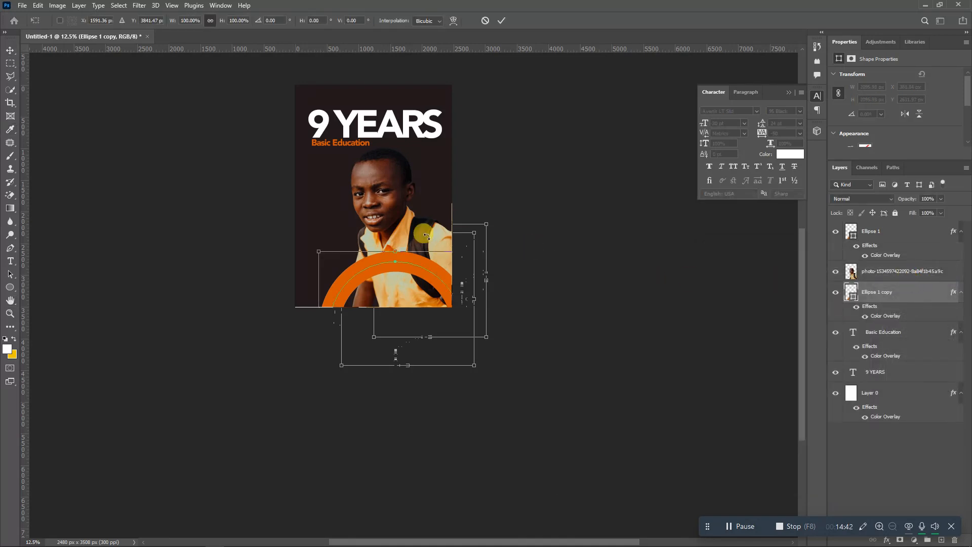
drag(423, 254, 433, 176)
click(502, 20)
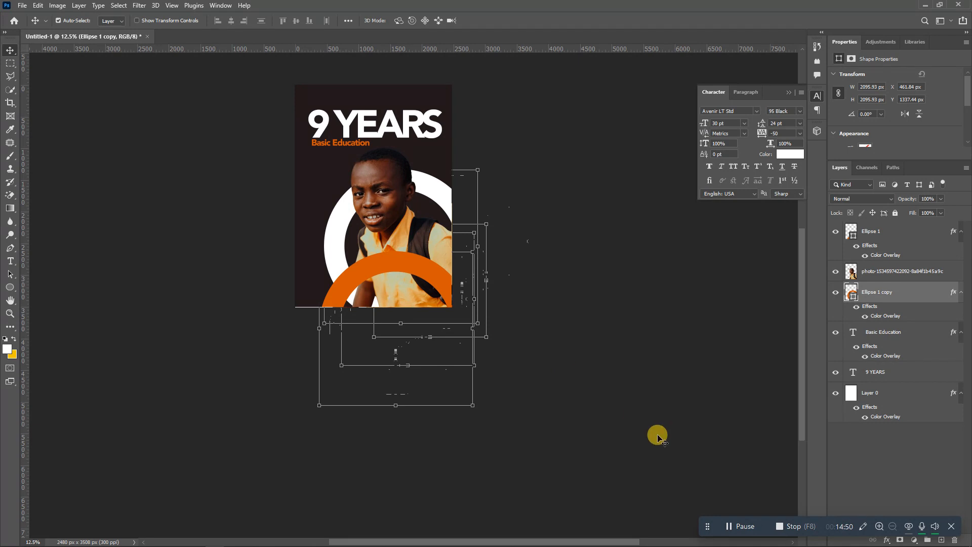
Draw a rectangle about 2787 × 244 px across the poster's lower part and bring its layer above all others
key(ctrl+plus)
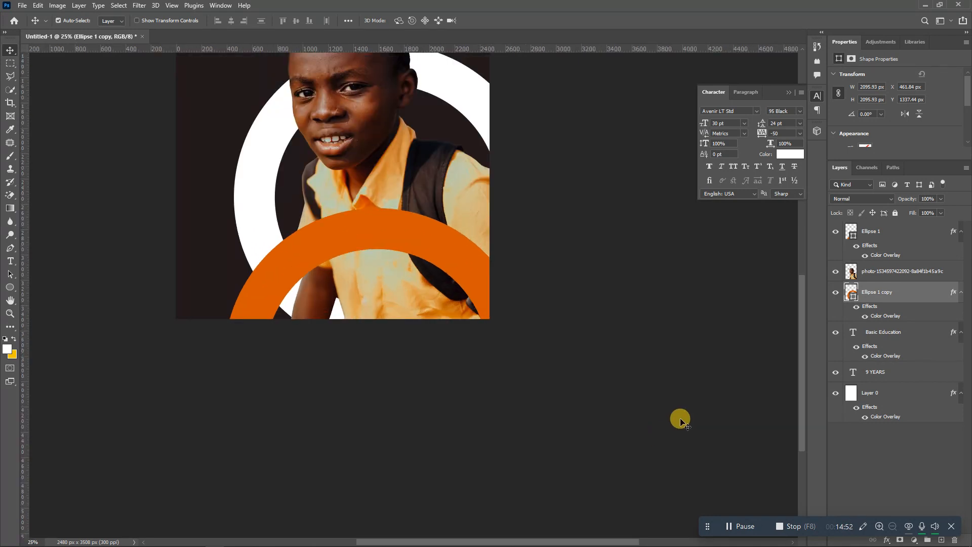
drag(801, 409, 807, 352)
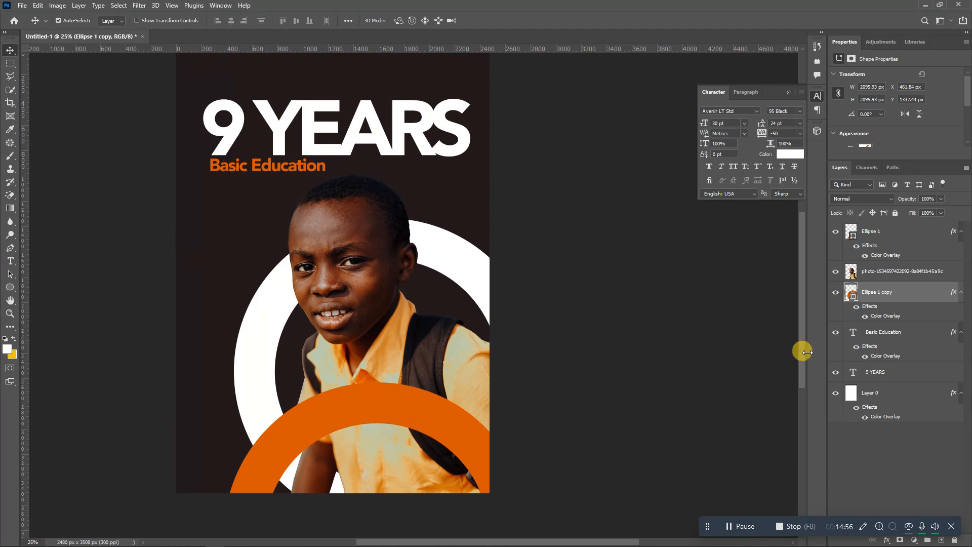
click(10, 289)
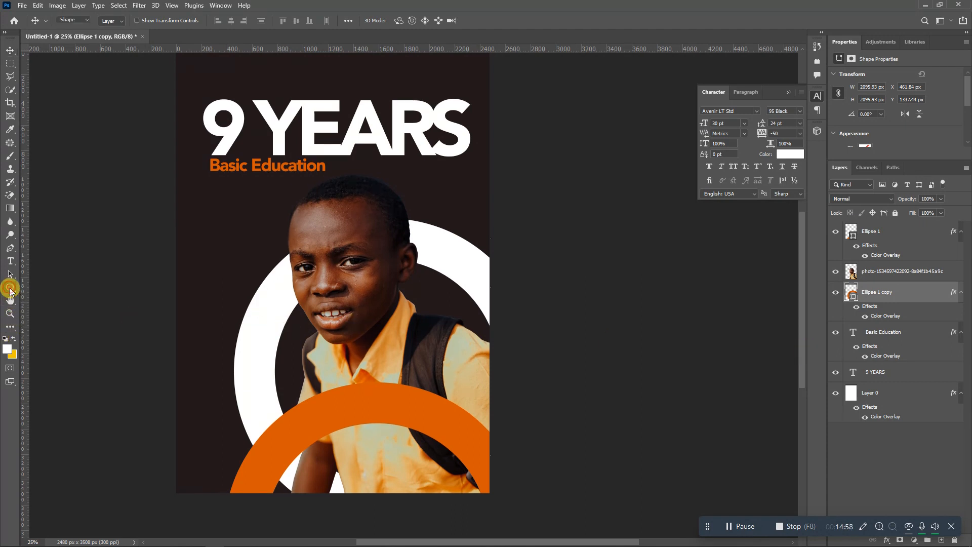
right_click(13, 291)
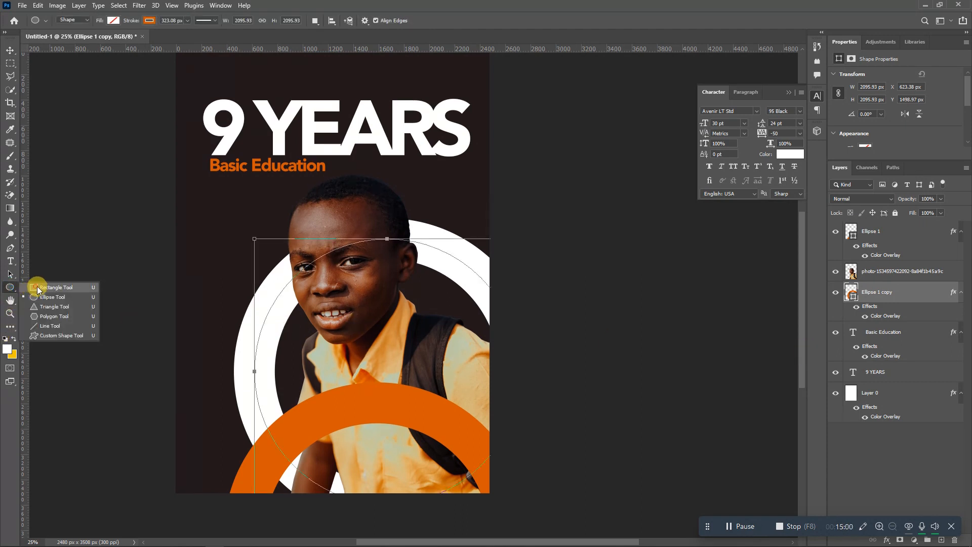
click(40, 282)
drag(170, 449, 523, 479)
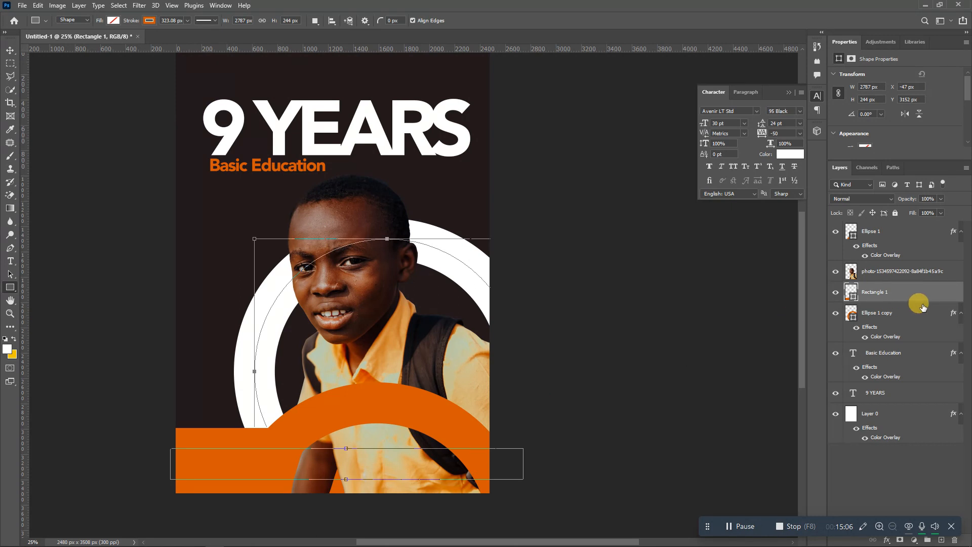
drag(915, 301, 898, 237)
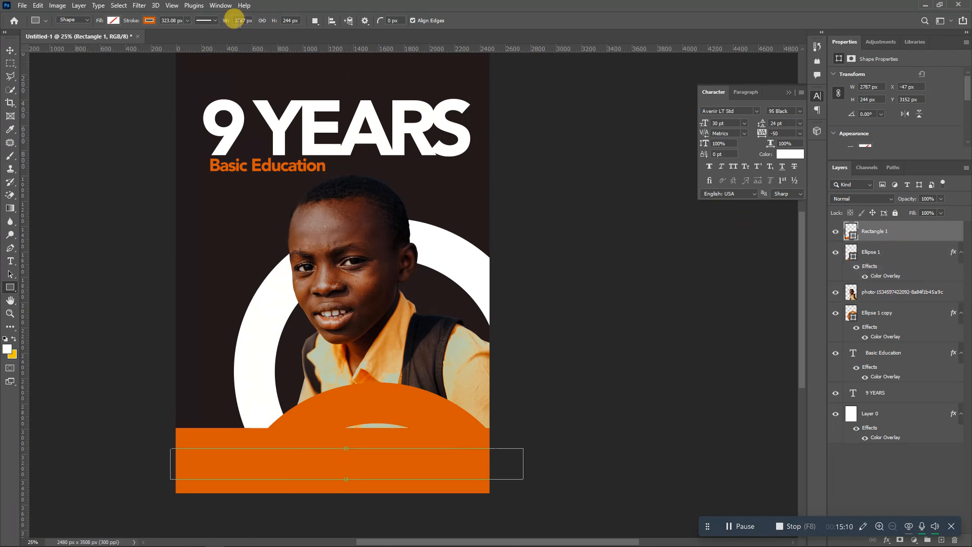
Set the rectangle's stroke width to 0 px and fill it with the recently used orange
click(188, 20)
drag(187, 29, 119, 31)
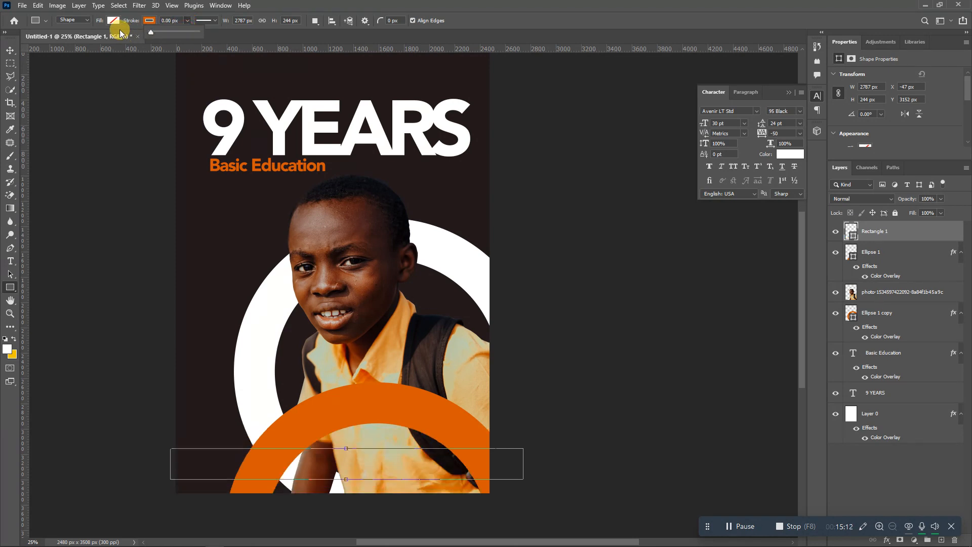
click(111, 24)
click(64, 75)
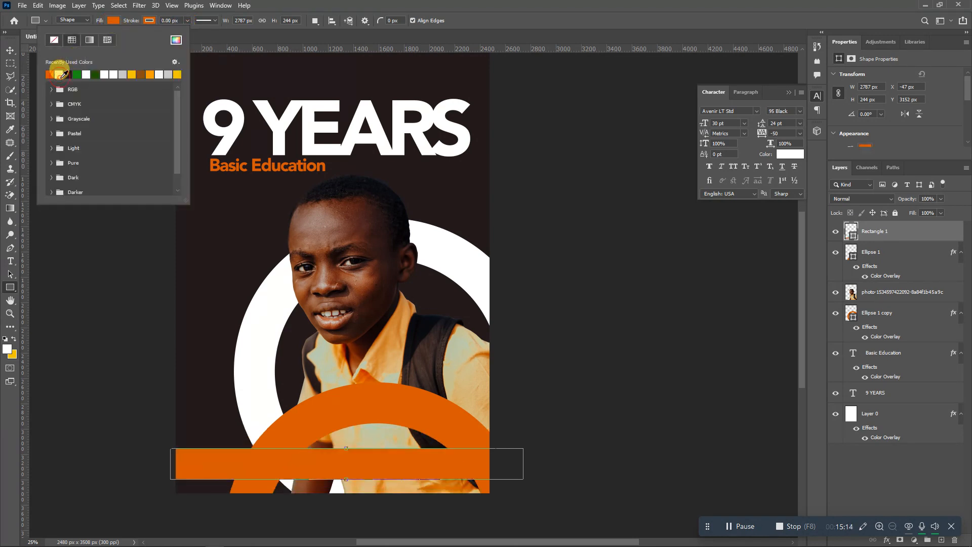
Apply a white Color Overlay at 100% opacity to the rectangle
click(10, 50)
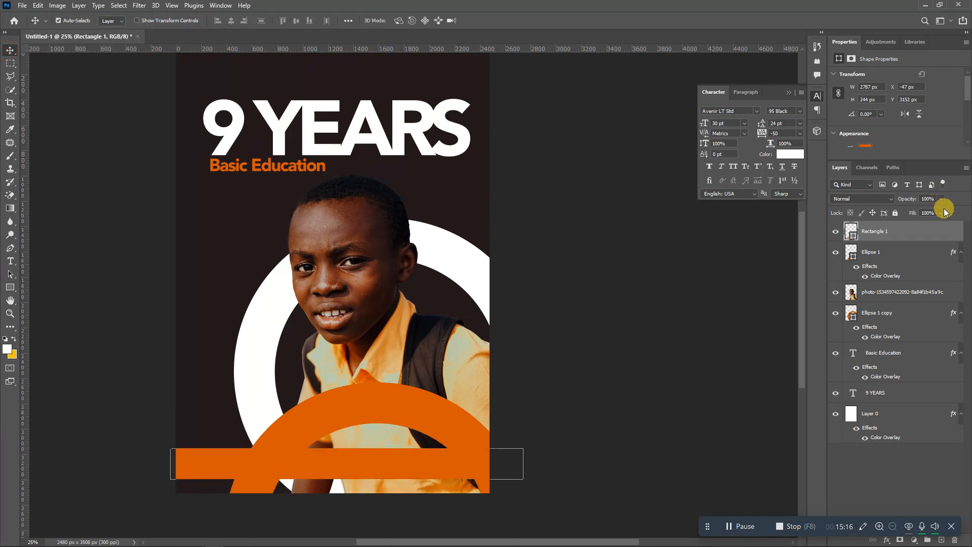
double_click(933, 233)
click(599, 396)
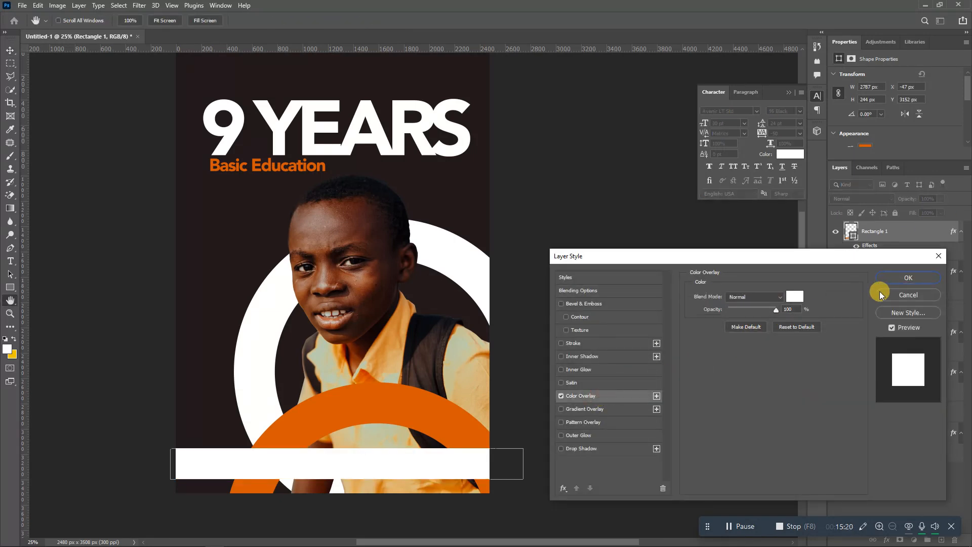
click(909, 277)
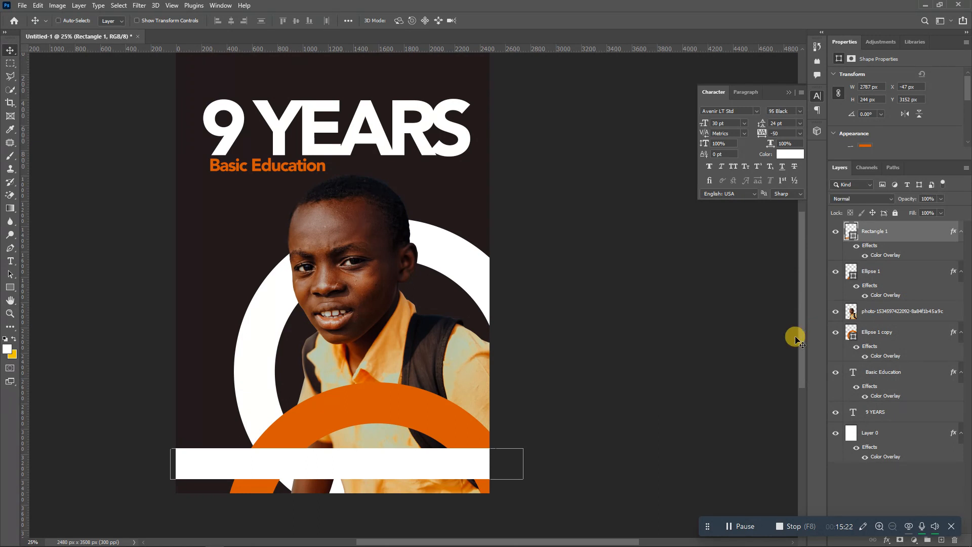
Lower the white bar about 112 px so that it sits flush with the poster's bottom edge
key(ctrl+t)
drag(439, 475, 442, 486)
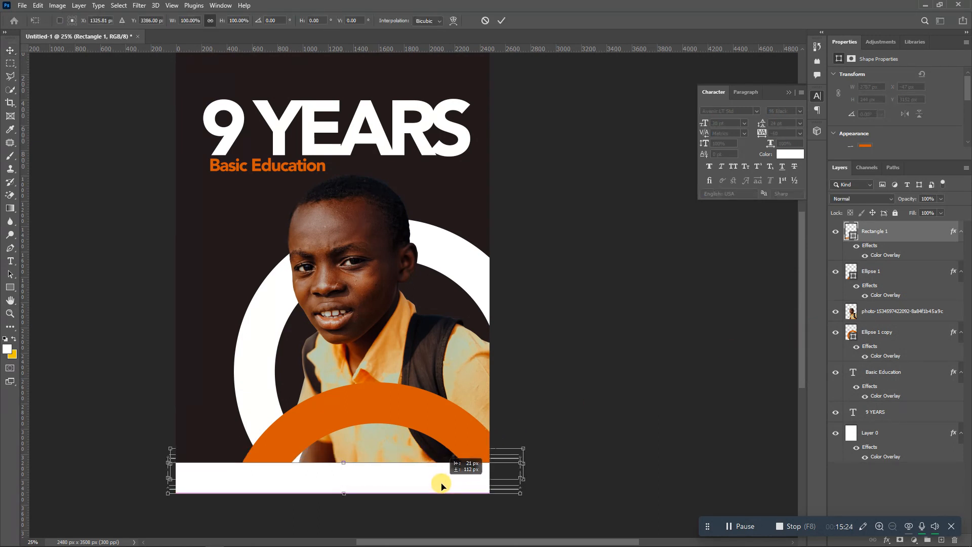
key(Return)
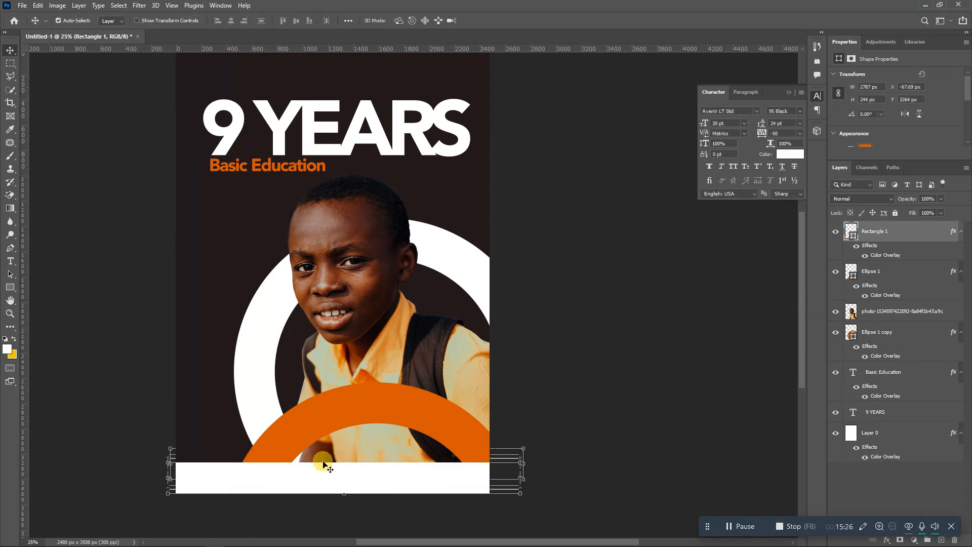
click(123, 198)
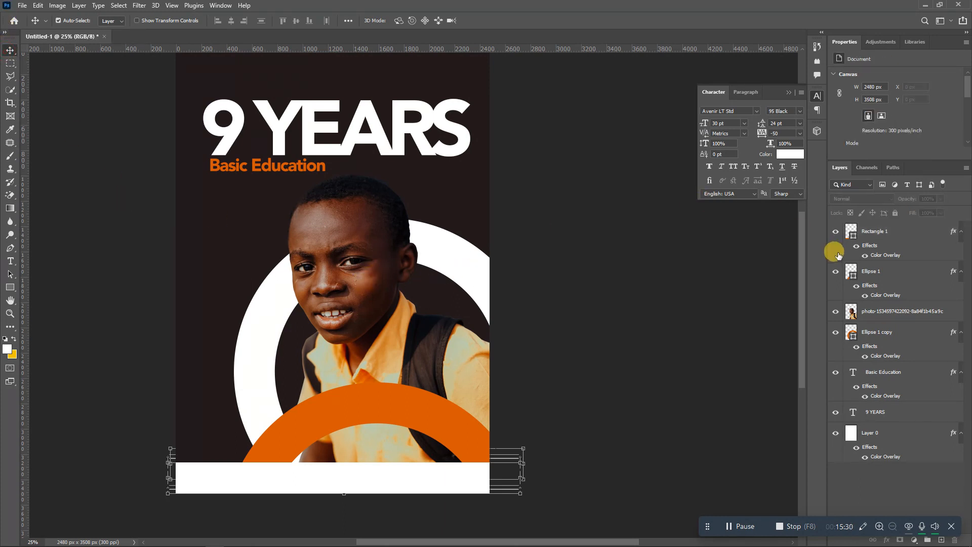
Add a text block of plus signs beside the boy's head, in rows of five, four, three, two and one
drag(803, 275, 803, 258)
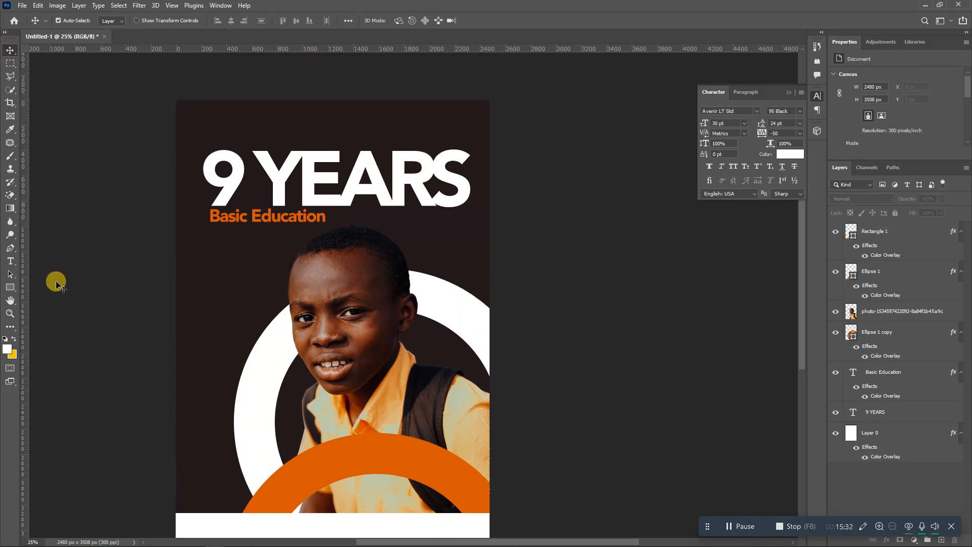
click(11, 260)
click(199, 276)
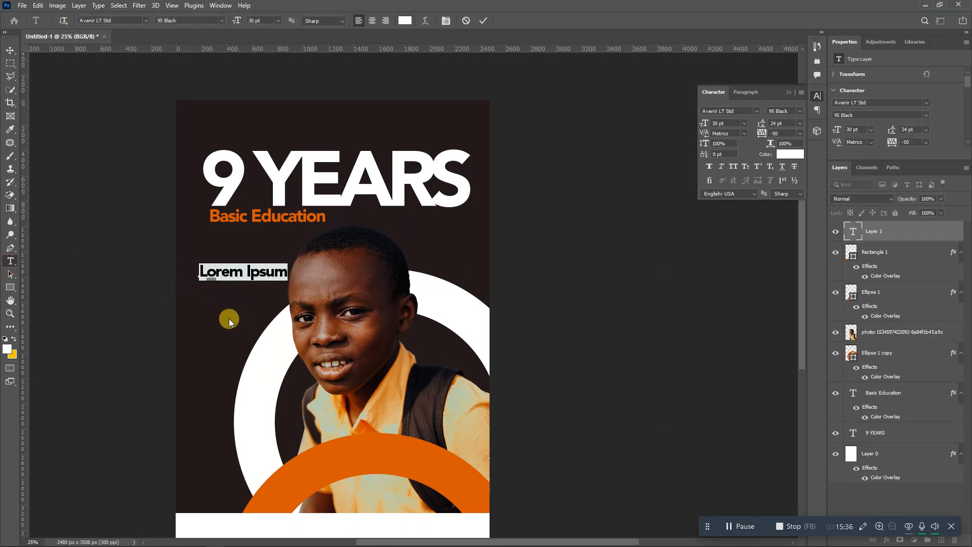
key(BackSpace)
text(+)
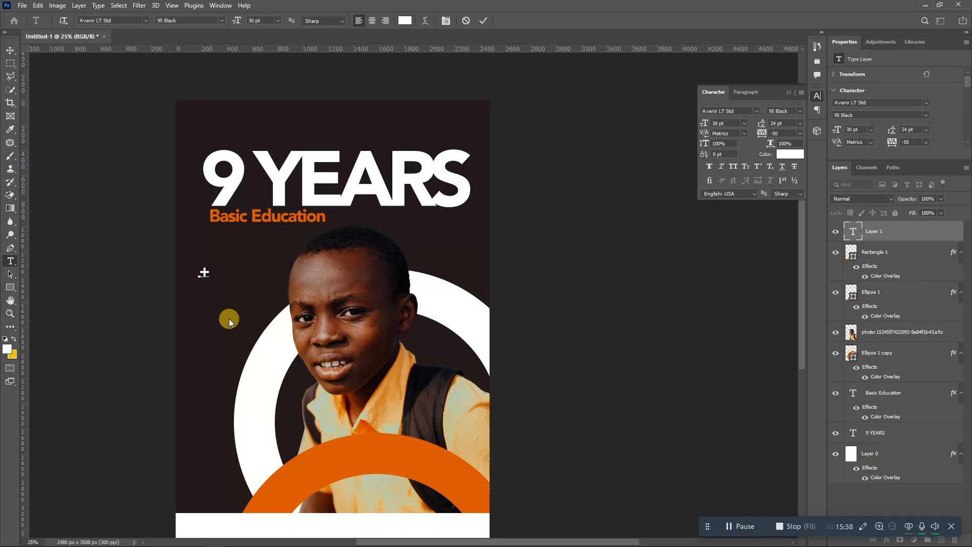
text(++)
key(Return)
text(++)
key(Return)
key(Left)
key(Left)
key(Left)
text(++++)
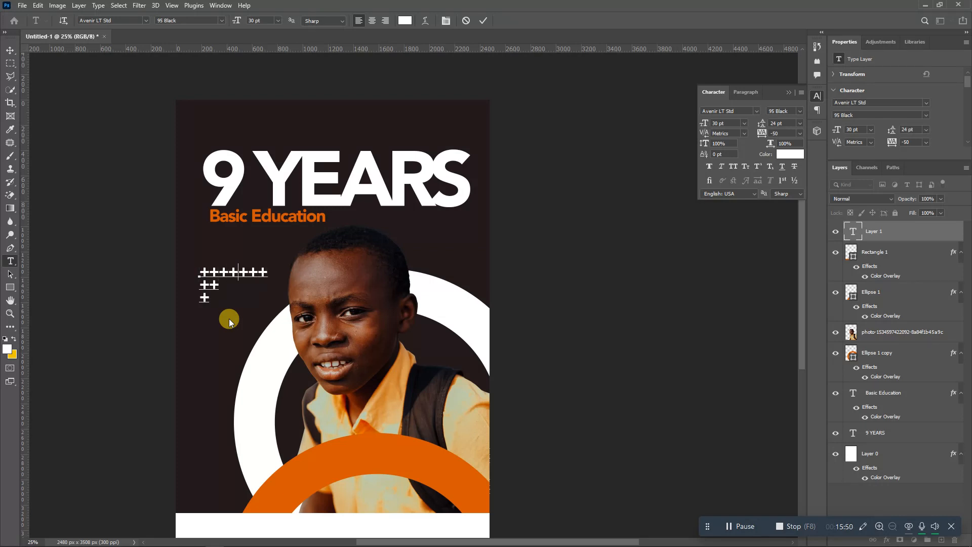
key(Return)
key(Up)
text(+++++)
key(Return)
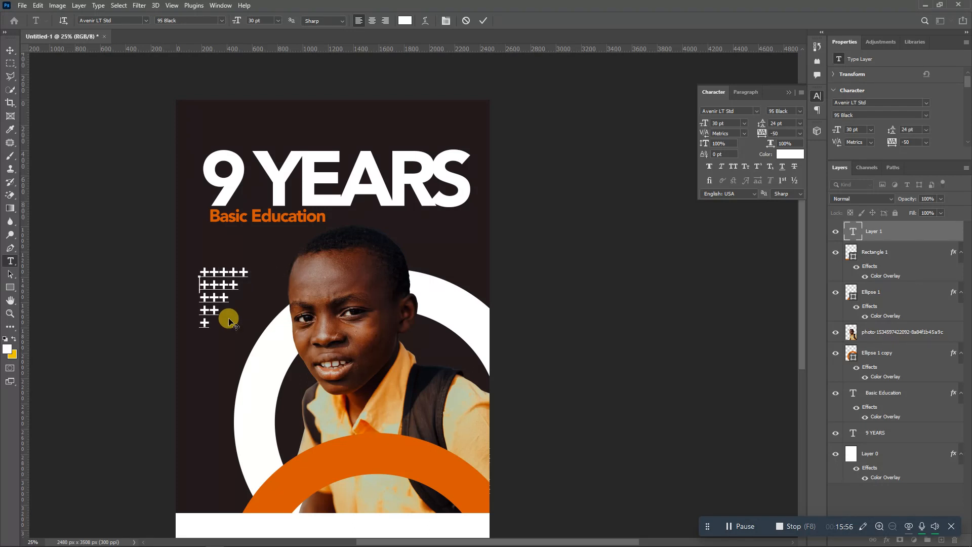
Set the plus-sign text to the 45 Book style and move it directly beneath the "Basic Education" subtitle
key(ctrl+a)
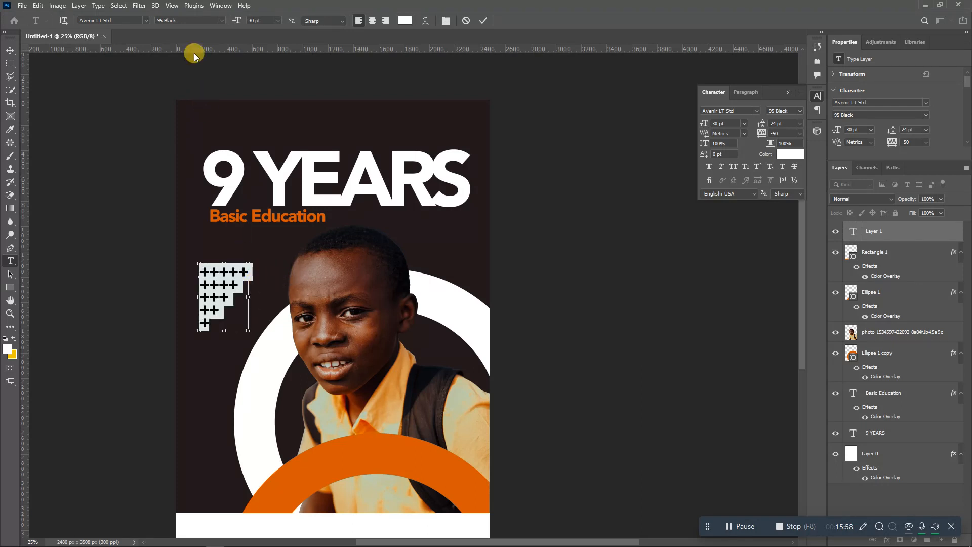
click(216, 19)
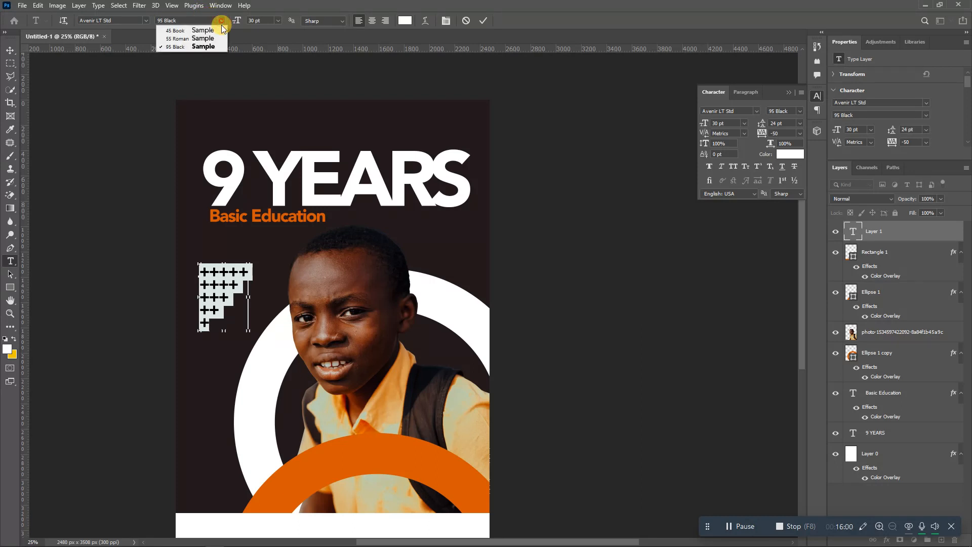
click(215, 30)
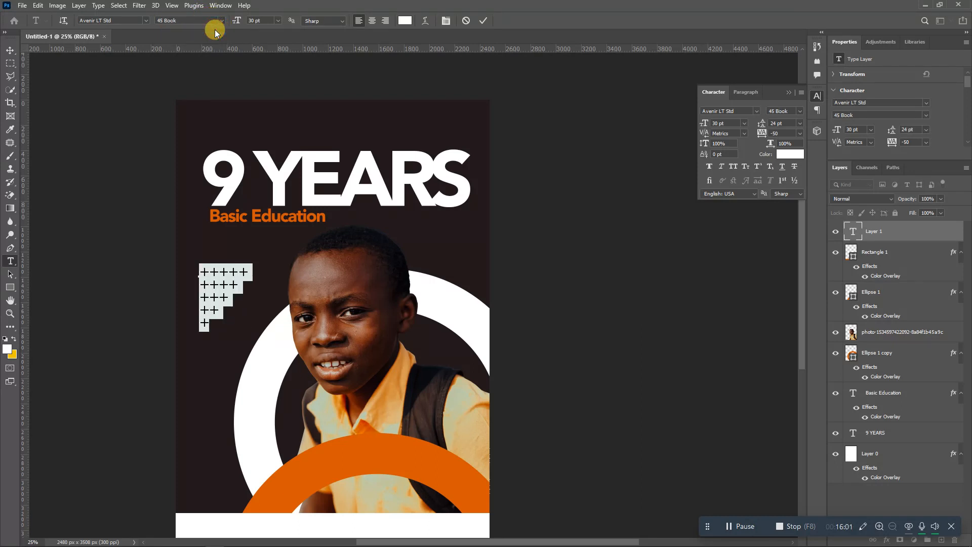
click(483, 22)
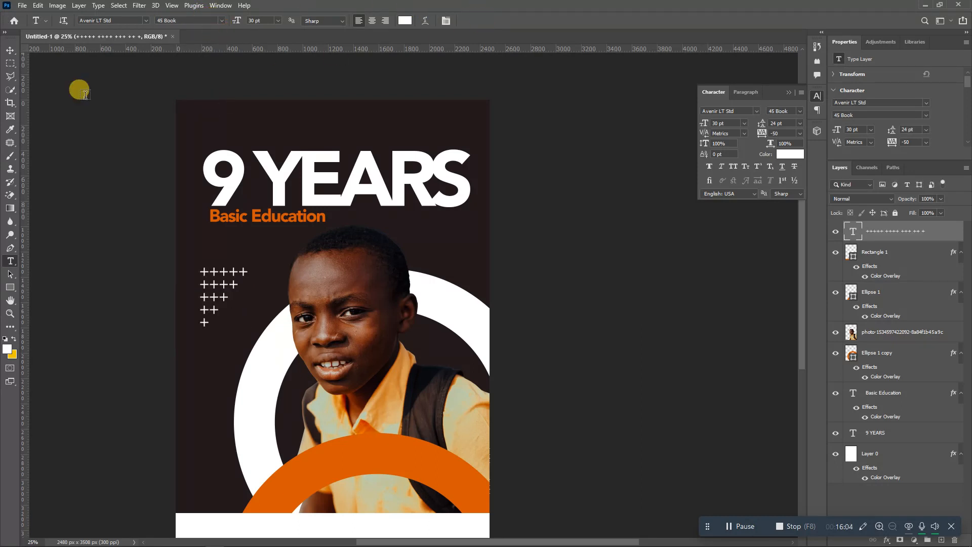
click(10, 51)
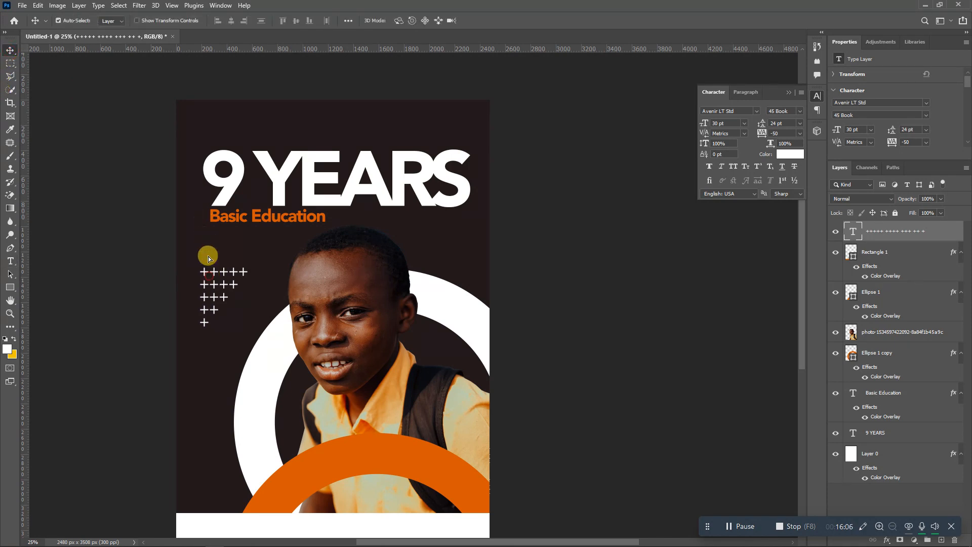
mouse_move(209, 250)
mouse_down()
mouse_move(195, 131)
mouse_move(216, 269)
mouse_move(216, 246)
mouse_up()
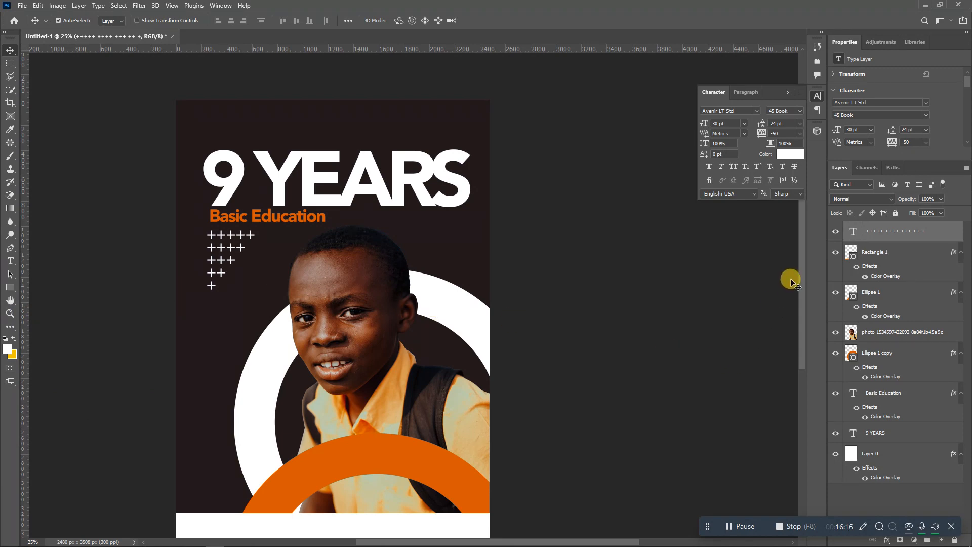
Add a text line with the person's full name on the white footer bar
scroll(799, 279, down, 2)
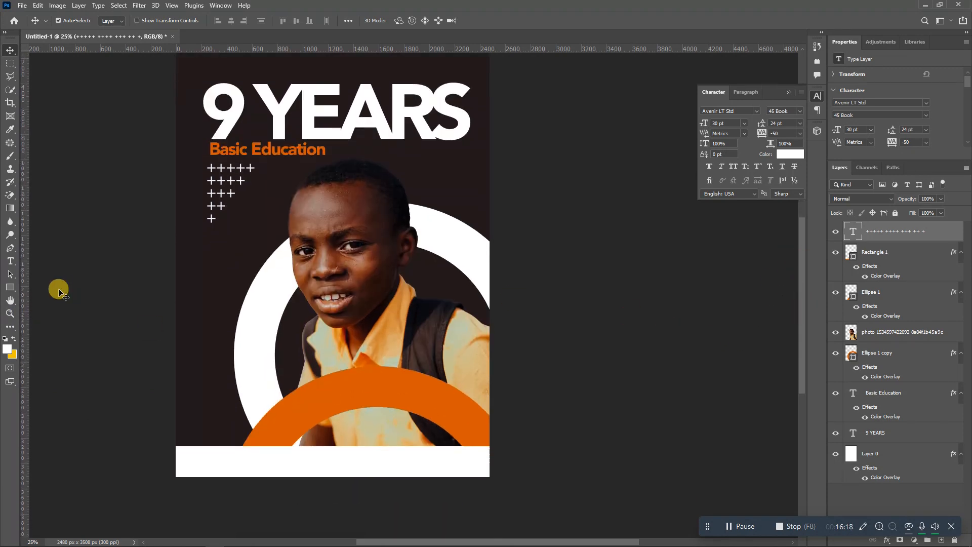
click(11, 261)
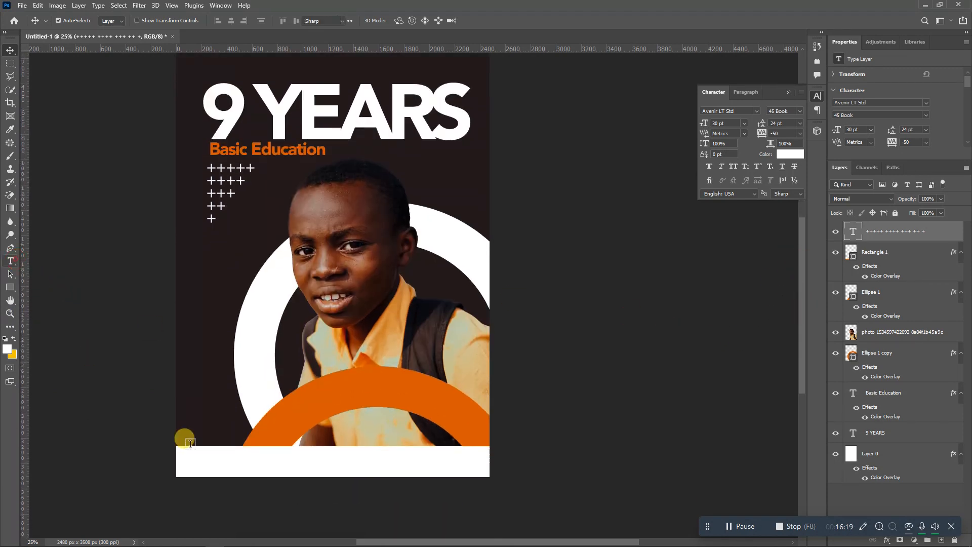
click(229, 475)
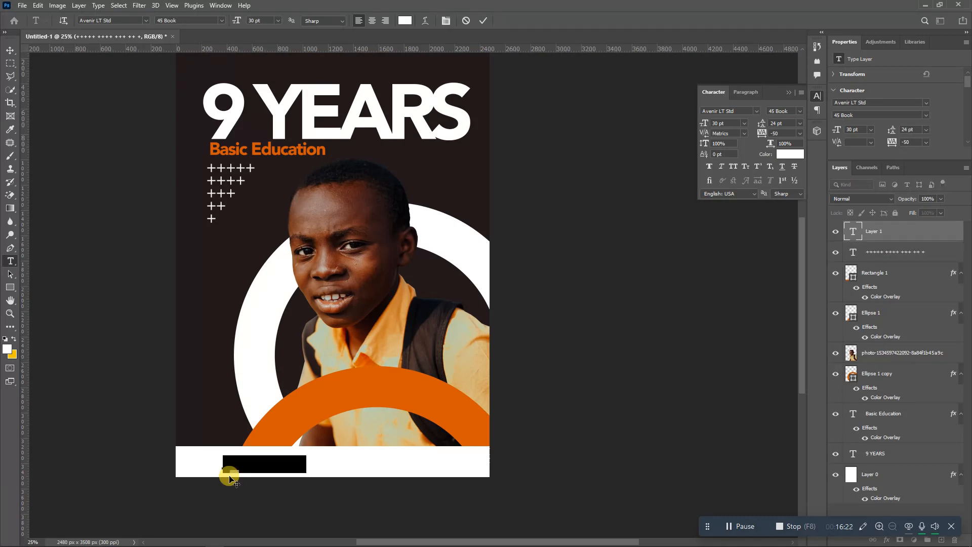
text(www)
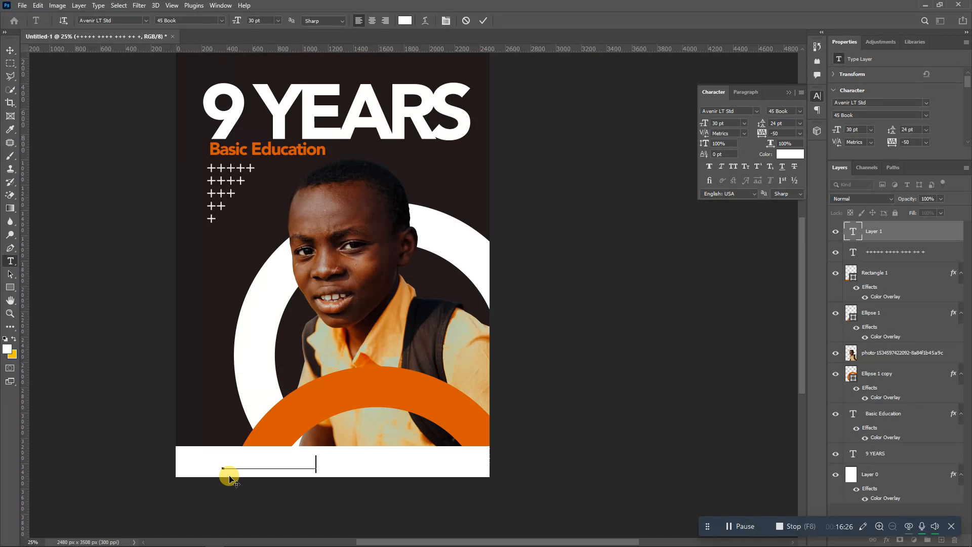
Color the footer name orange #d45803, sampled from the orange ring
key(ctrl+a)
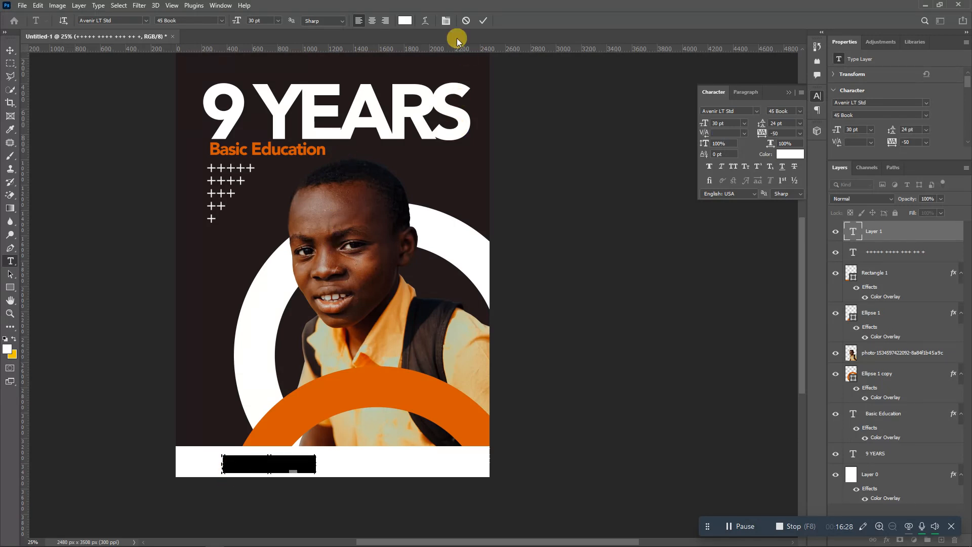
click(411, 23)
click(360, 377)
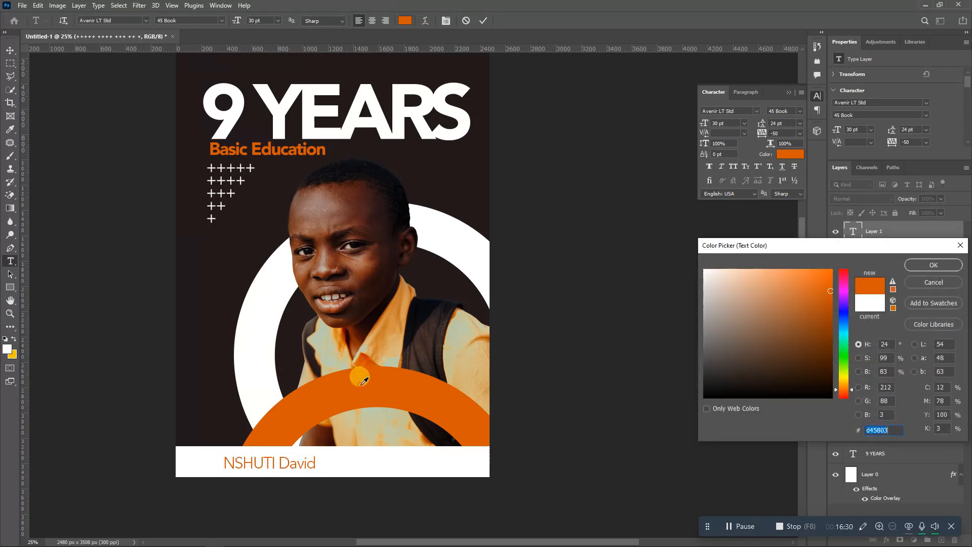
click(930, 265)
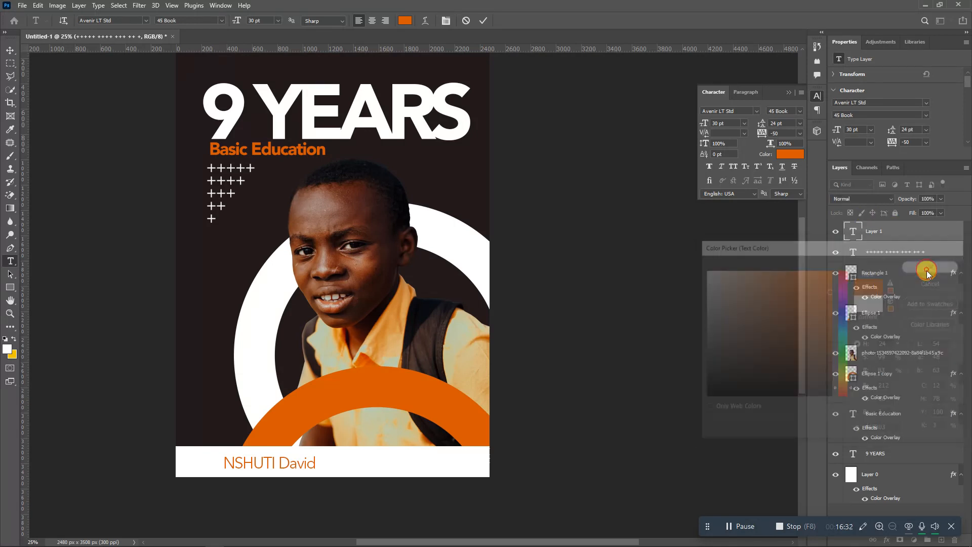
click(485, 20)
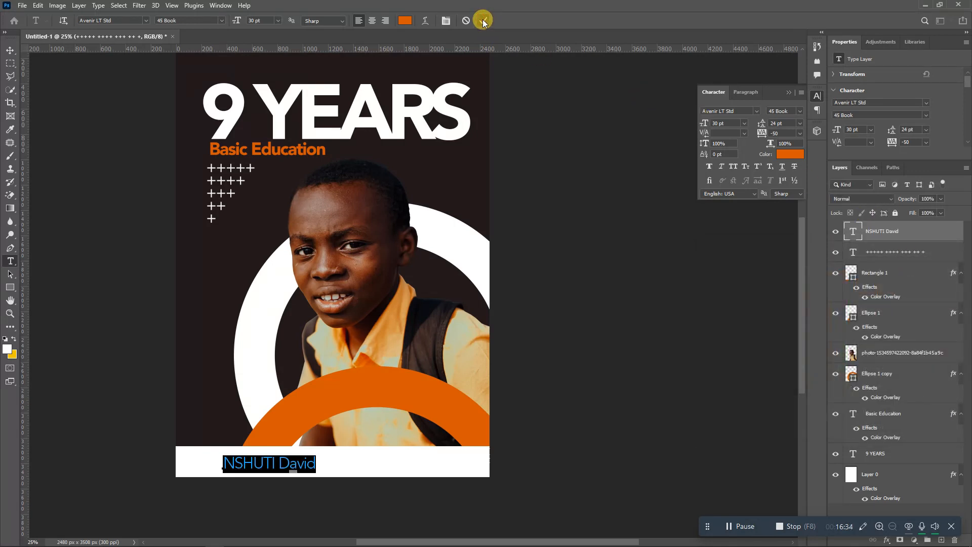
Enlarge the orange name in the white footer bar to about 41 pt, extending it toward the poster's left edge
key(ctrl+t)
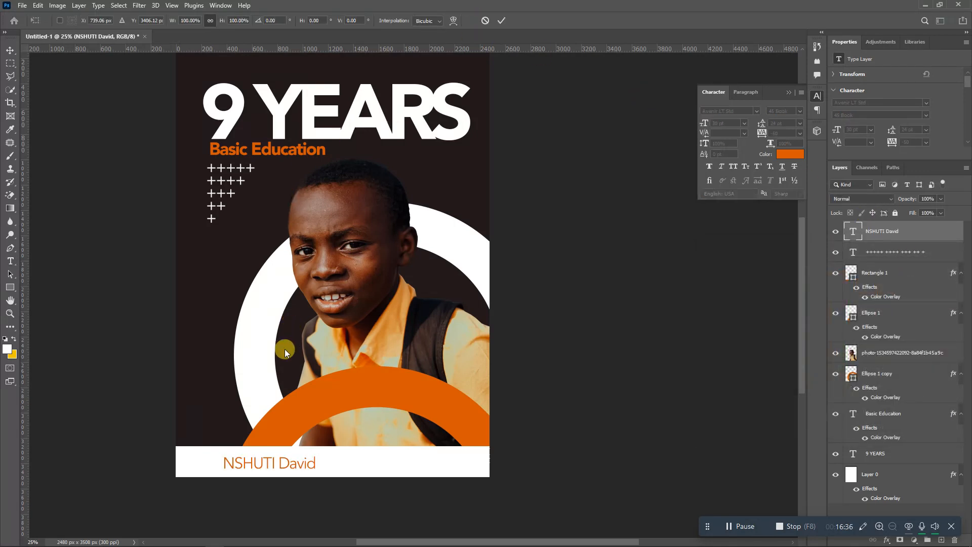
drag(222, 455, 186, 450)
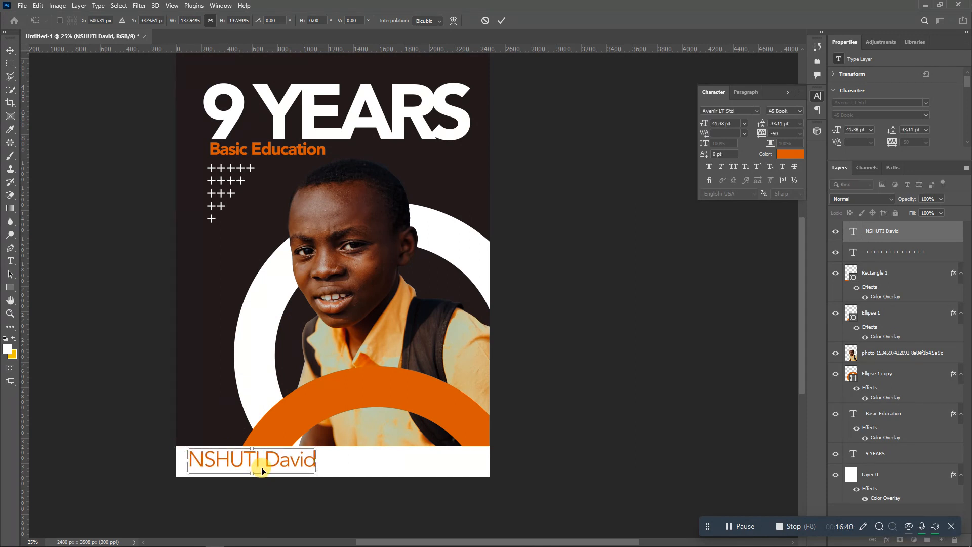
drag(261, 465, 261, 466)
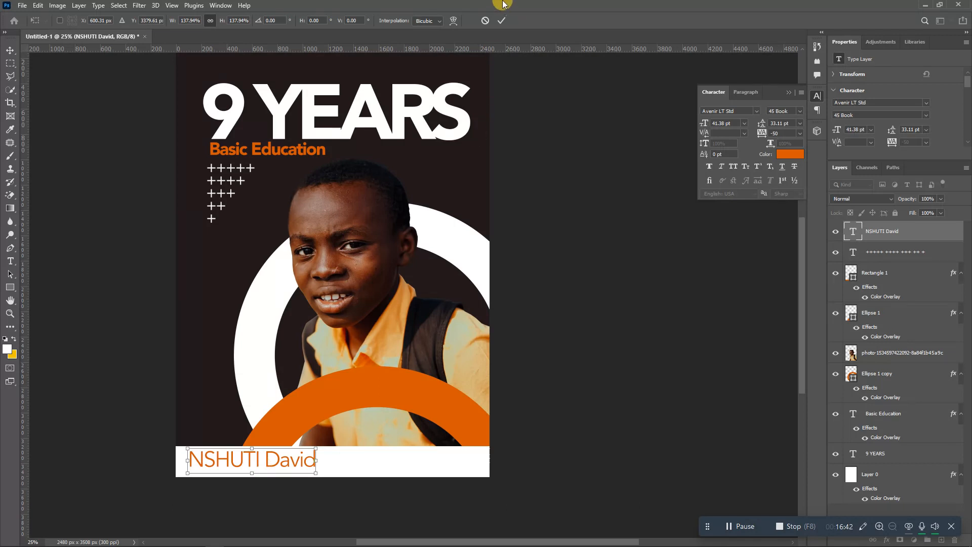
click(503, 21)
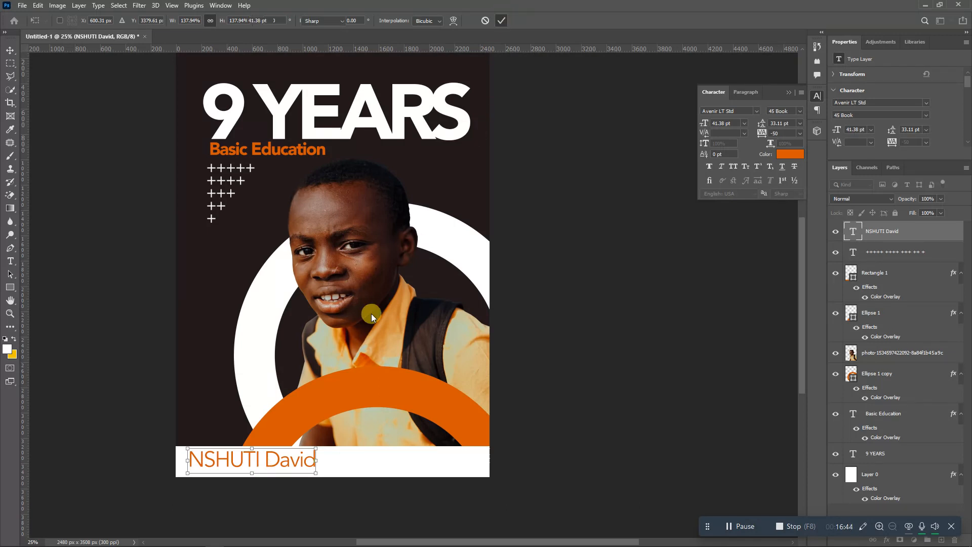
Add the text "GSS KIMIRONKO" beside the footer name and color it dark brown #23191a, sampled from the poster background
click(317, 457)
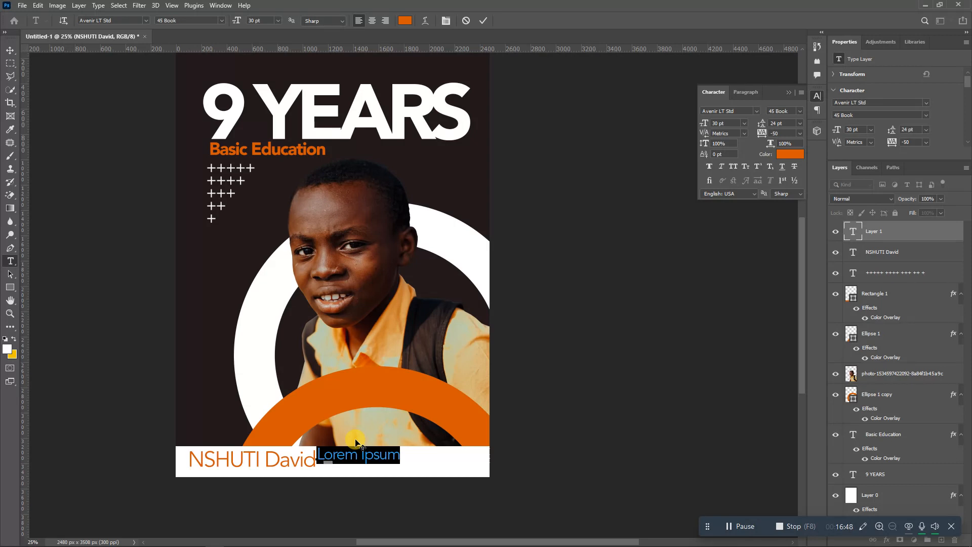
text(GSS KIMIRONKO)
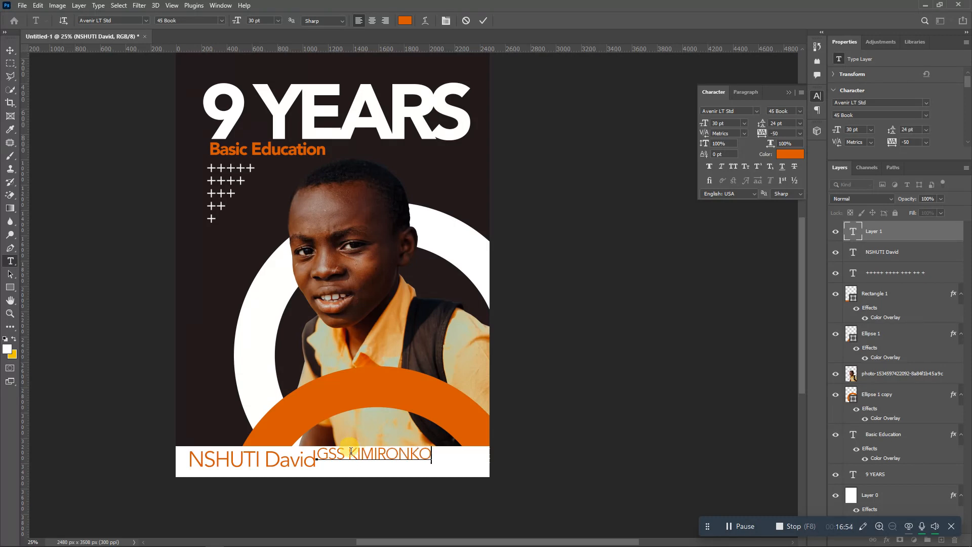
key(ctrl+a)
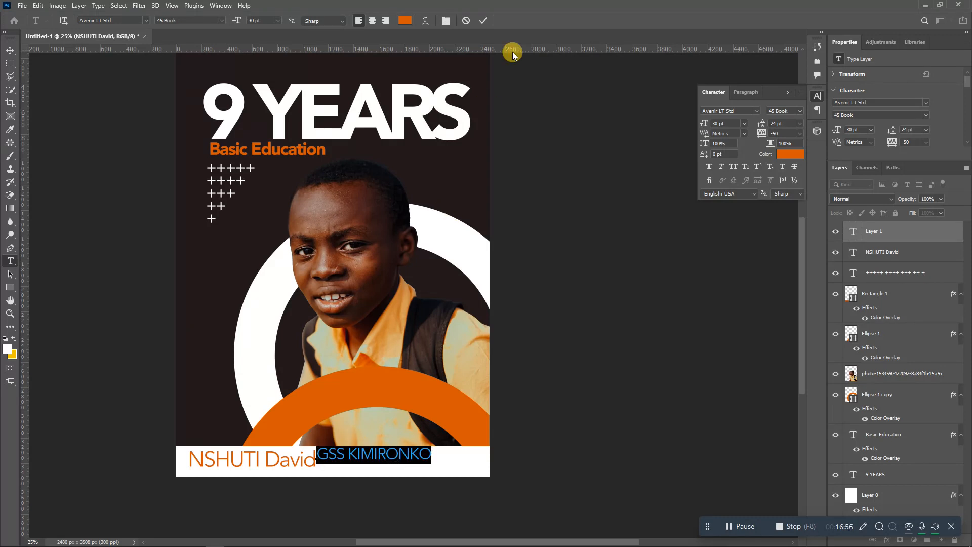
click(405, 20)
click(436, 155)
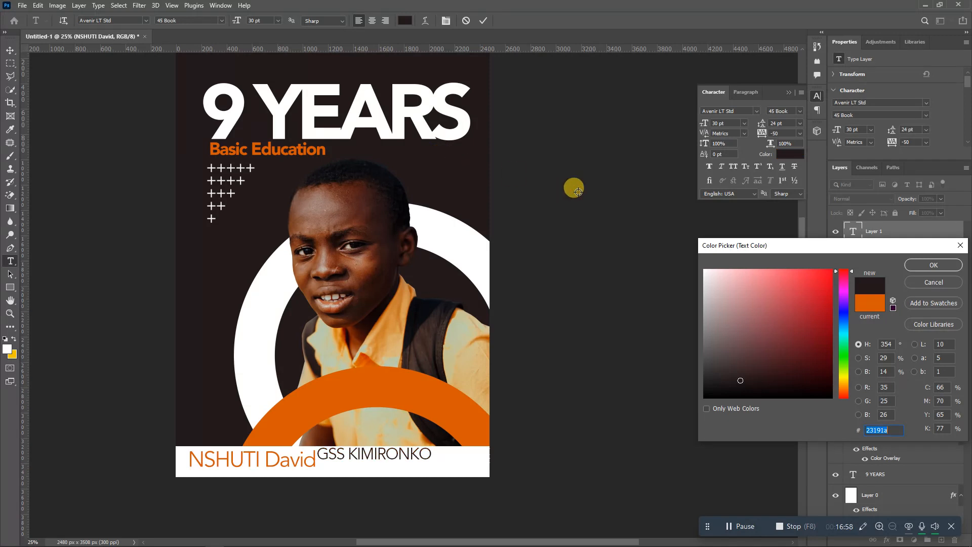
click(919, 264)
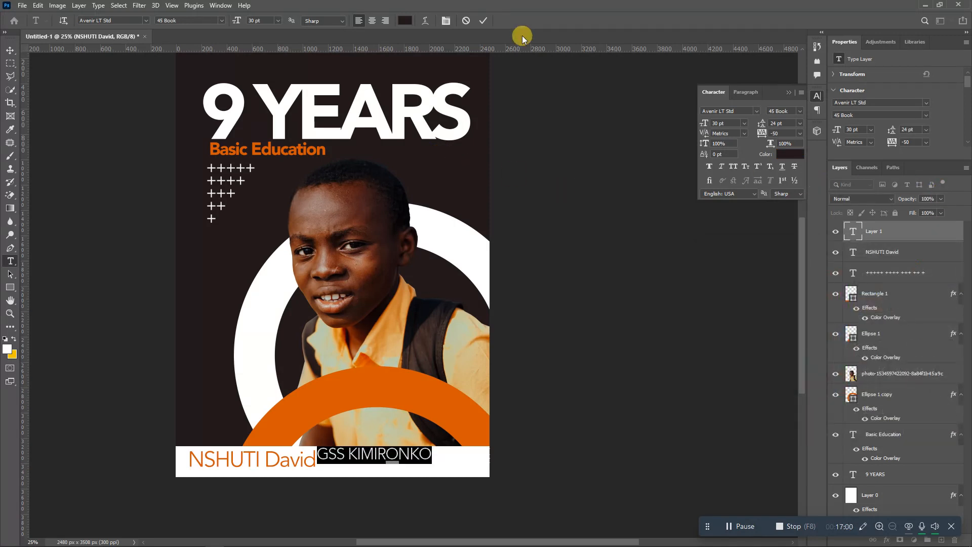
click(484, 21)
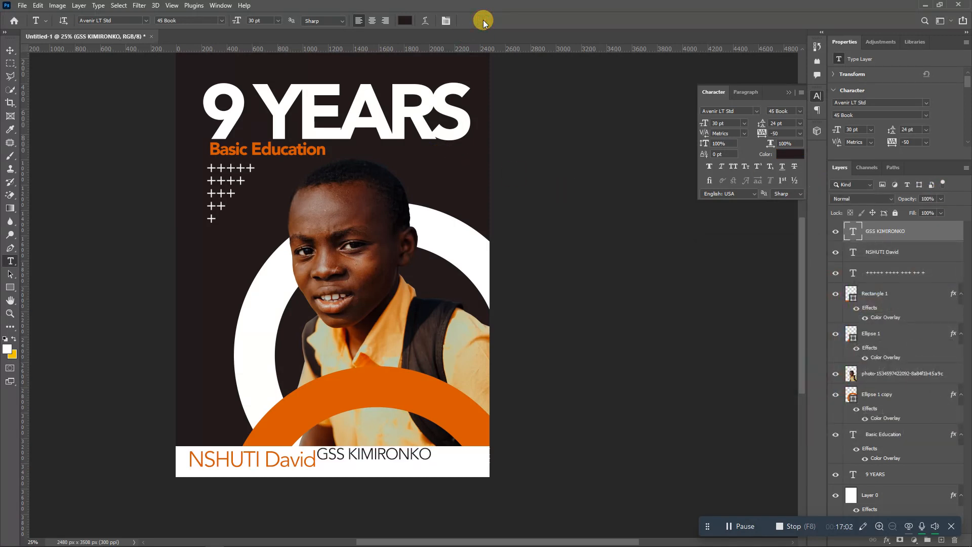
Scale "GSS KIMIRONKO" to about 24 pt at the footer's right end and shift the person's name slightly left
key(ctrl+t)
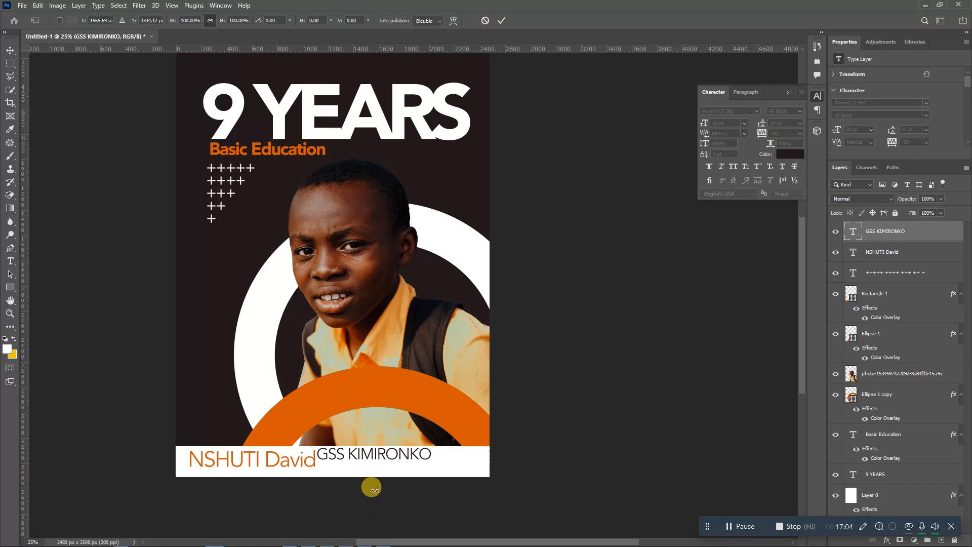
drag(397, 458, 426, 469)
drag(351, 447, 371, 452)
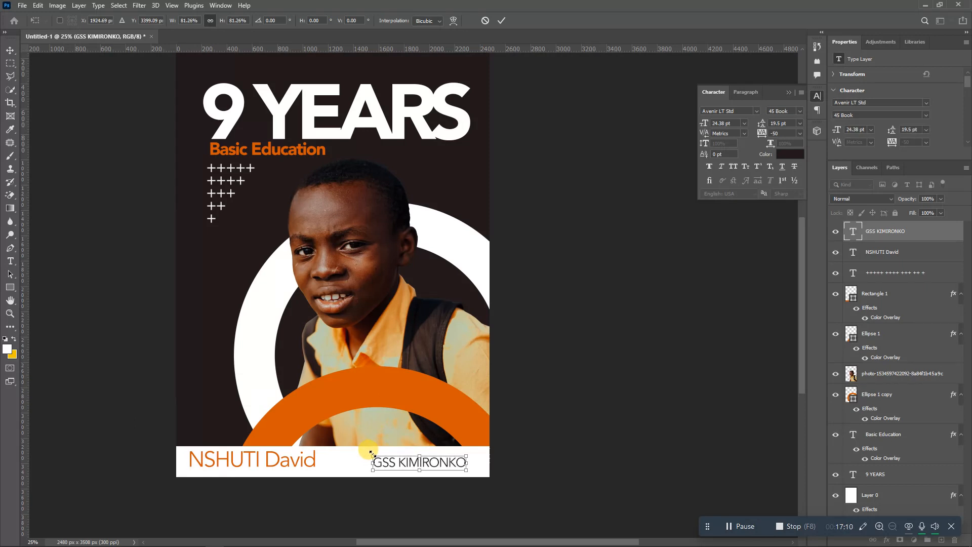
click(502, 20)
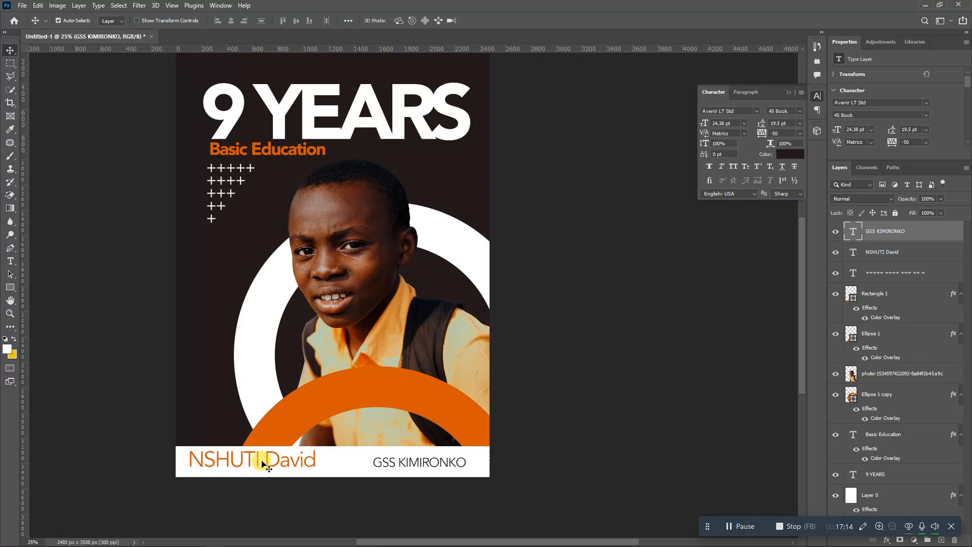
drag(263, 463, 260, 464)
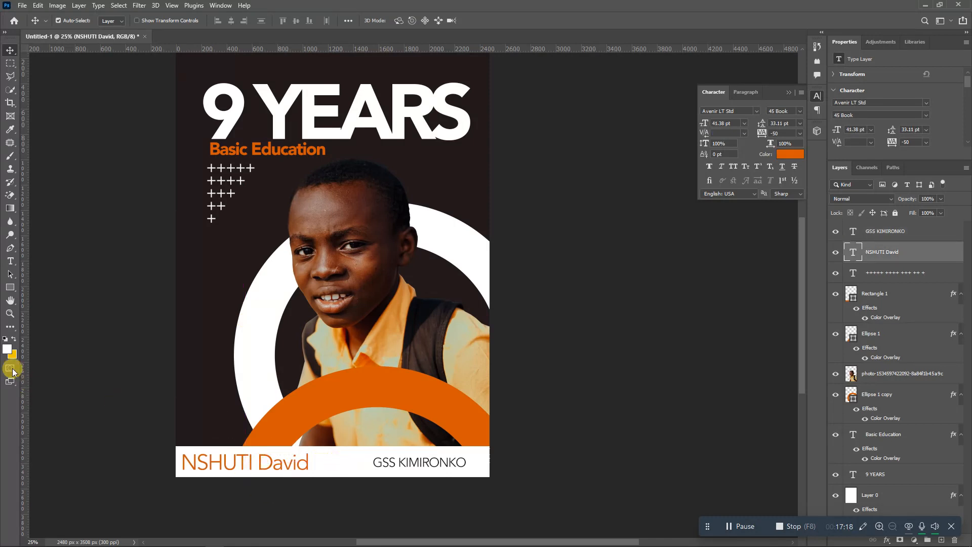
Draw a circle about 132 px wide between the two footer texts and place its layer at the top of the stack
click(10, 288)
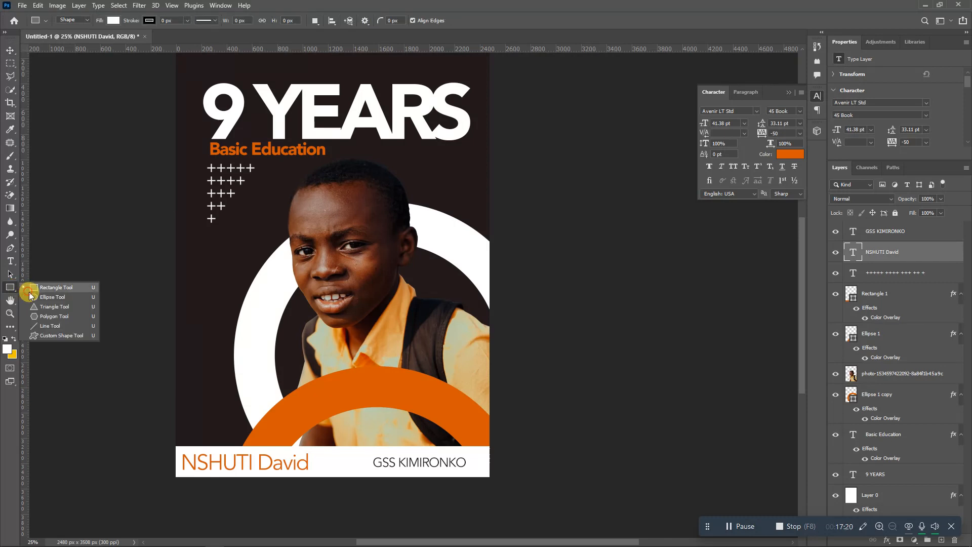
click(29, 292)
right_click(16, 287)
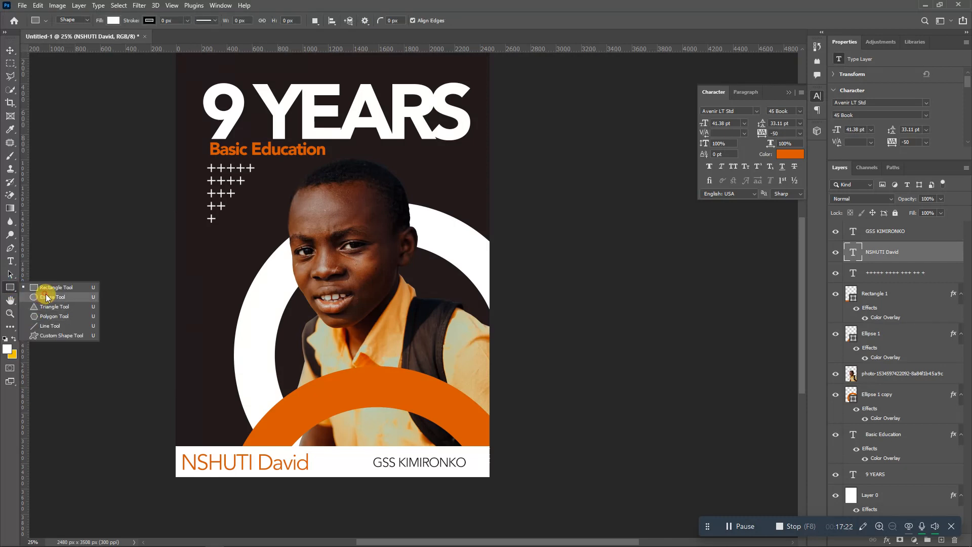
click(46, 298)
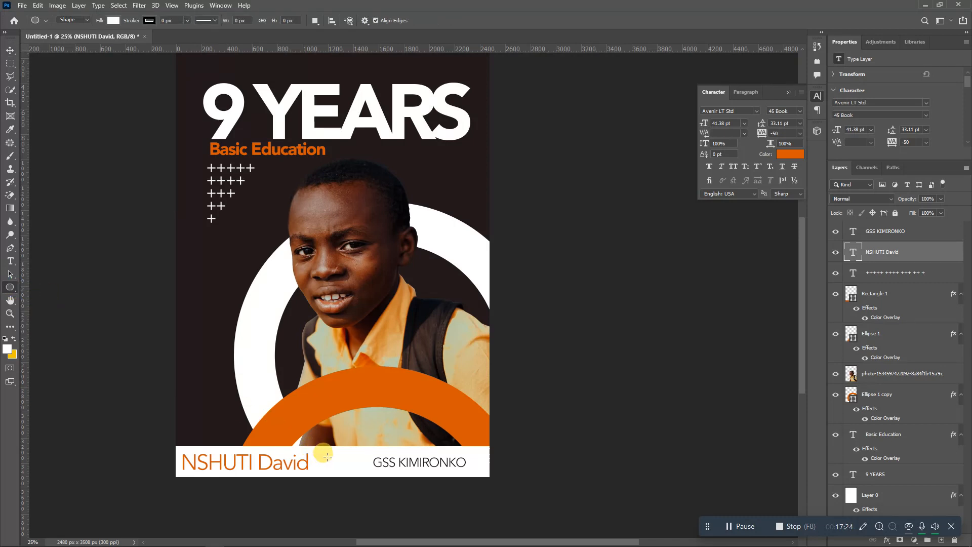
drag(327, 456, 345, 473)
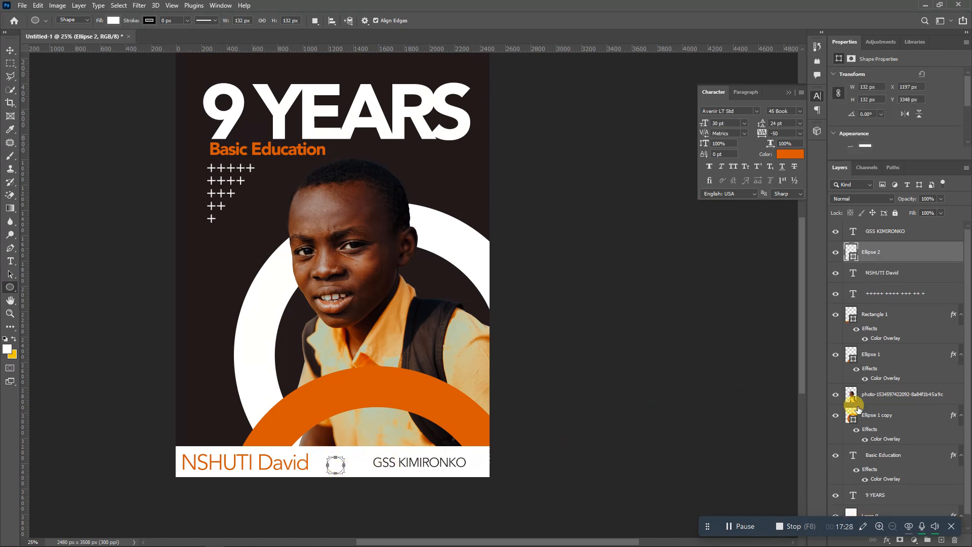
drag(922, 246, 923, 231)
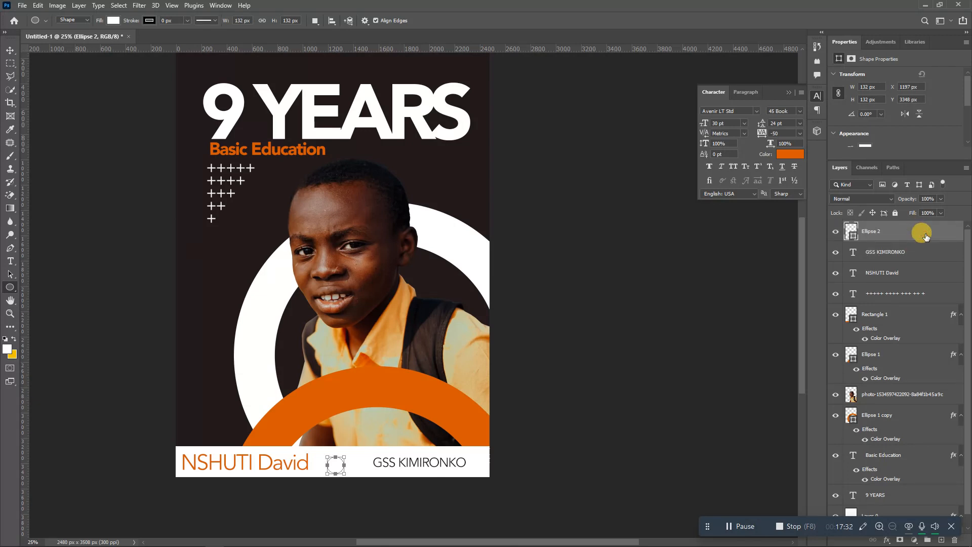
Apply a black radial Gradient Overlay to the small footer circle
double_click(925, 237)
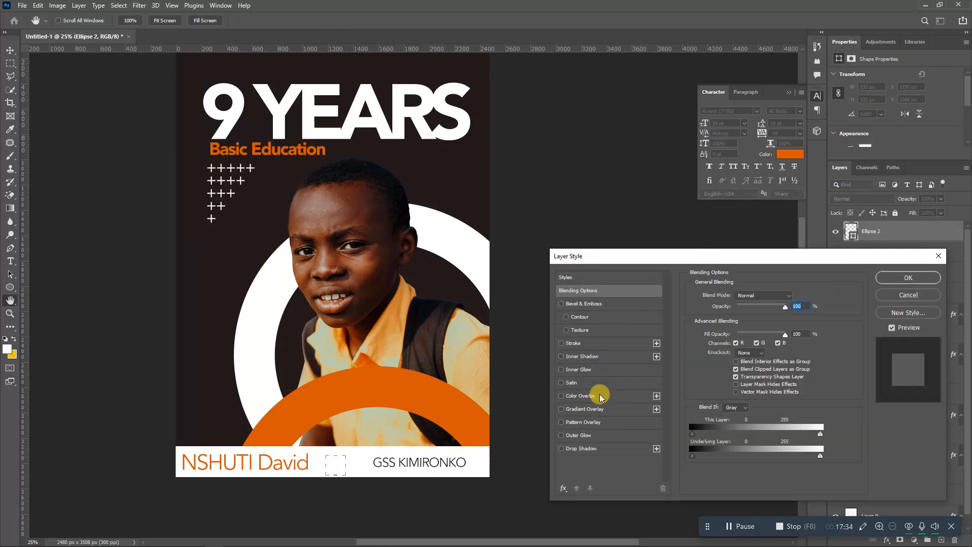
click(587, 409)
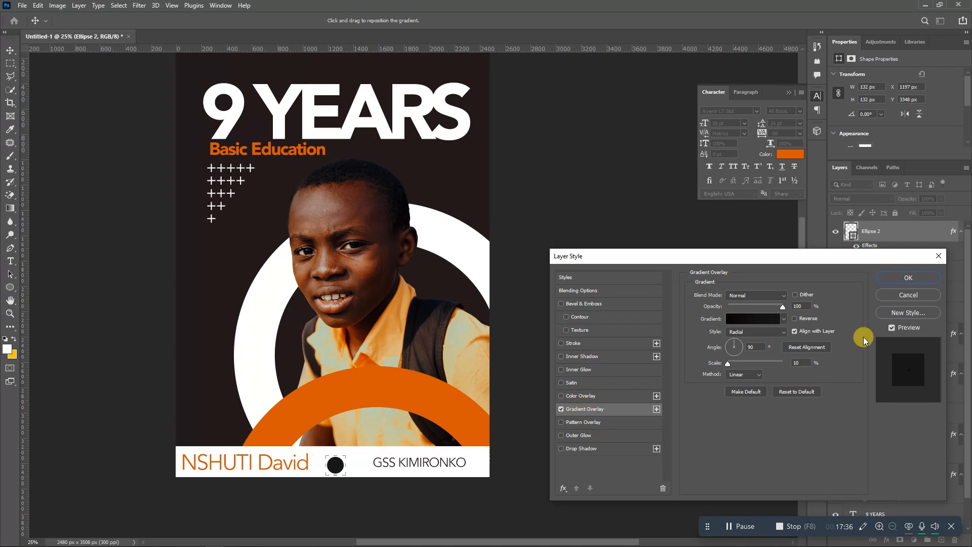
click(890, 282)
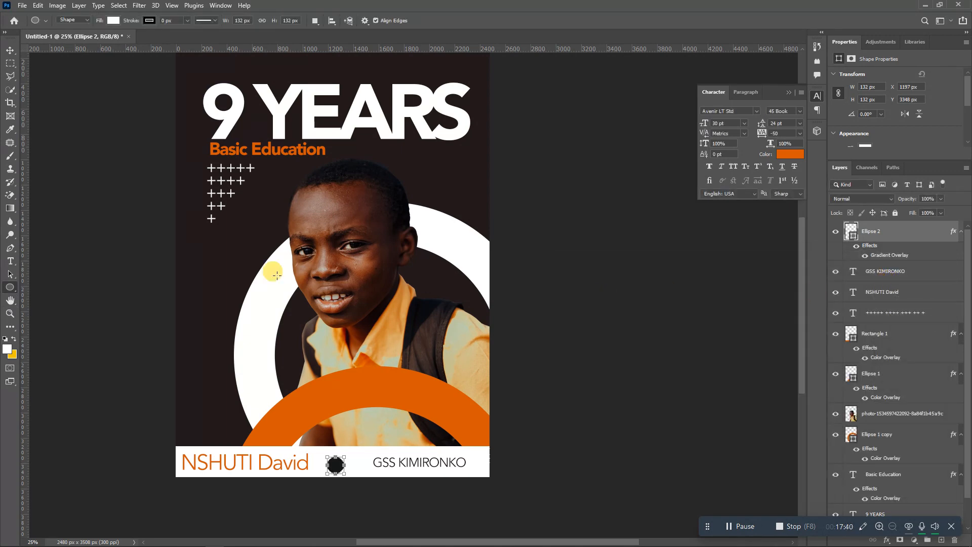
Move the black circle directly in front of "GSS KIMIRONKO", to about X 1380 px, Y 3324 px
click(10, 50)
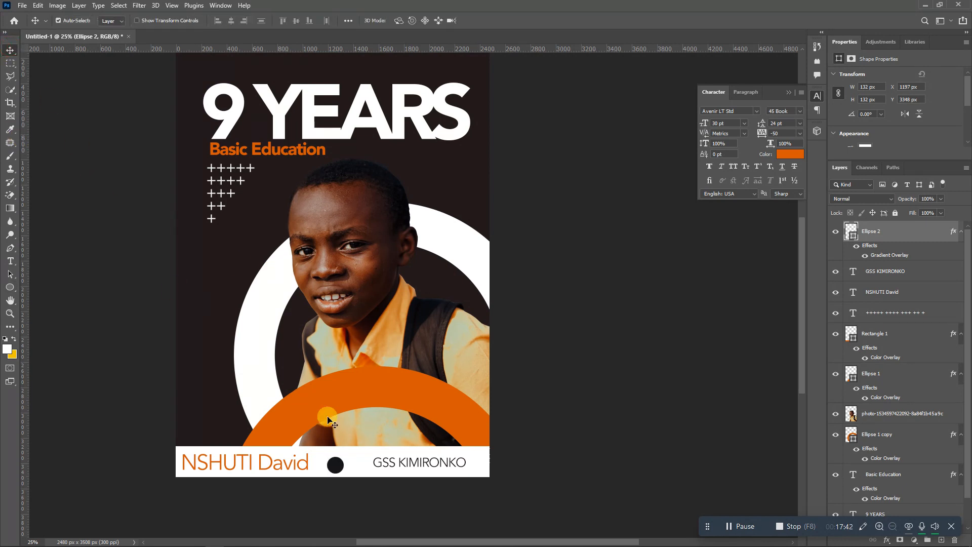
right_click(340, 470)
click(351, 469)
drag(340, 467, 363, 464)
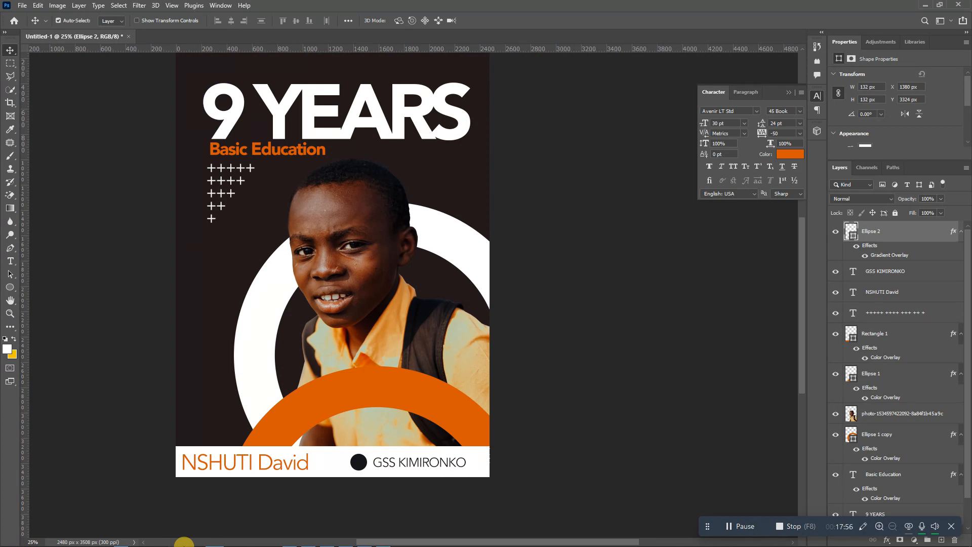
Hide the poster's layers one by one, from the black circle down to the "9 YEARS" title, leaving only the background
key(ctrl+minus)
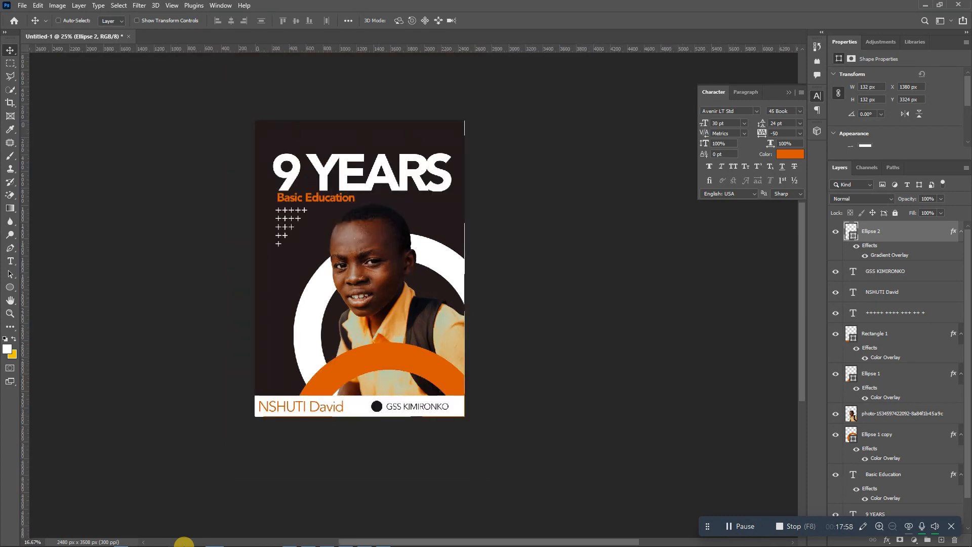
key(ctrl+minus)
key(ctrl+plus)
key(ctrl+plus)
key(ctrl+minus)
click(835, 231)
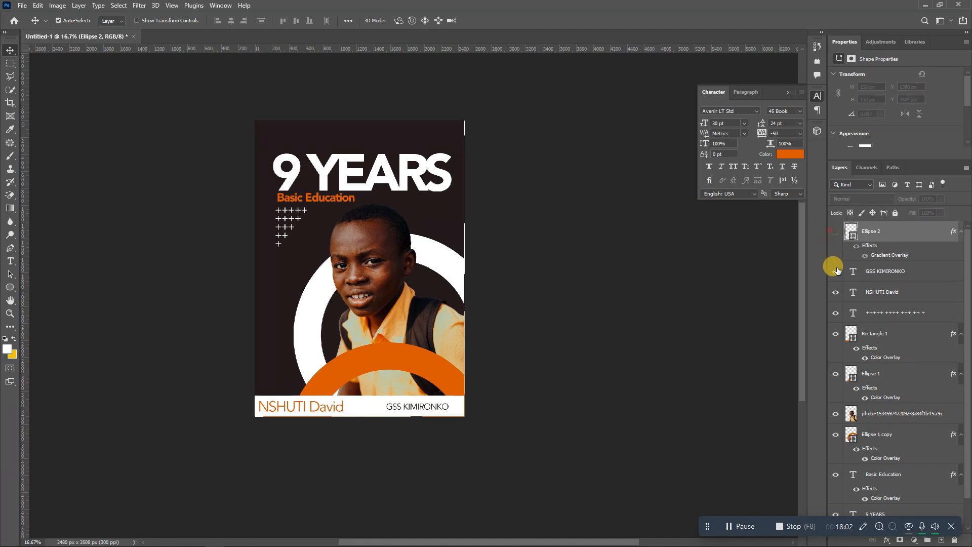
click(836, 271)
click(836, 312)
click(835, 299)
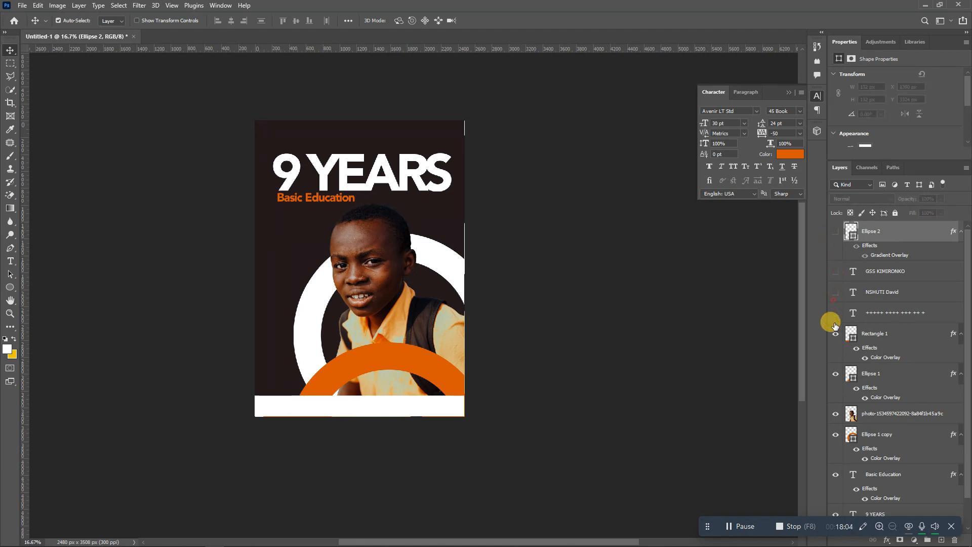
click(836, 333)
click(836, 373)
click(836, 414)
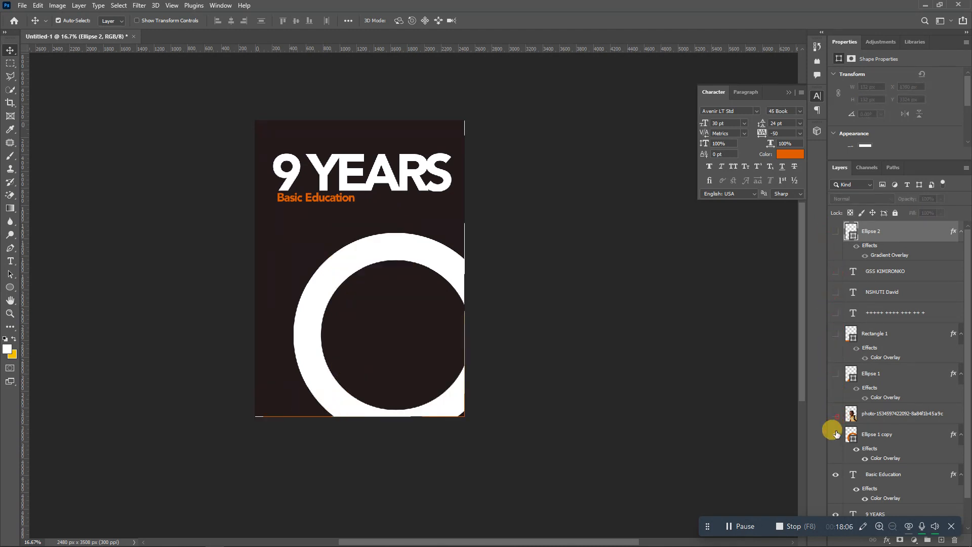
click(836, 435)
click(835, 474)
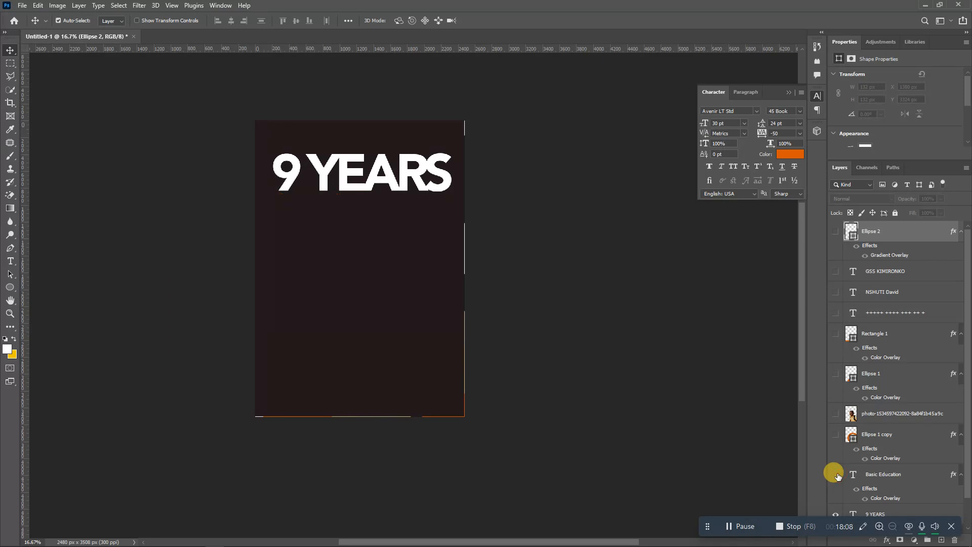
click(838, 514)
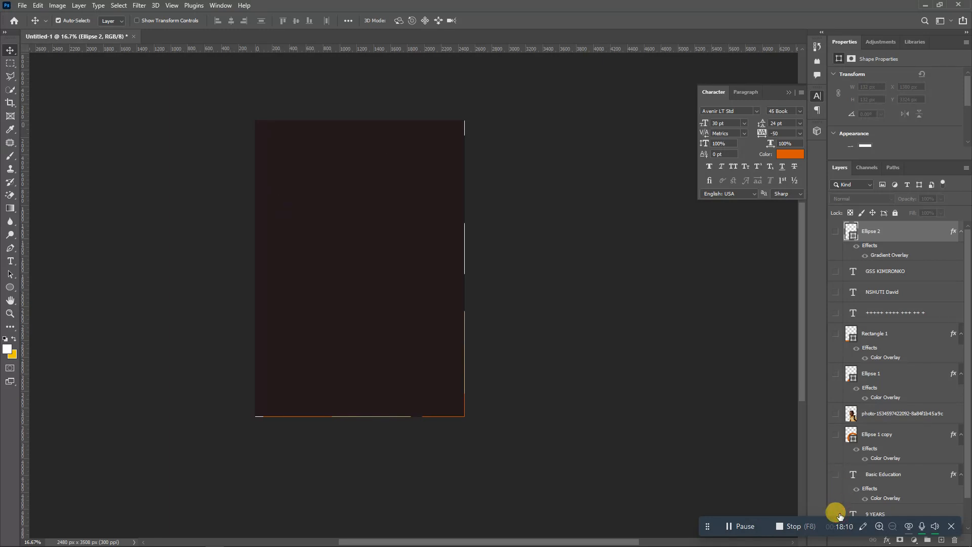
click(838, 514)
click(838, 514)
Show the hidden poster layers again one by one, from the black footer circle down to the "9 YEARS" title
click(835, 234)
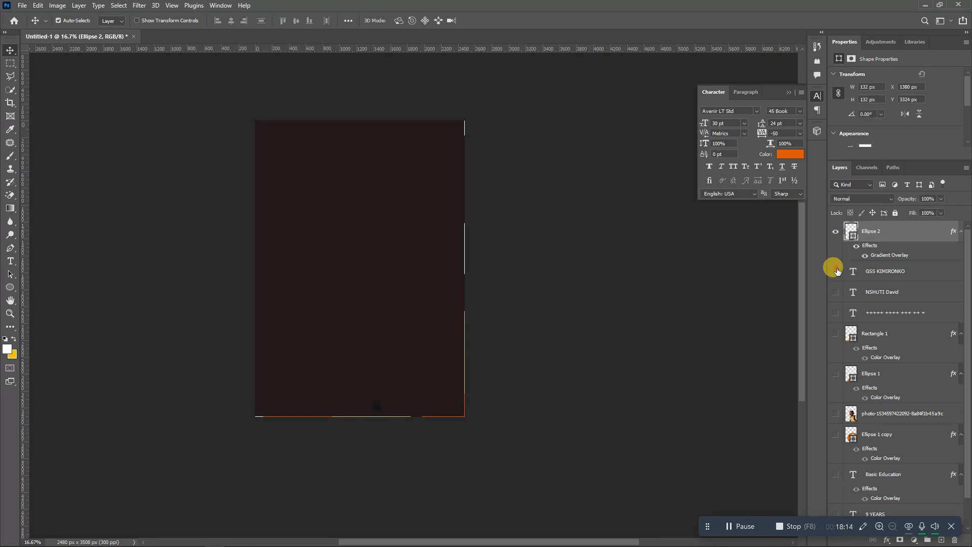
click(835, 292)
click(835, 313)
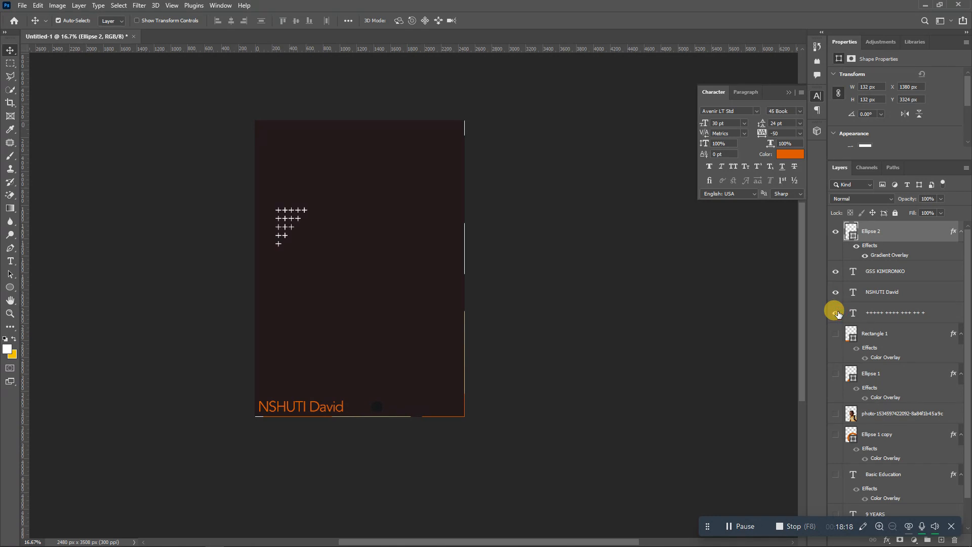
click(835, 333)
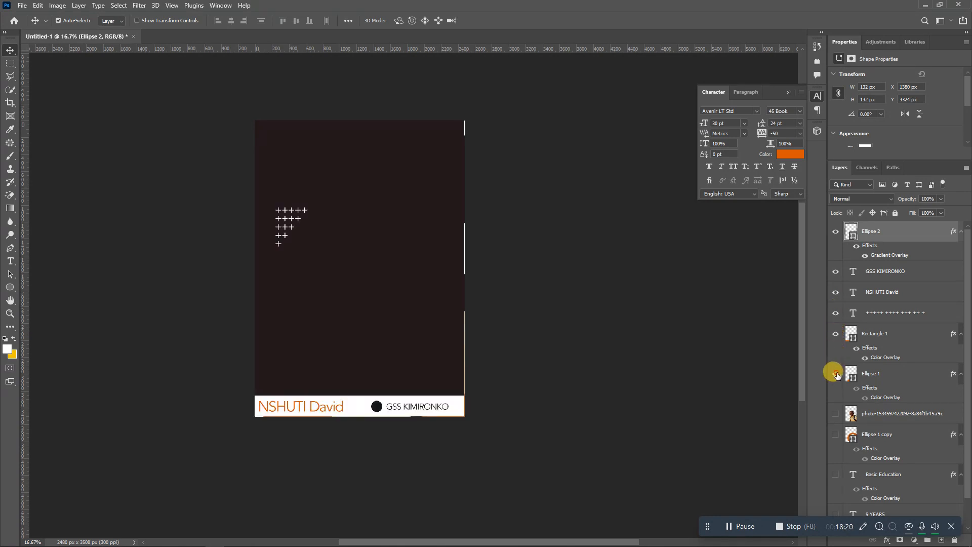
click(835, 374)
click(835, 413)
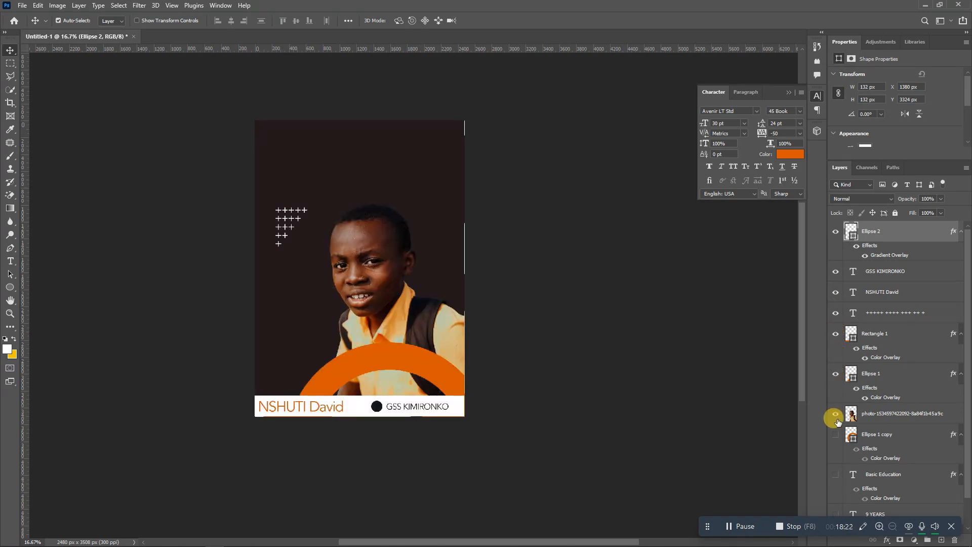
click(835, 434)
click(836, 475)
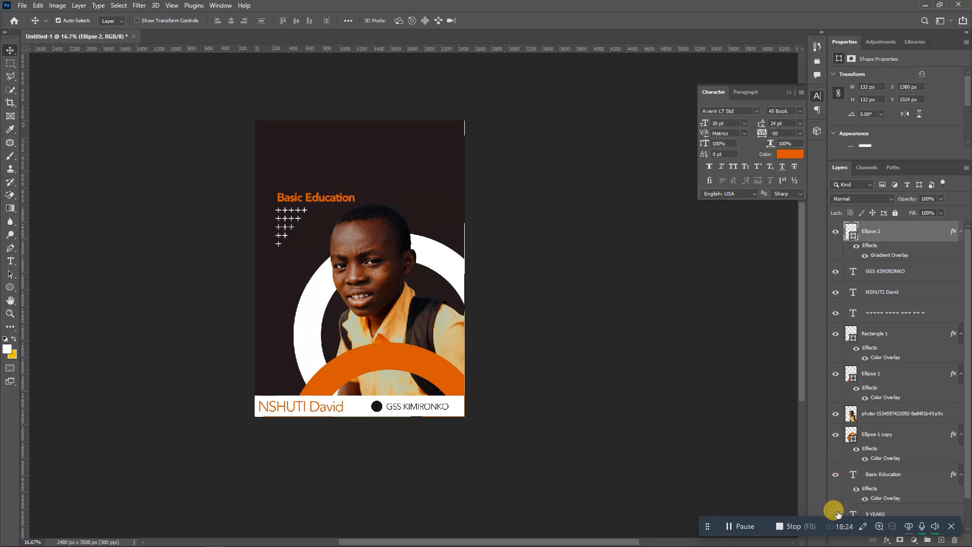
click(836, 515)
drag(965, 393, 968, 425)
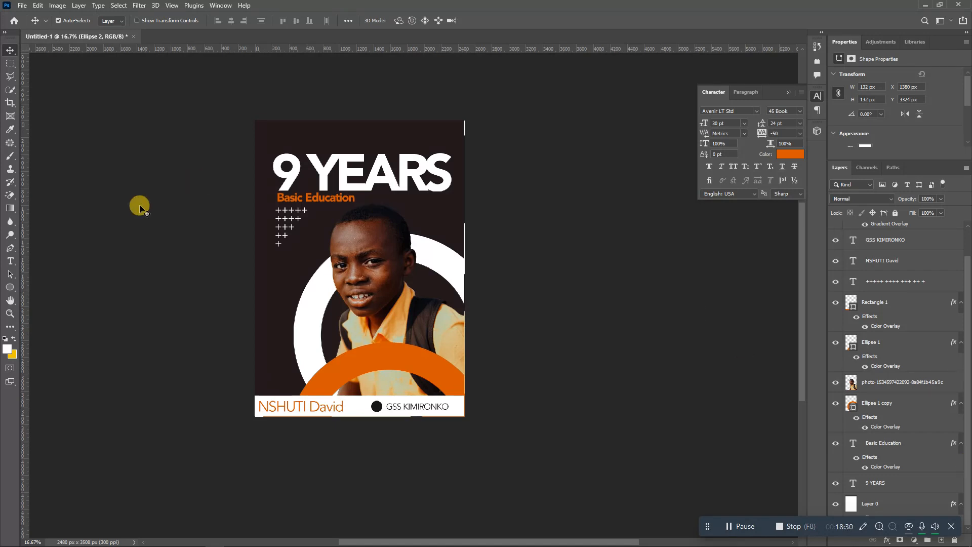
Draw a rectangle about 2365 × 2966 px over the poster above the footer, at about X 50 px, Y 87 px
click(10, 287)
click(50, 287)
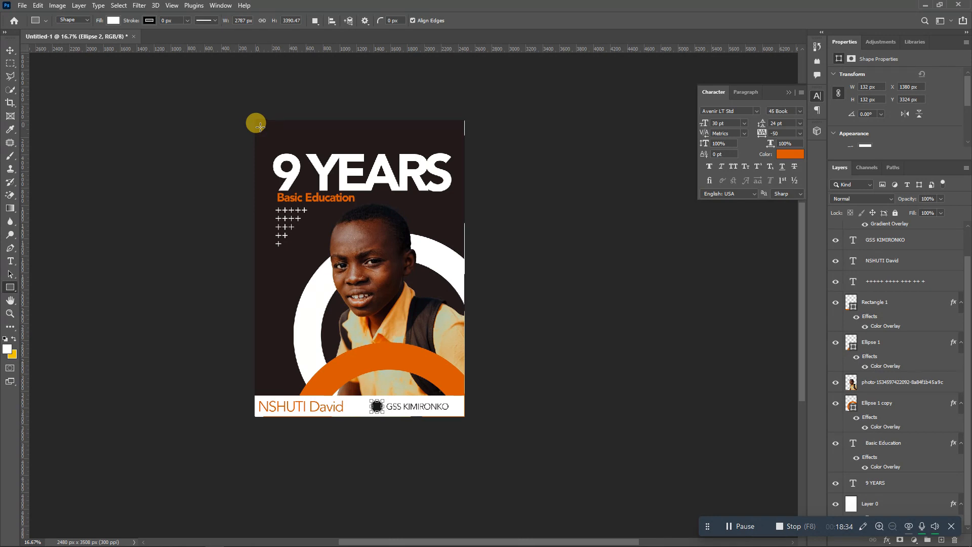
click(13, 338)
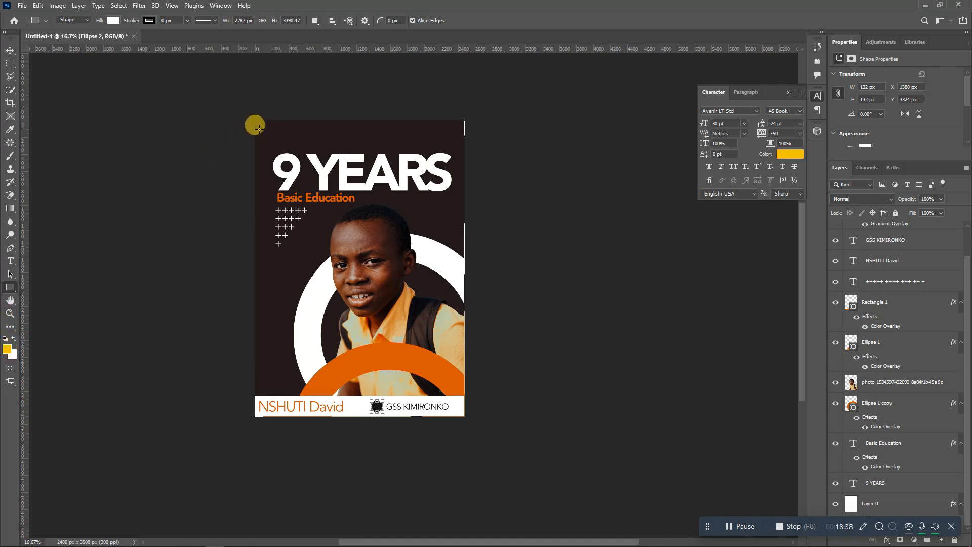
drag(259, 129, 459, 377)
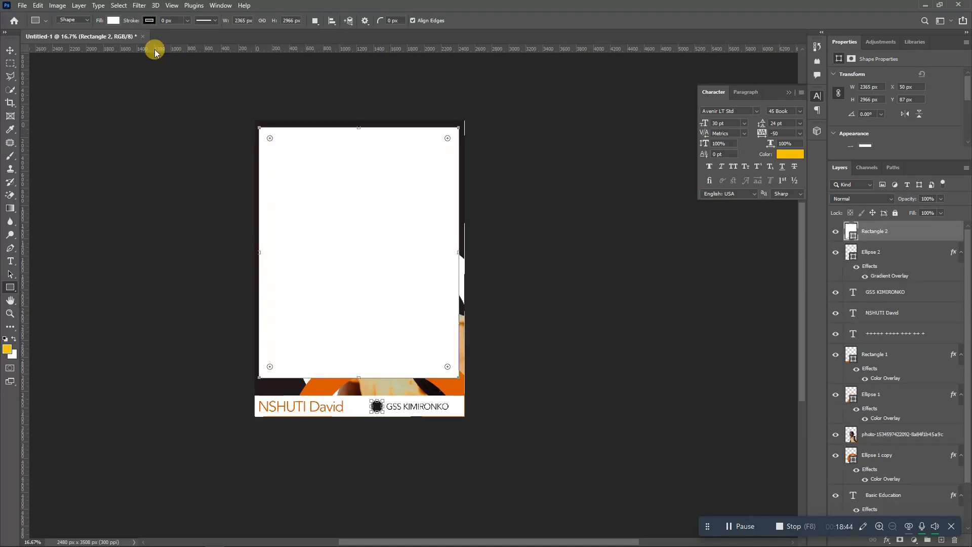
Set the rectangle to no fill with a yellow stroke about 12.87 px wide
click(112, 21)
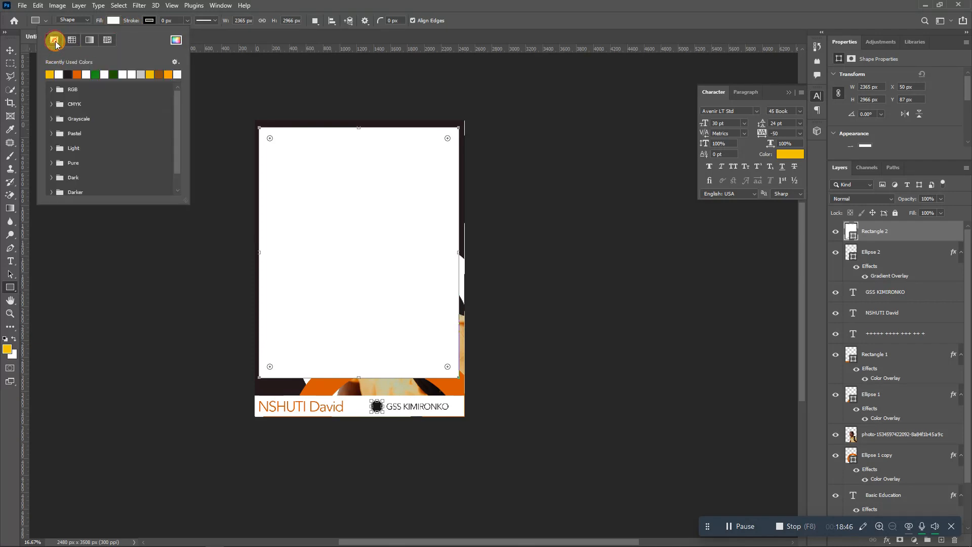
click(55, 40)
click(149, 20)
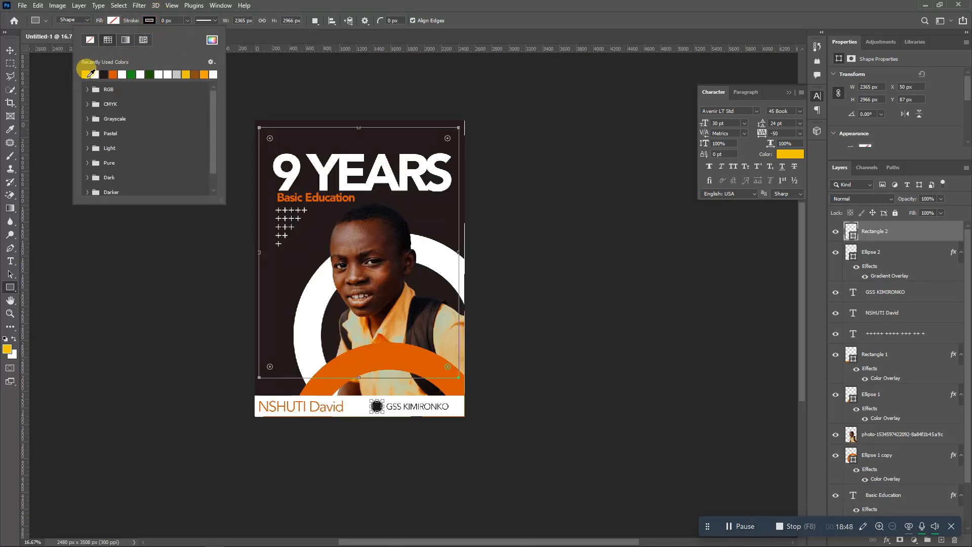
click(88, 74)
click(188, 21)
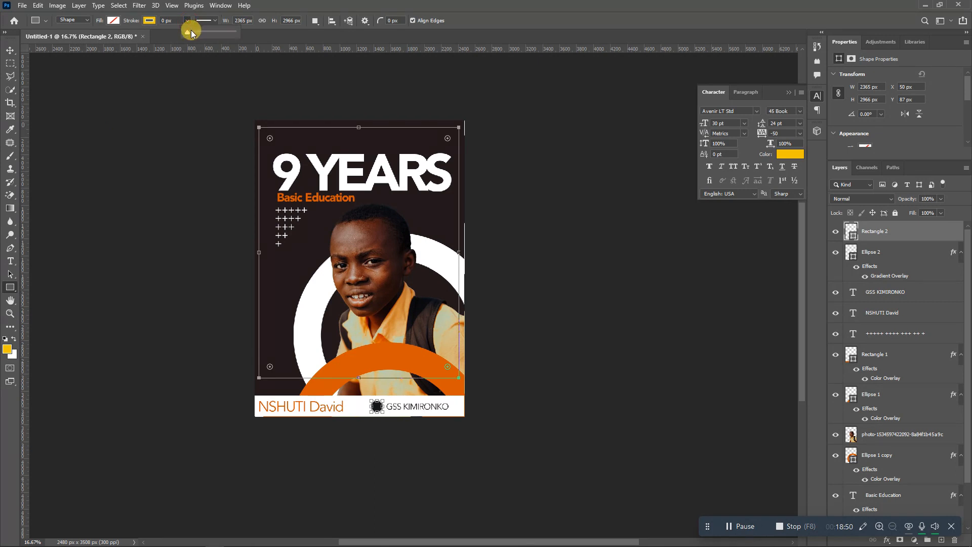
drag(191, 31, 199, 36)
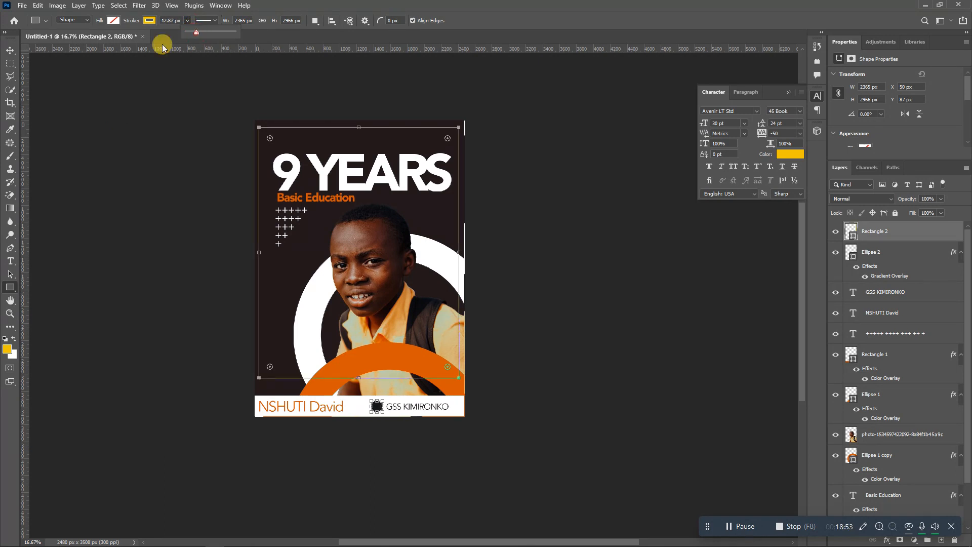
Rasterize the yellow rectangular frame's shape layer
click(11, 52)
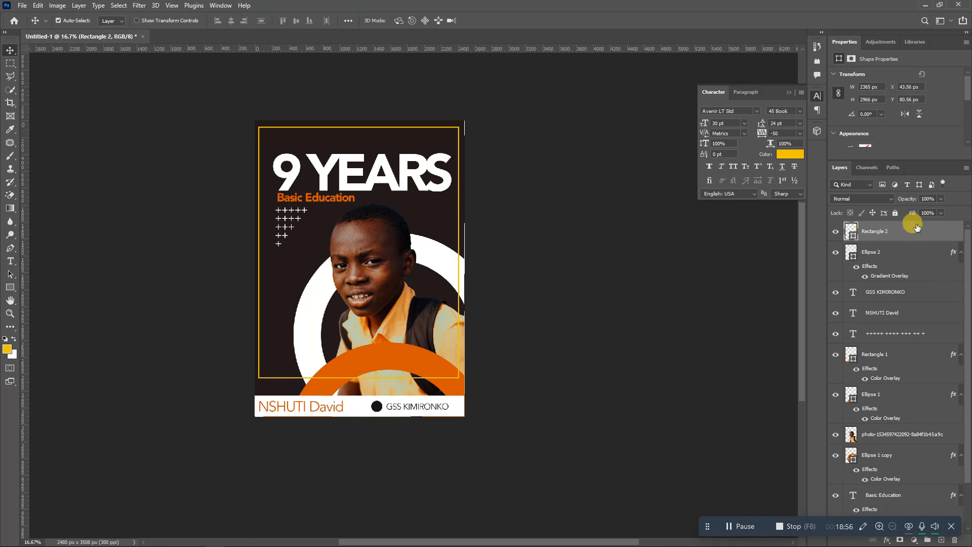
right_click(917, 227)
click(786, 276)
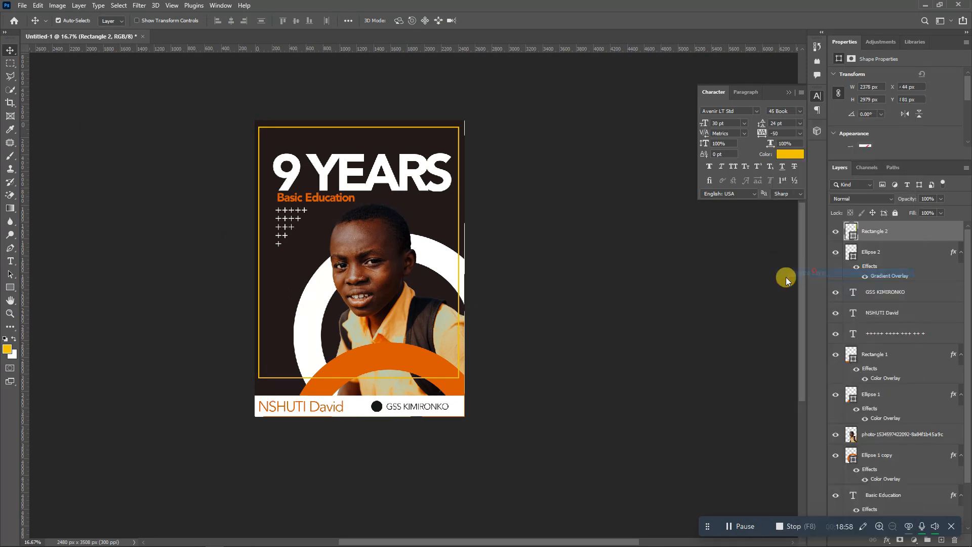
Select the yellow frame's right and lower parts with the Polygonal Lasso and delete them, keeping most of the top and left lines
click(10, 76)
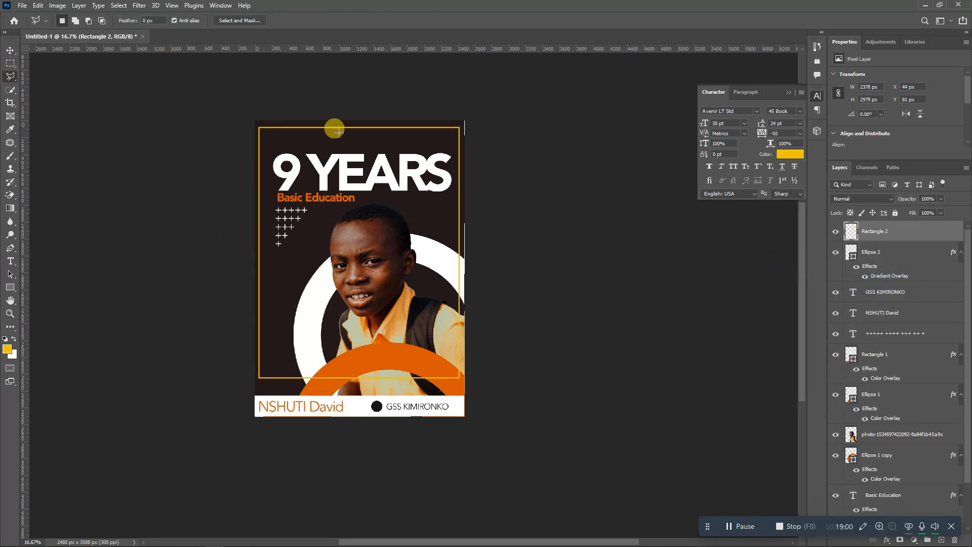
click(444, 111)
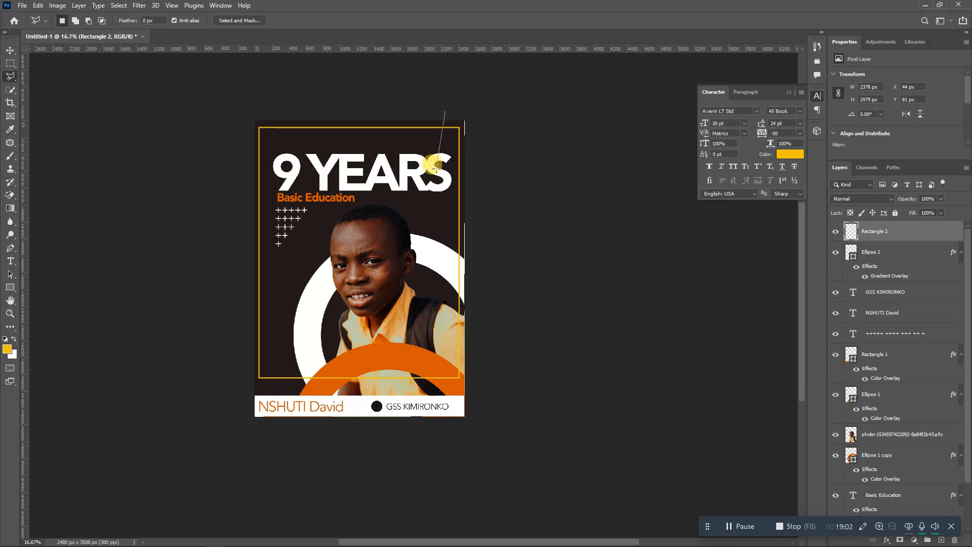
click(307, 357)
click(212, 279)
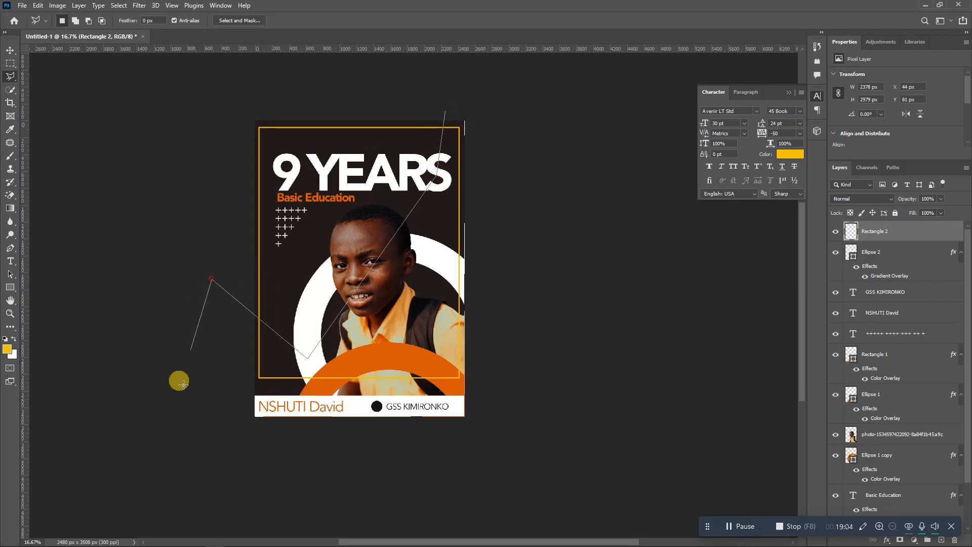
click(180, 424)
click(535, 475)
click(535, 163)
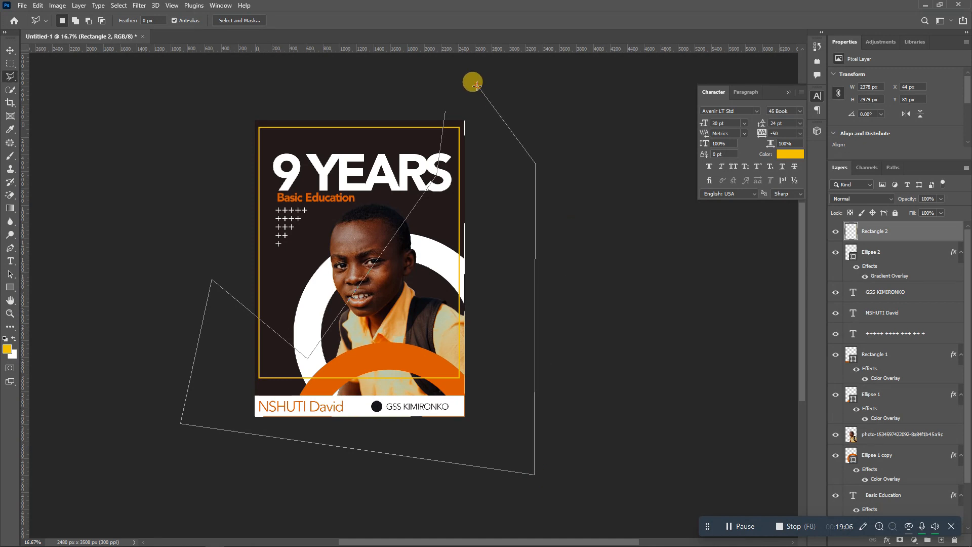
click(478, 87)
click(446, 109)
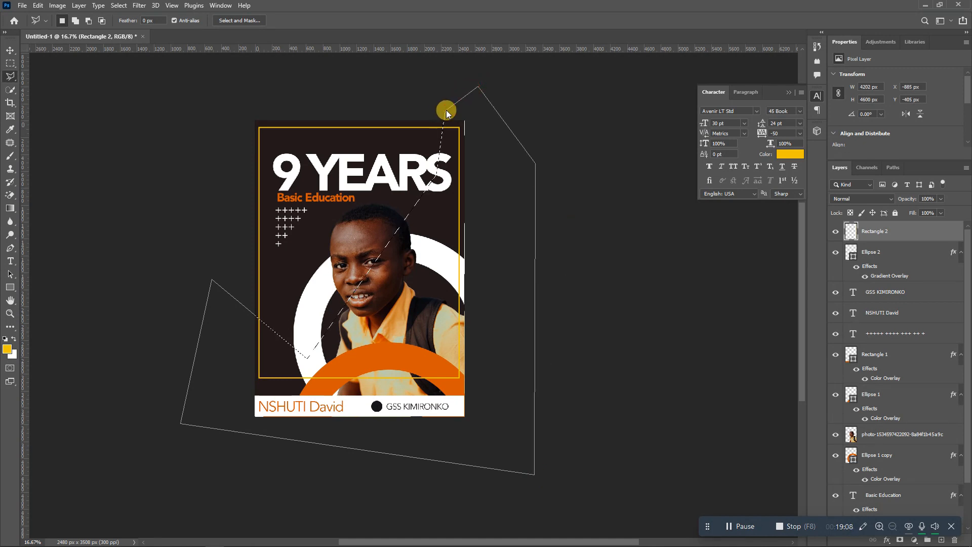
right_click(439, 212)
click(455, 221)
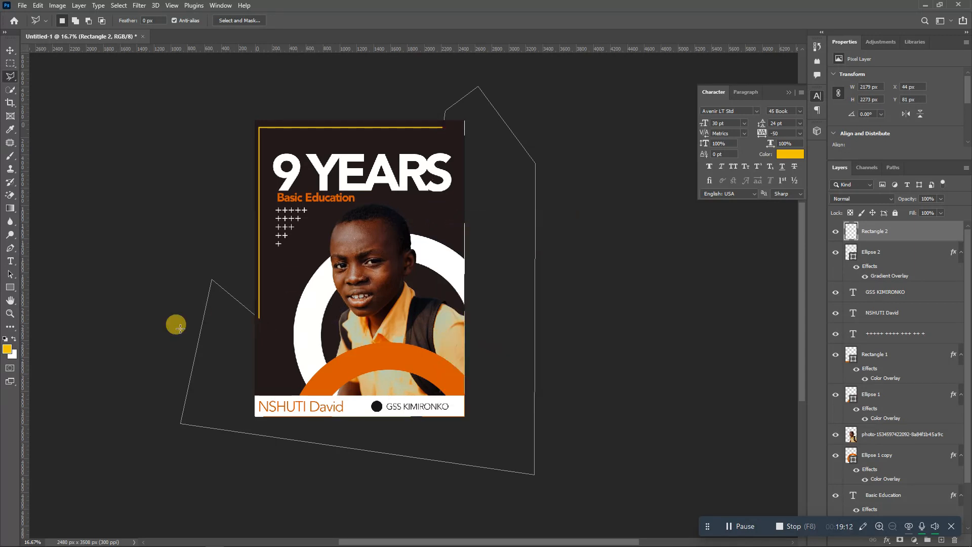